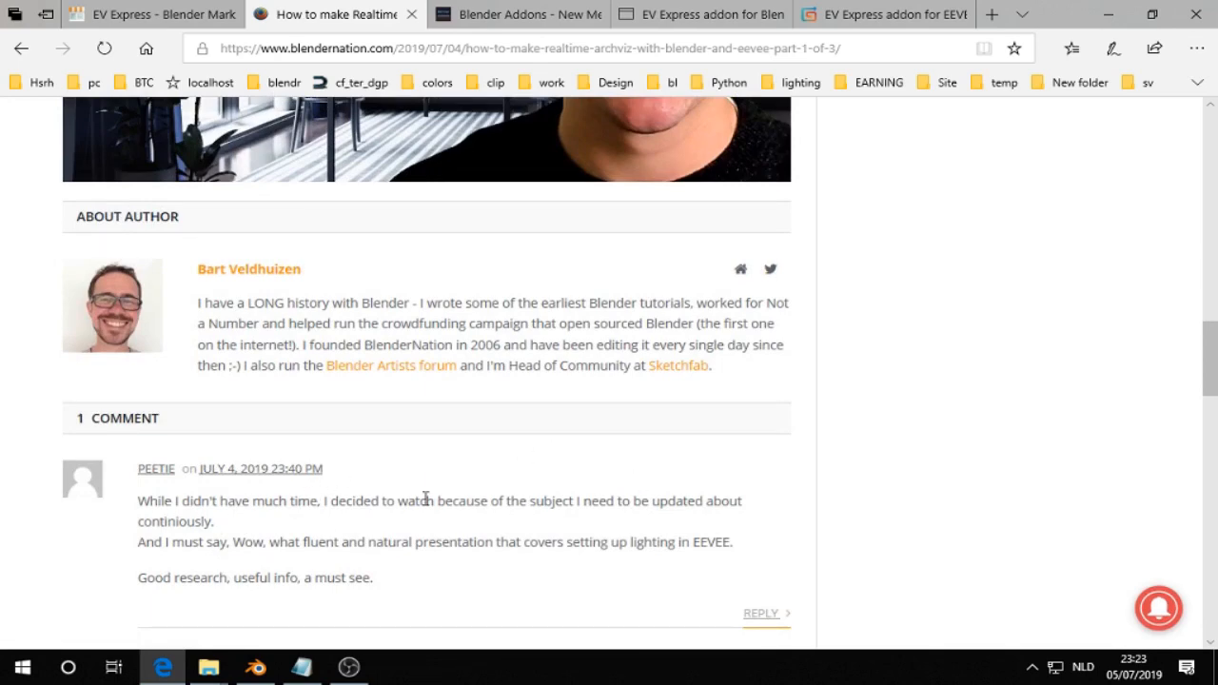
- Bring up the EV Express addon documentation for Blender 2.80, then switch to Blender with the dramatic dark background scene
scroll(909, 457, "up", 2)
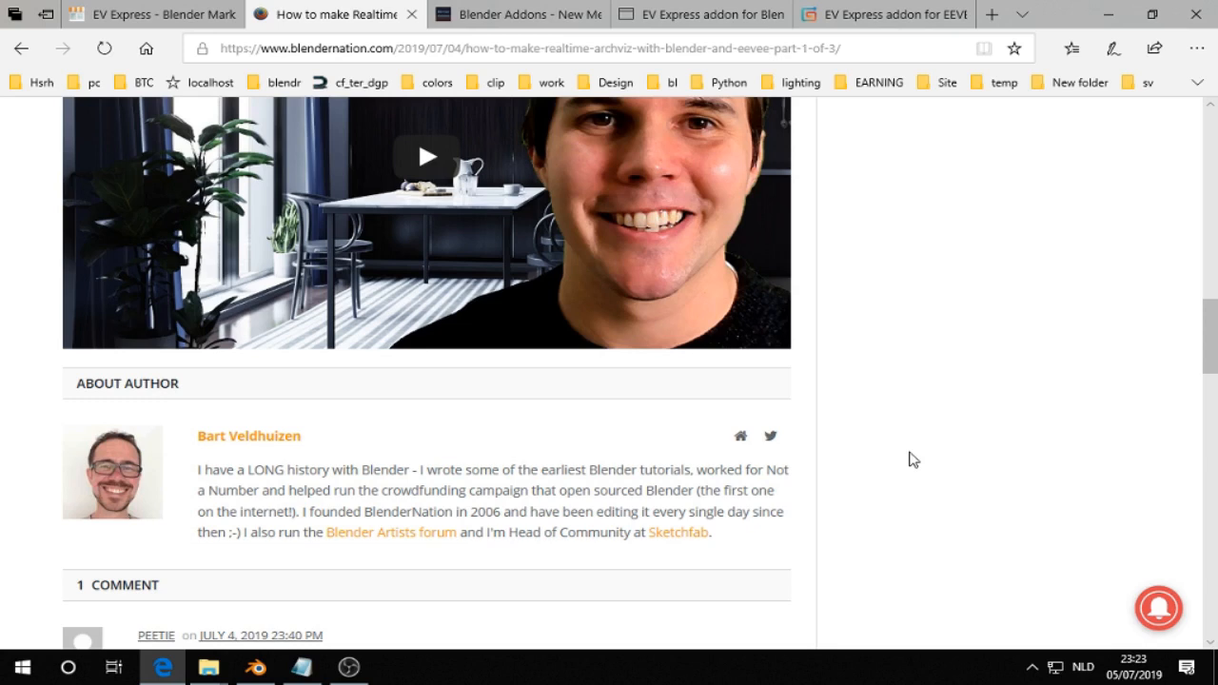
scroll(909, 460, "up", 1)
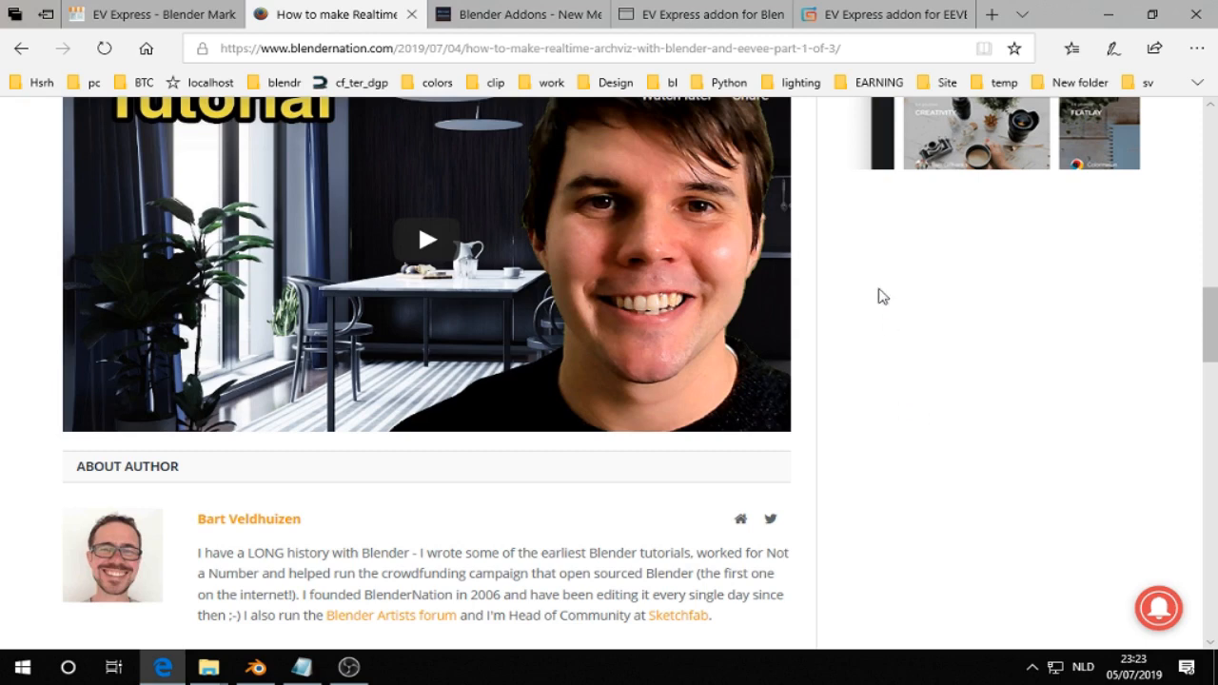
left_click(718, 15)
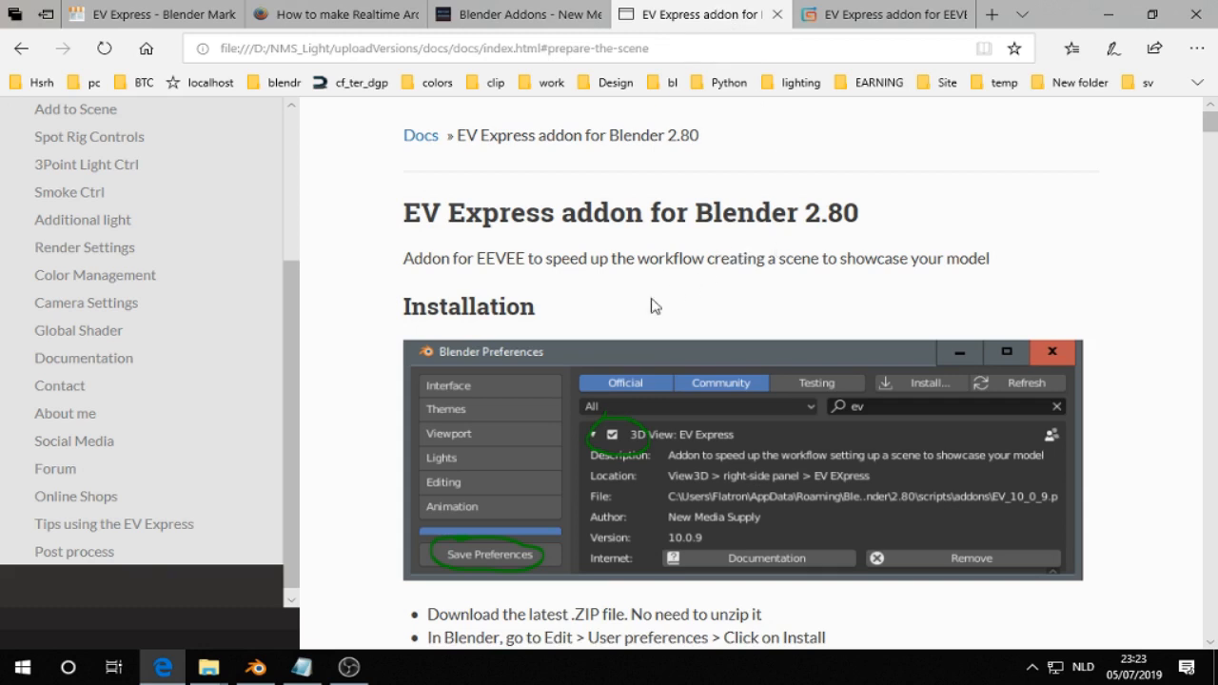
mouse_move(265, 675)
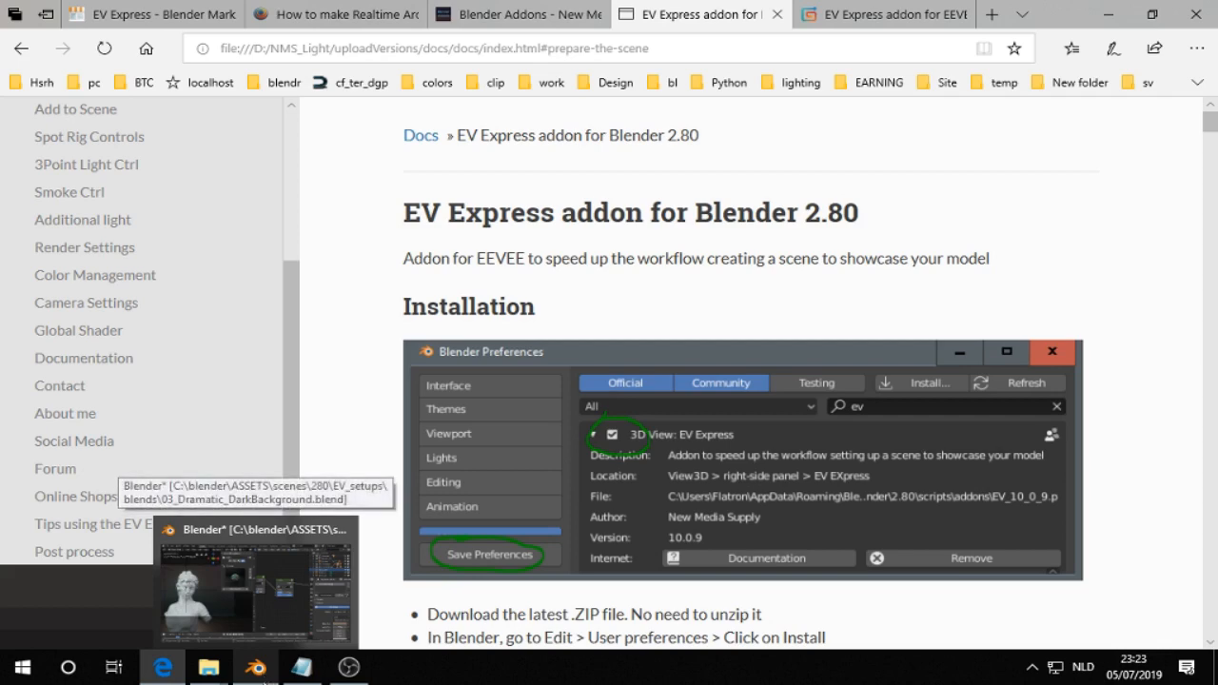
left_click(265, 676)
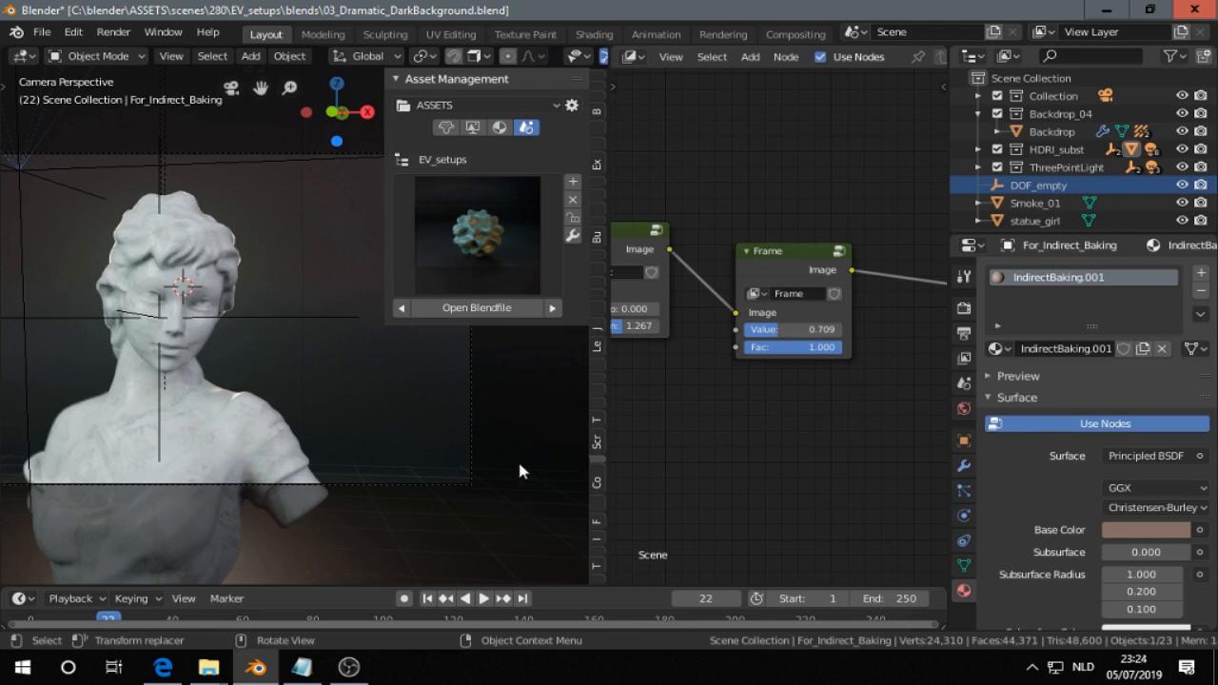
- Show the EV Express tools for adding items to the scene and browse the EV_setups presets in Asset Management
left_click(596, 580)
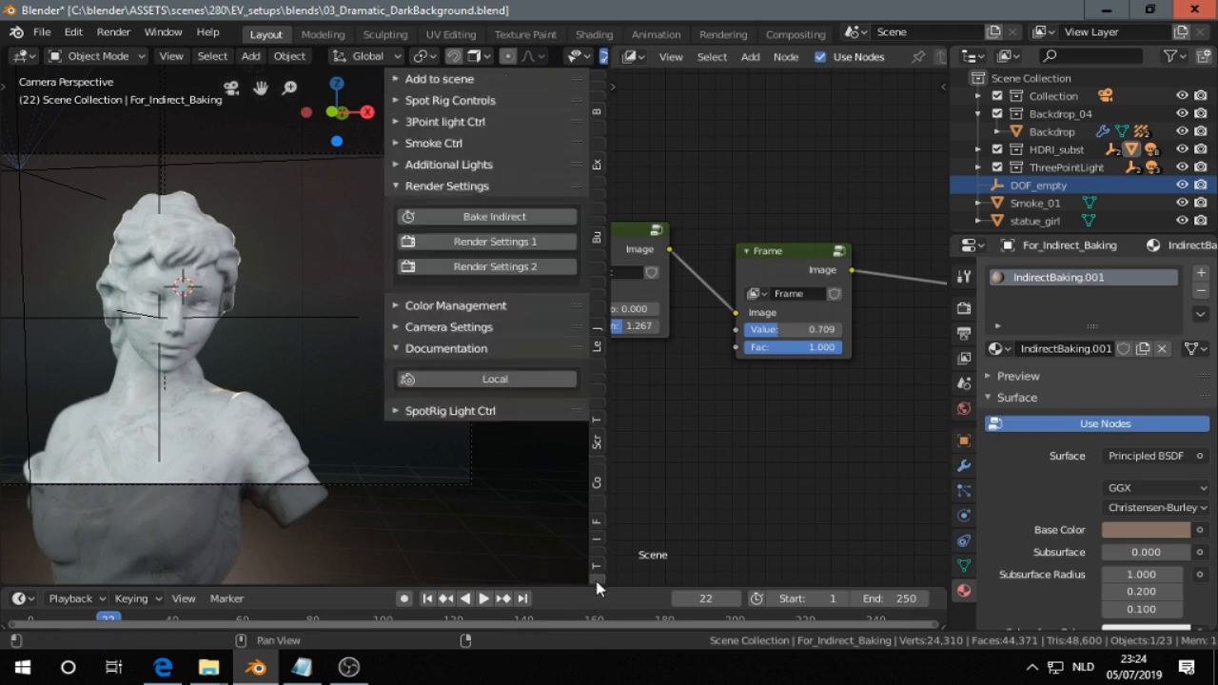
left_click(433, 79)
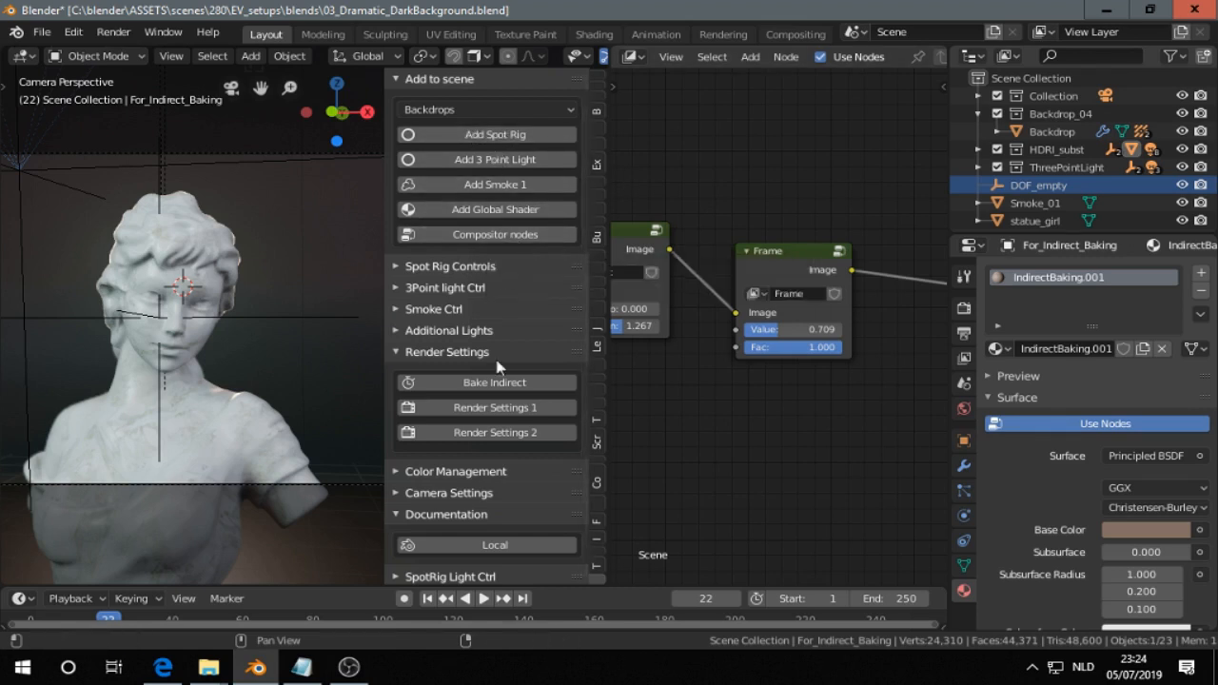
left_click(598, 463)
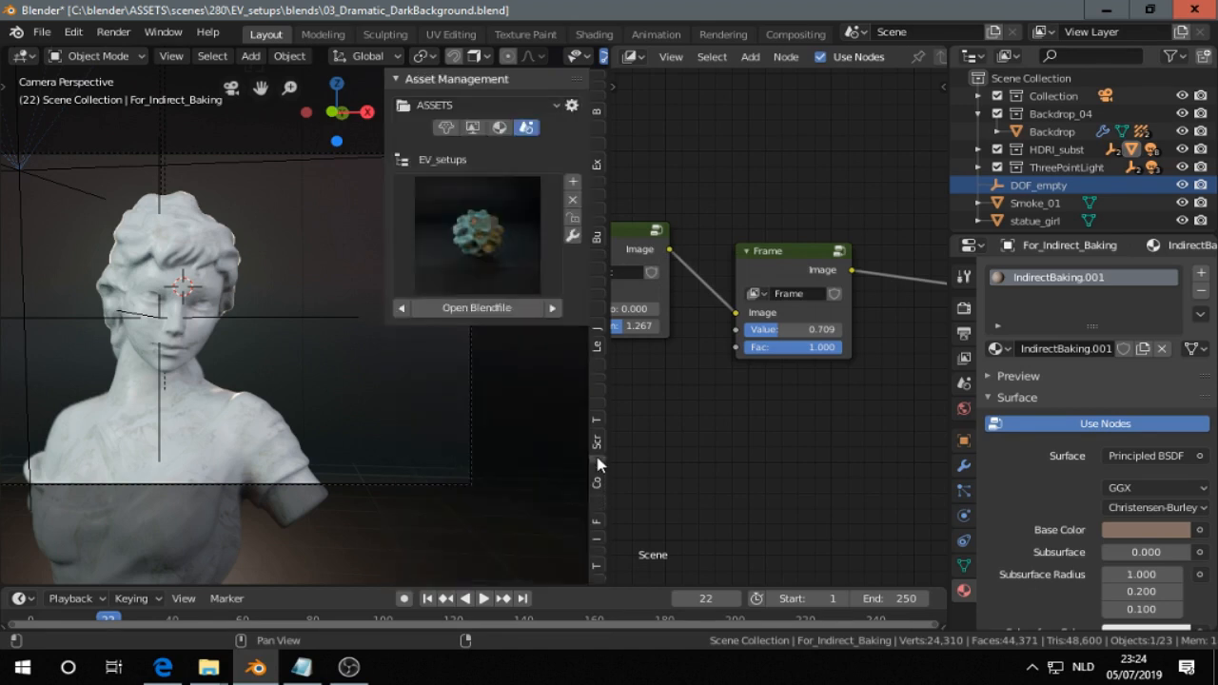
left_click(486, 221)
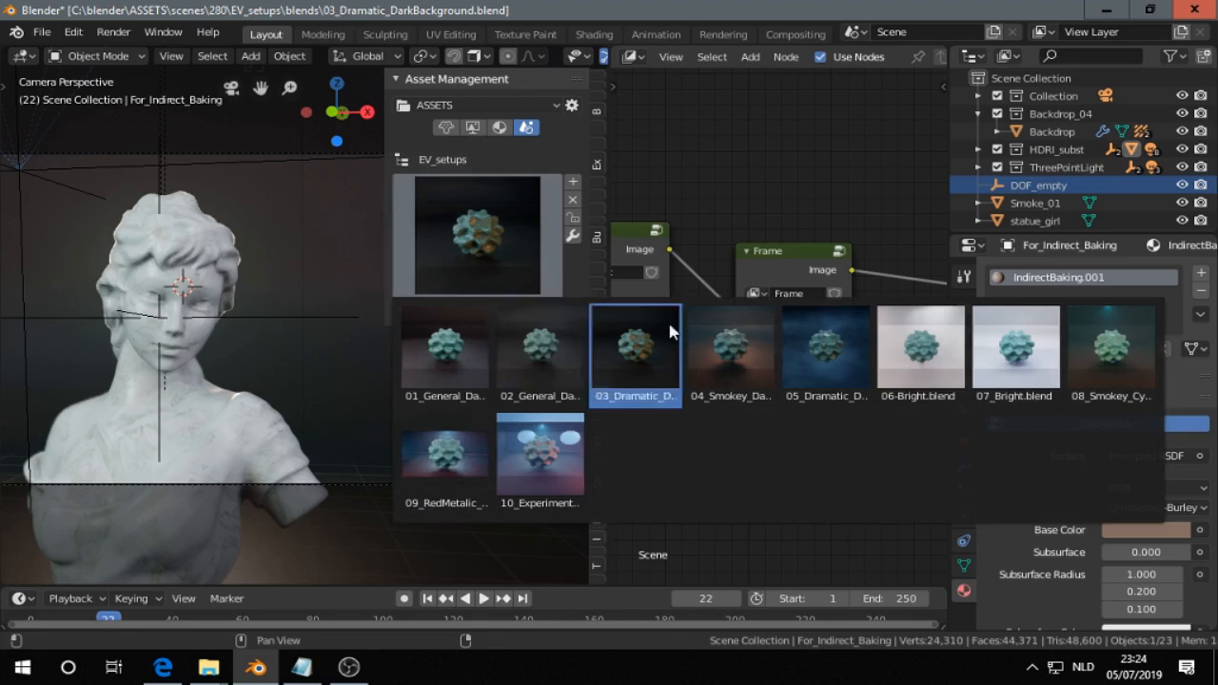
- Change the node editor area to a 3D Viewport that shows the entire backdrop and light setup
left_click(632, 56)
left_click(626, 122)
middle_click_drag(837, 284, 764, 352)
scroll(764, 353, "up", 2)
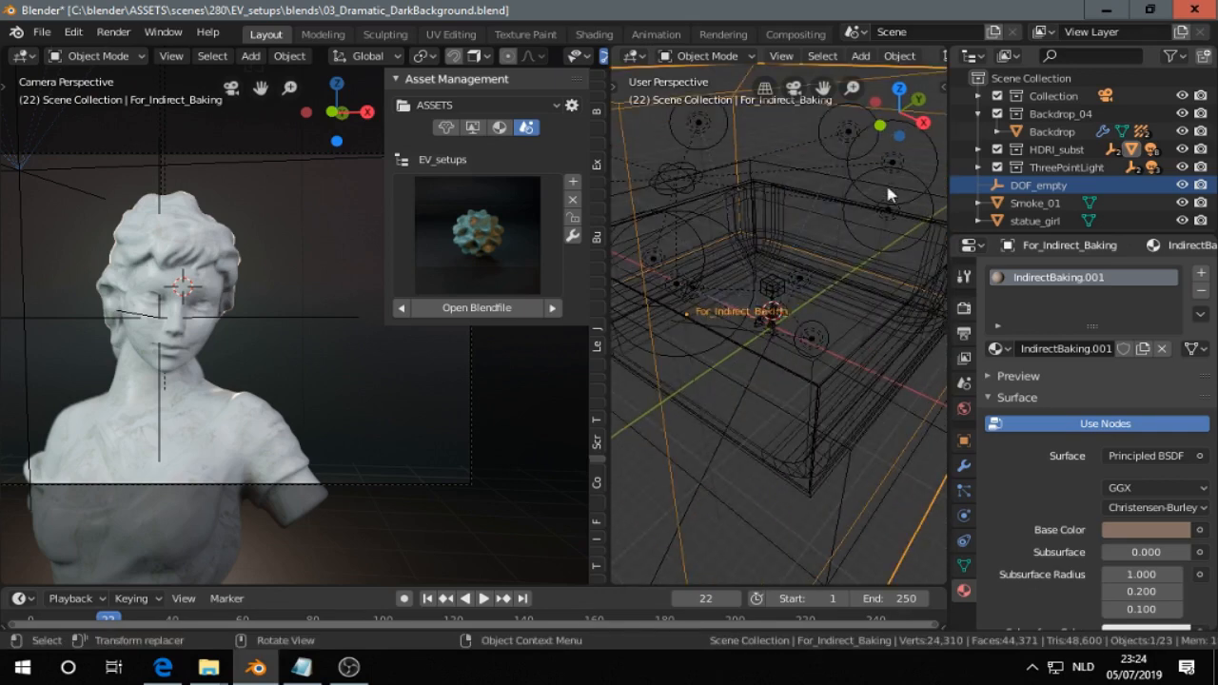
scroll(799, 257, "up", 3)
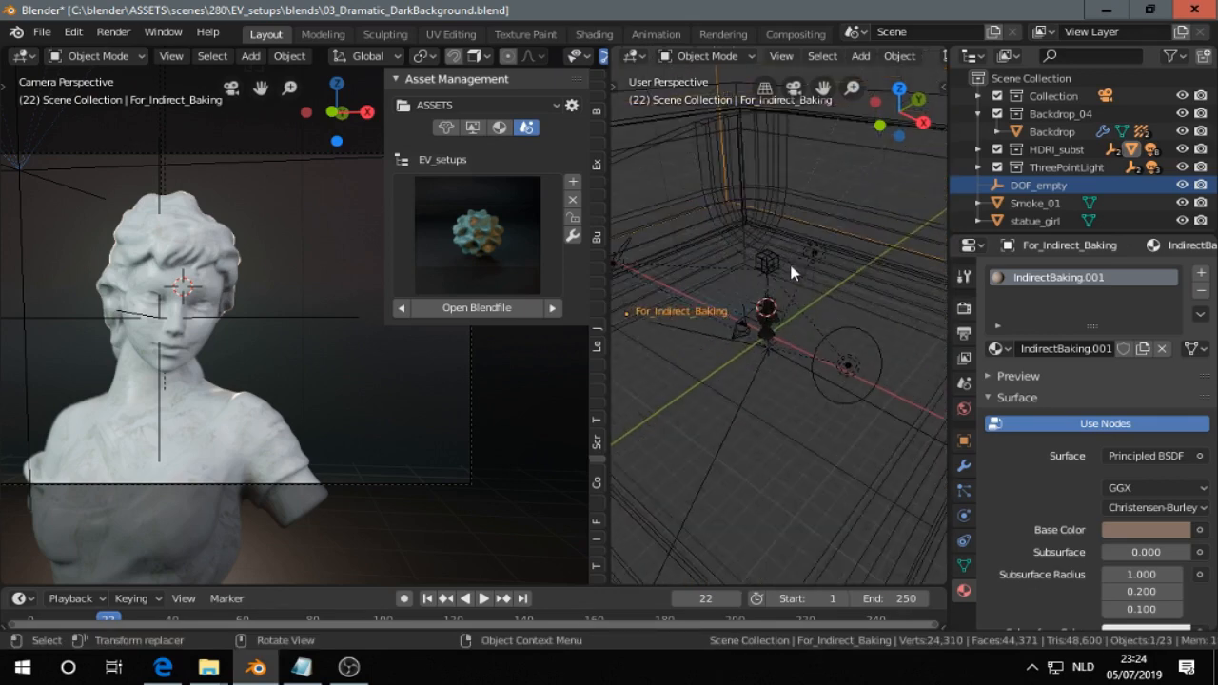
scroll(779, 338, "down", 6)
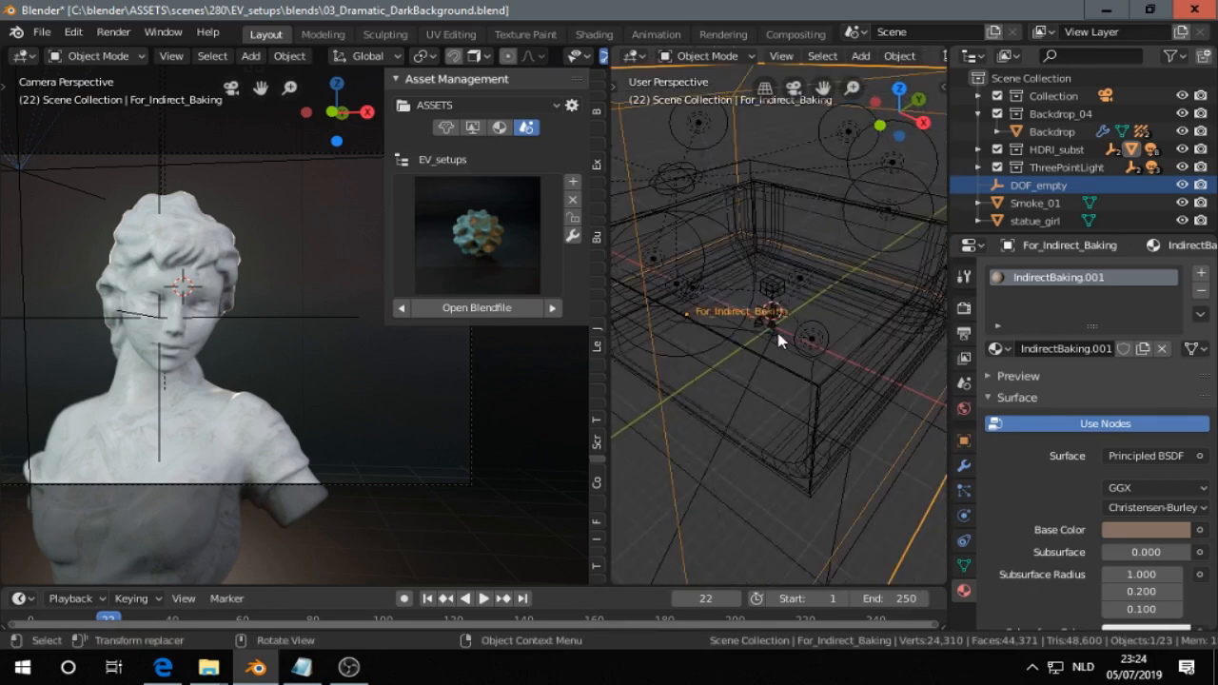
middle_click_drag(779, 329, 786, 320)
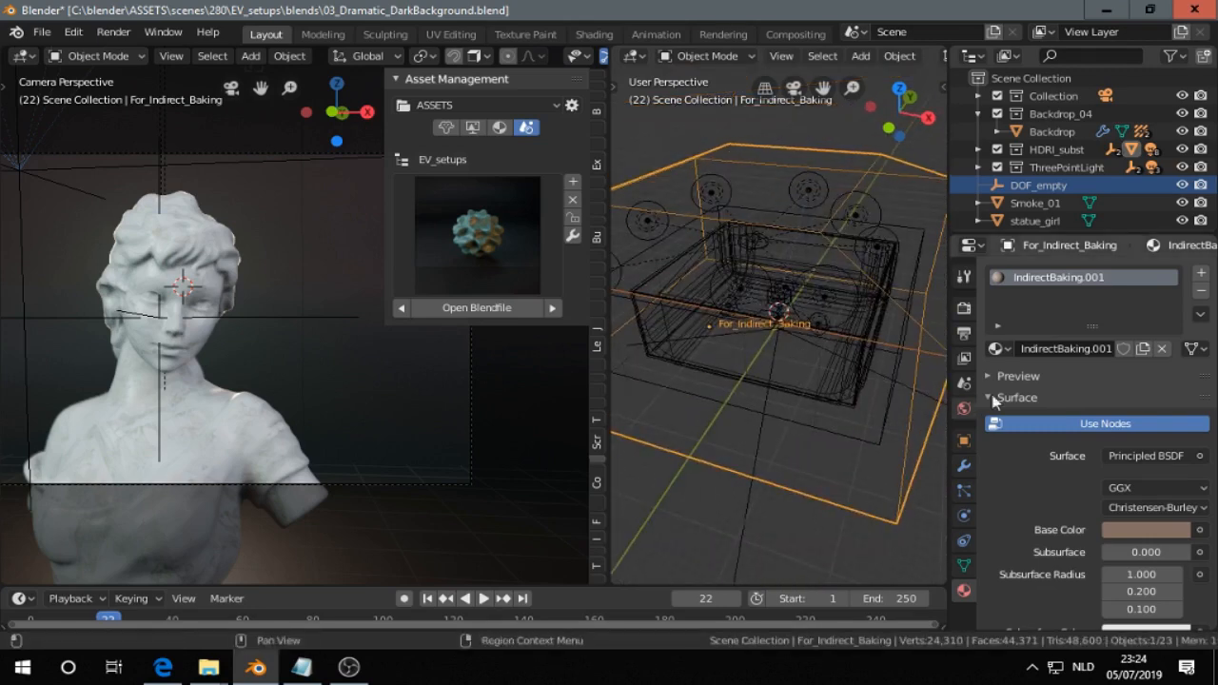
- Examine the scene's Screen Space Reflections and Indirect Lighting settings, and the light properties of Spot_Back
left_click(965, 313)
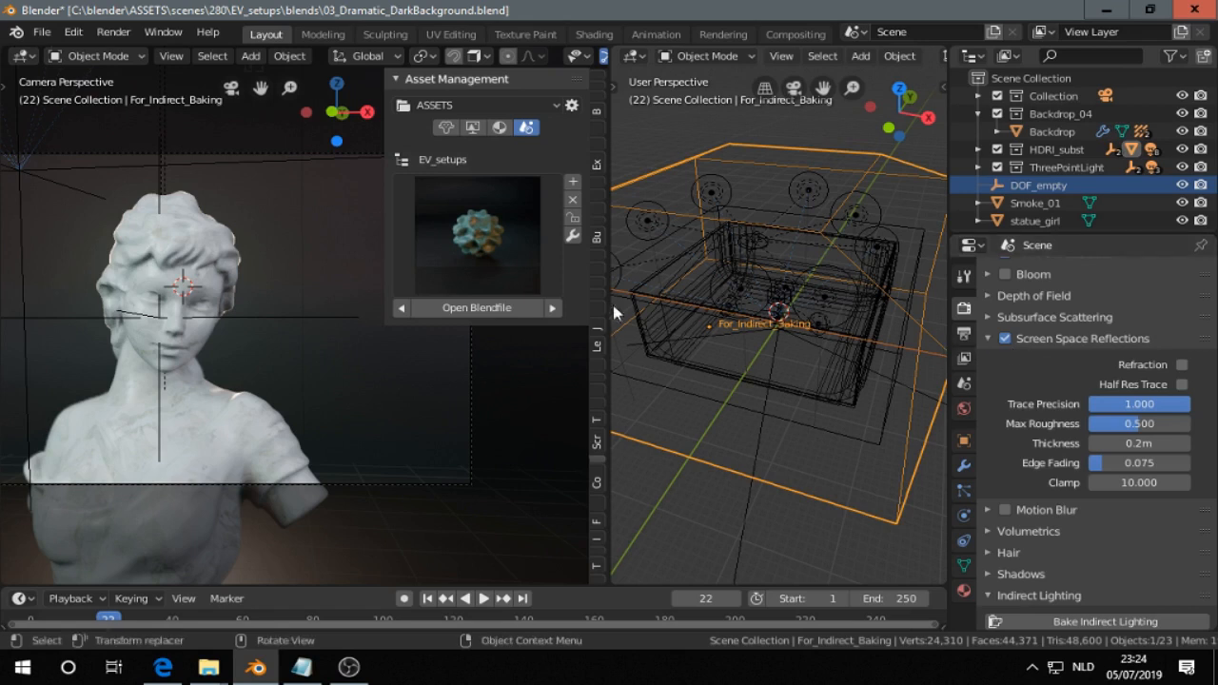
left_click(1004, 338)
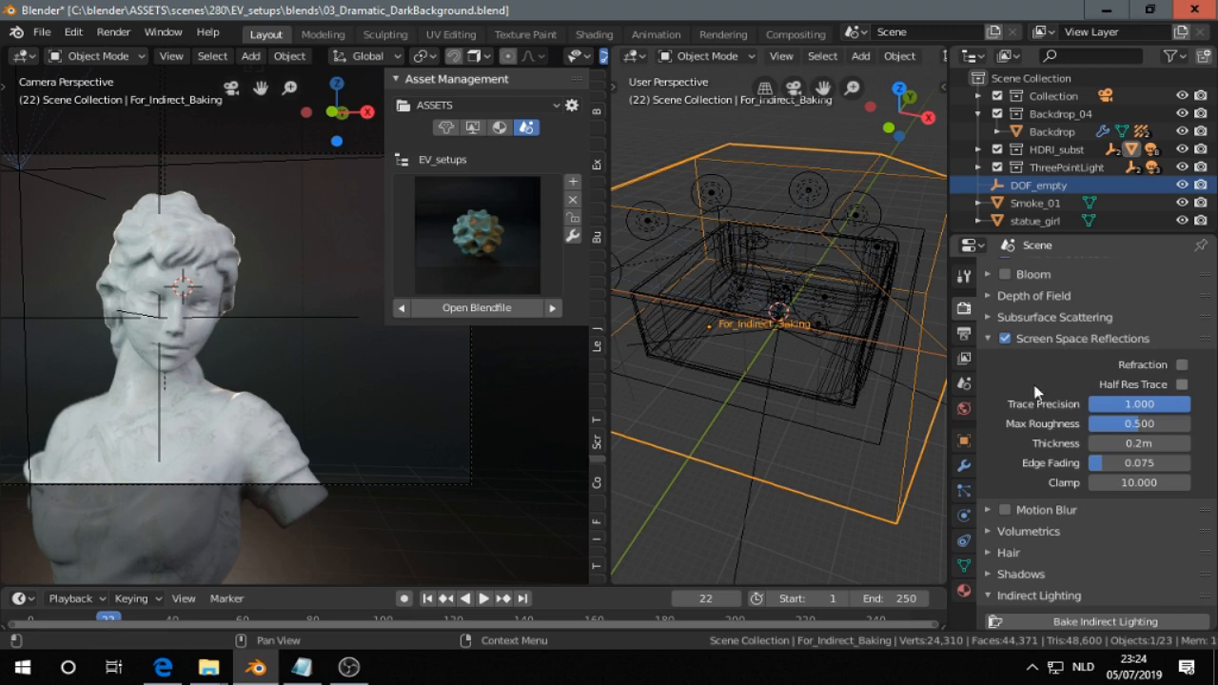
scroll(1009, 419, "down", 5)
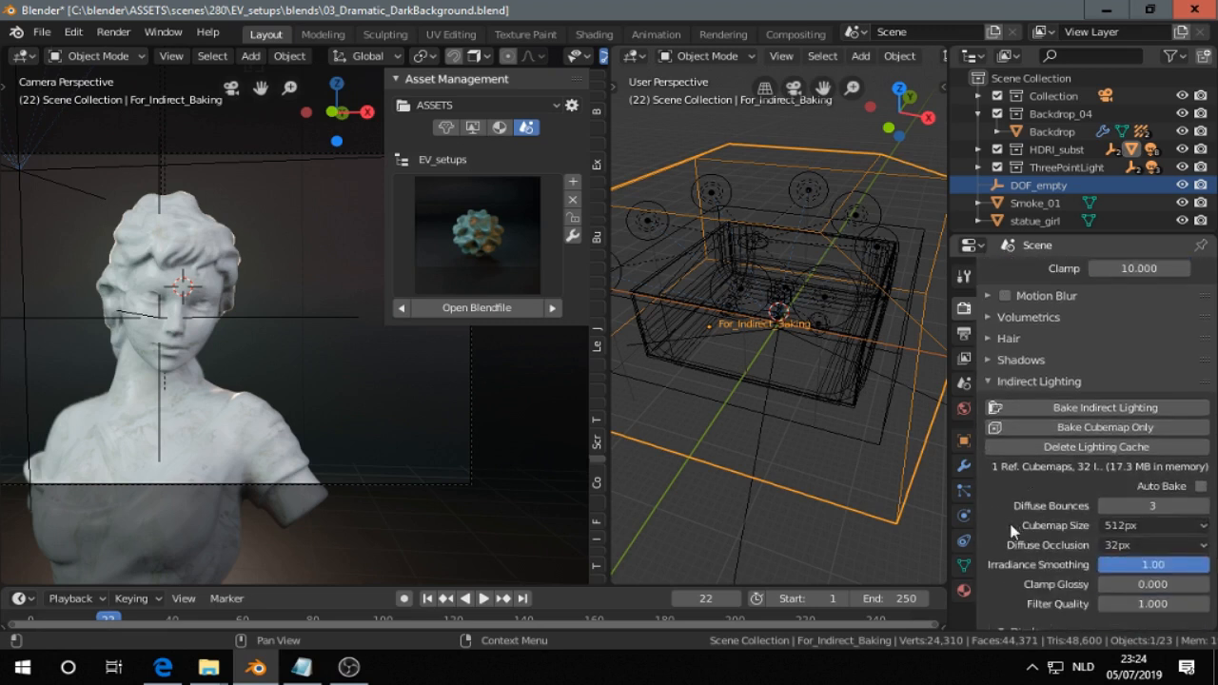
left_click(811, 187)
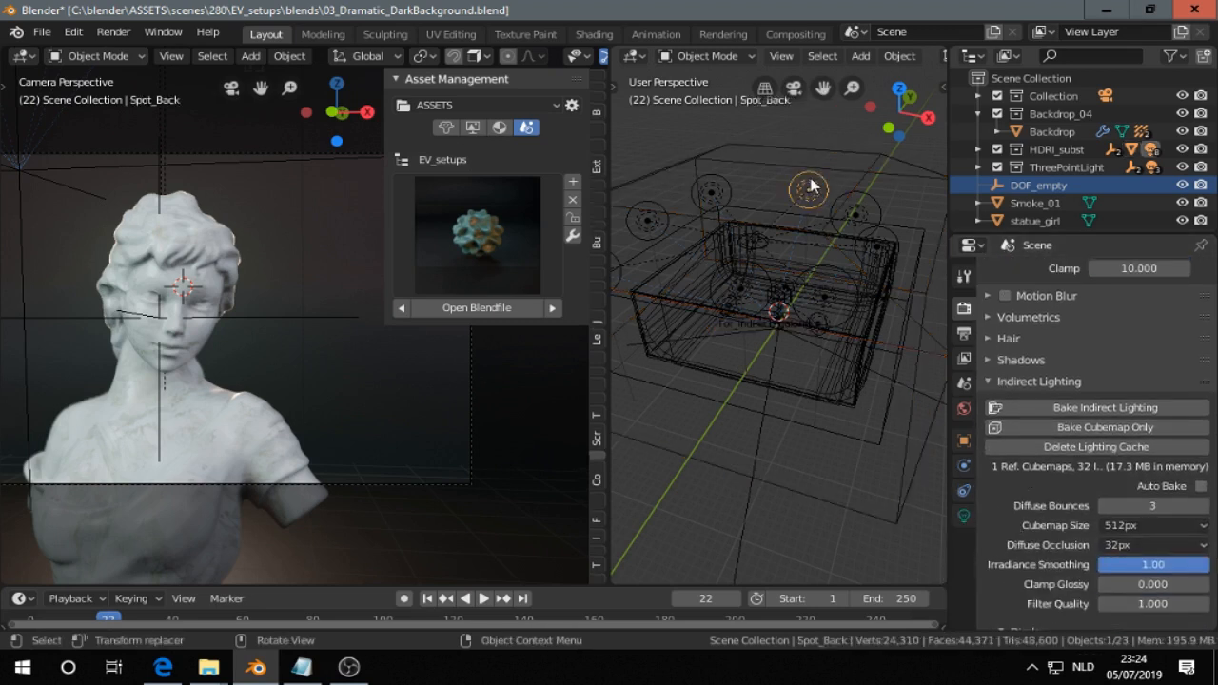
left_click(965, 515)
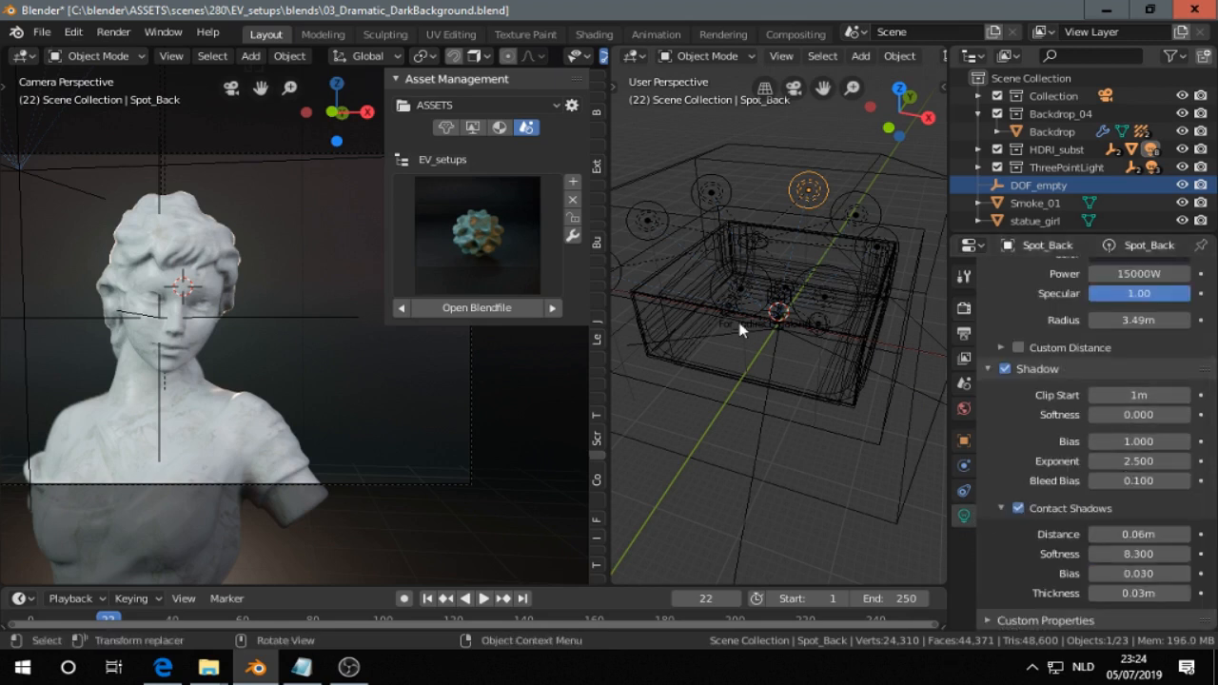
- Apply the Render Settings 2 preset of EV Express to the scene
left_click(599, 578)
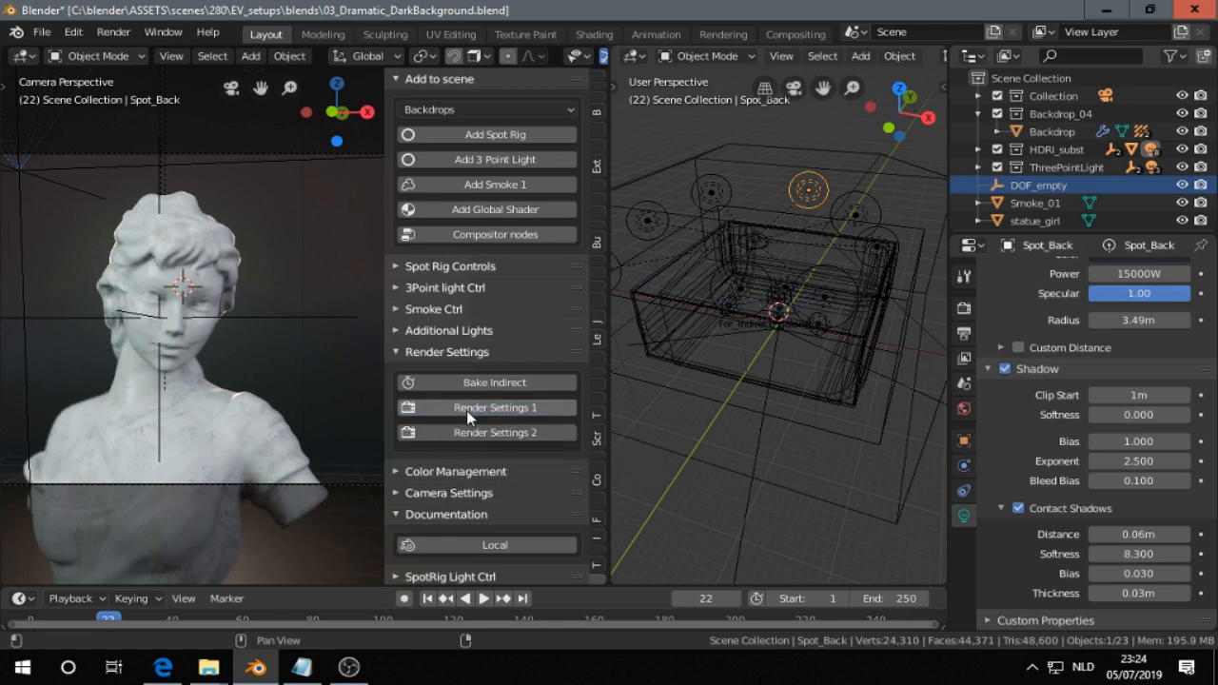
left_click(469, 434)
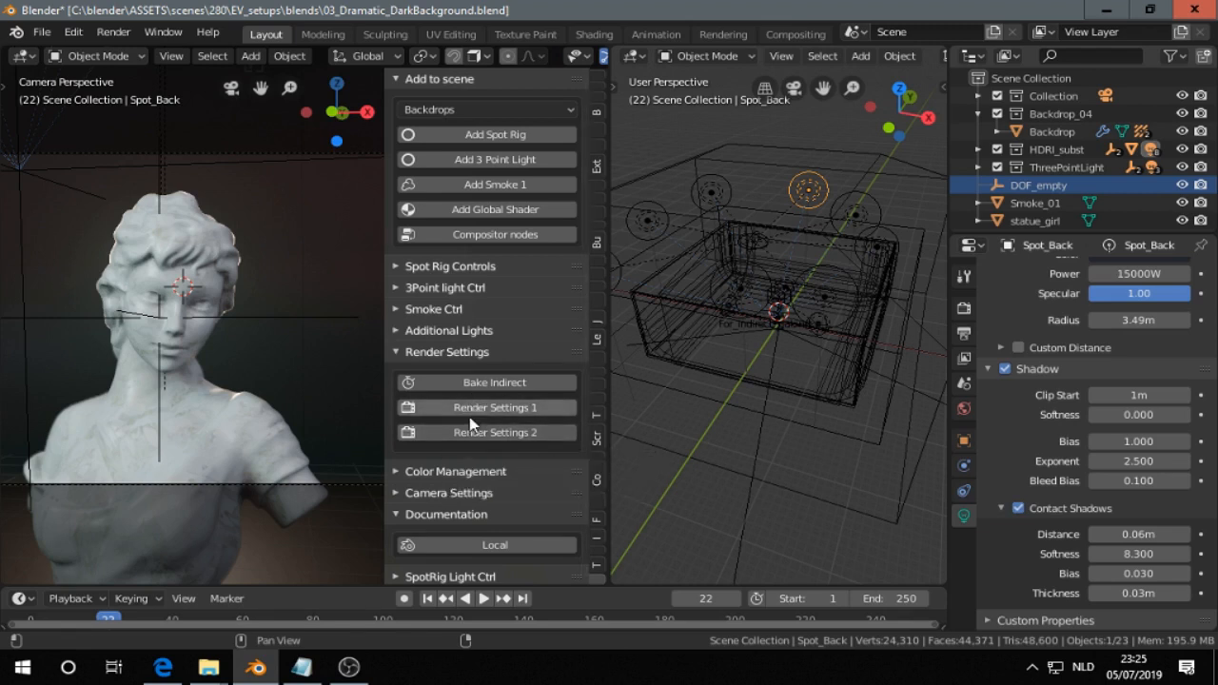
scroll(251, 347, "down", 1)
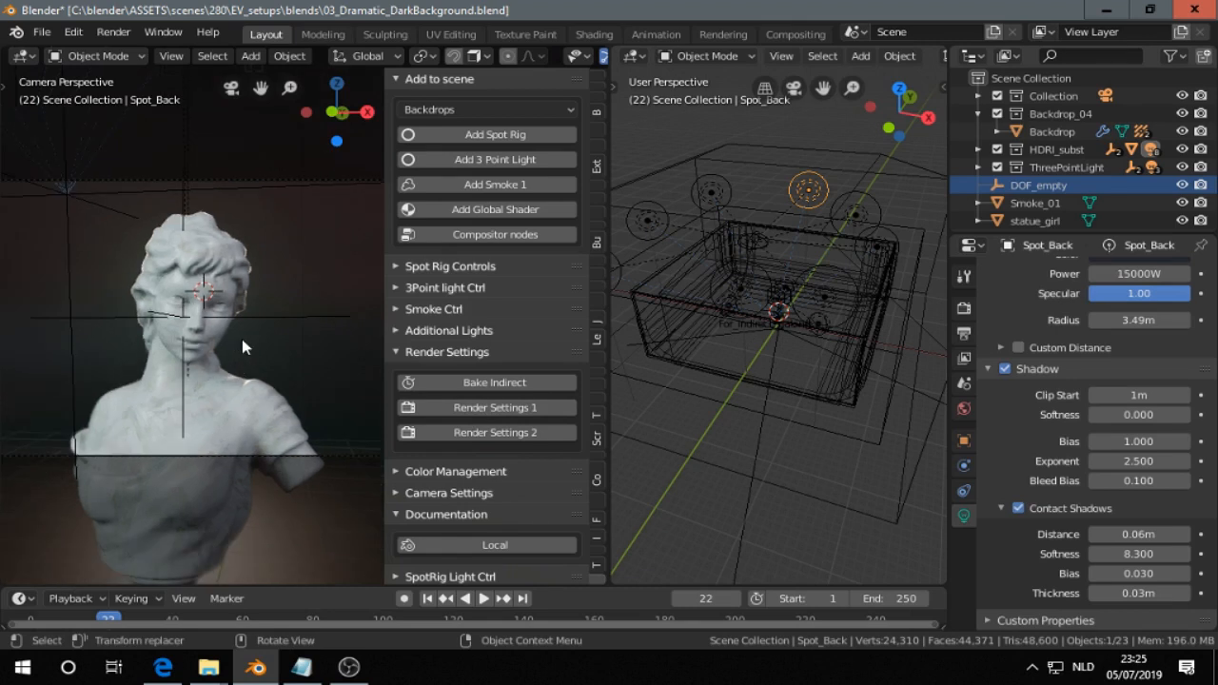
scroll(246, 350, "down", 2)
middle_click_drag(262, 368, 257, 346, "shift")
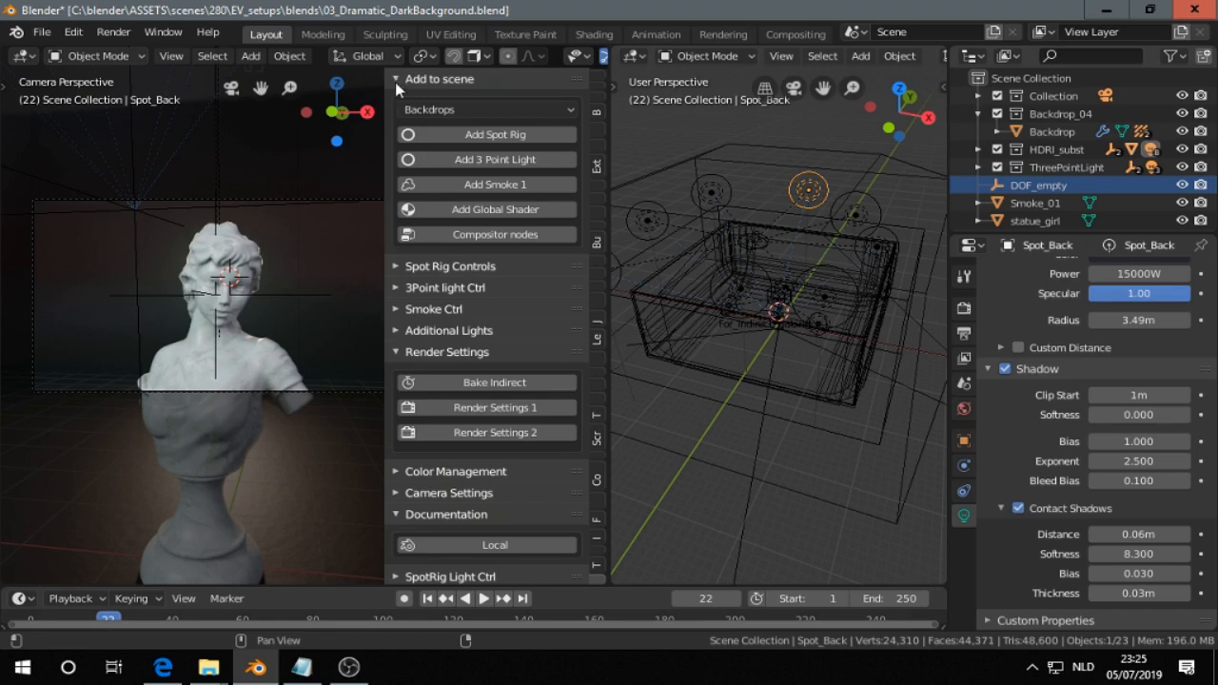
- Expand all EV Express sections, from Add to scene through the rig, light, smoke, color and camera controls to SpotRig Light Ctrl
middle_click_drag(743, 259, 699, 295)
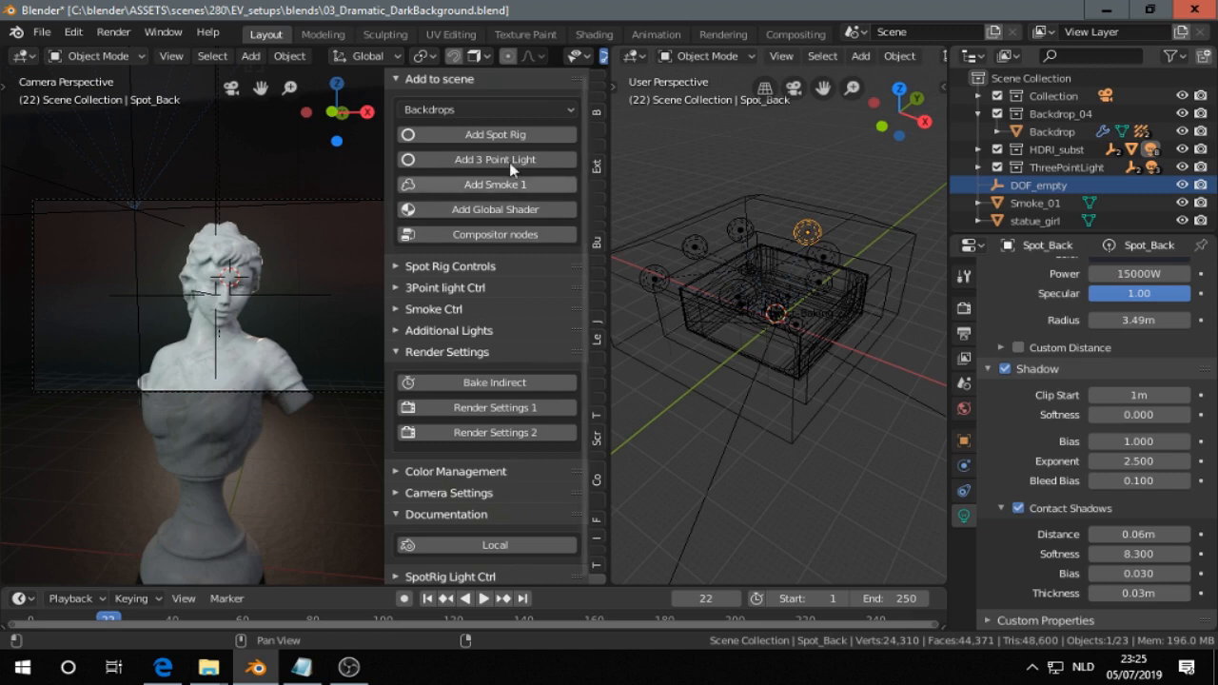
left_click(399, 78)
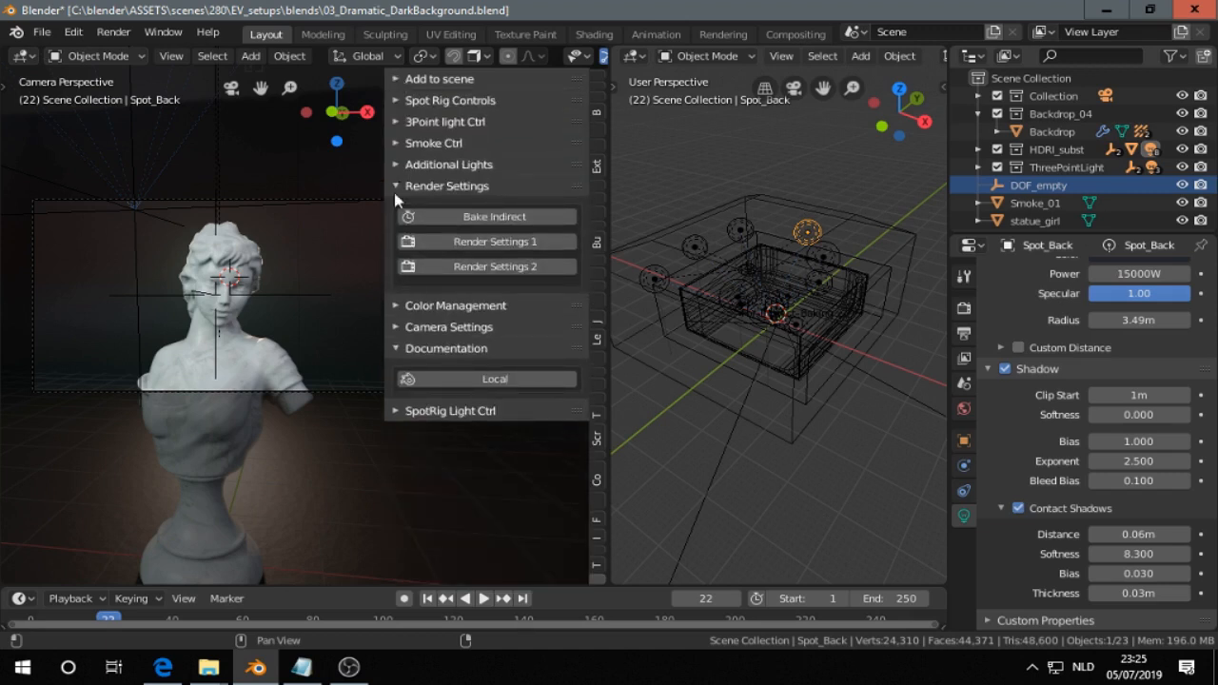
left_click(395, 411)
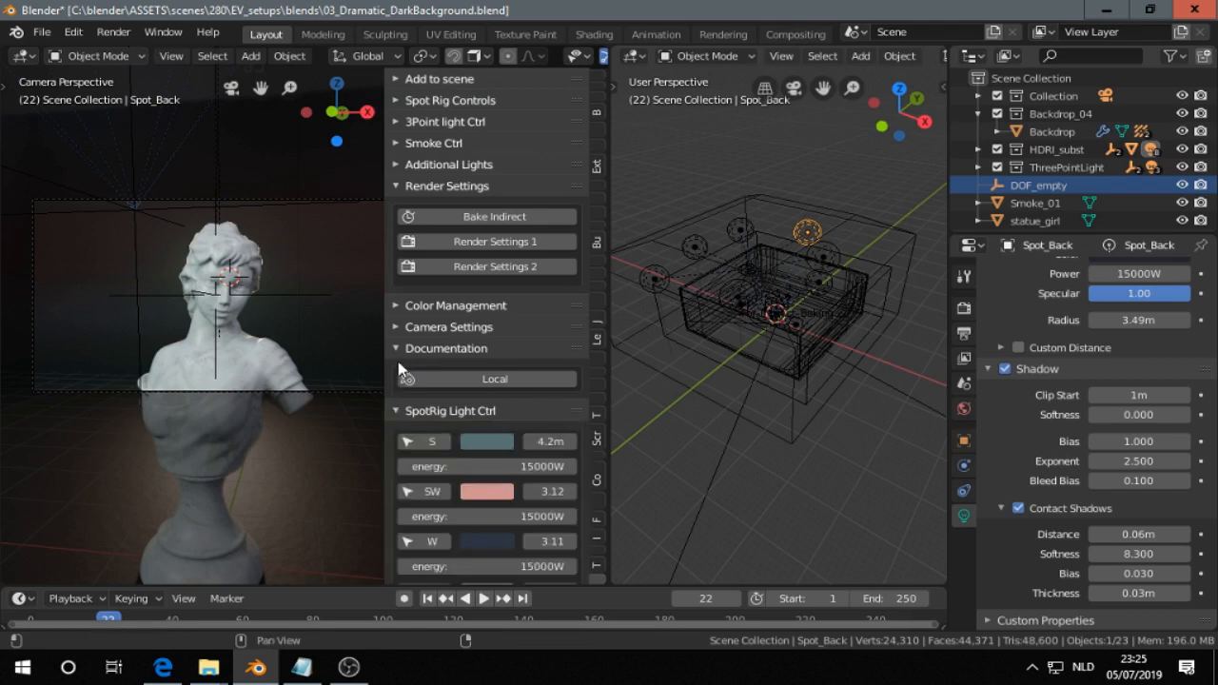
left_click(396, 327)
left_click(396, 306)
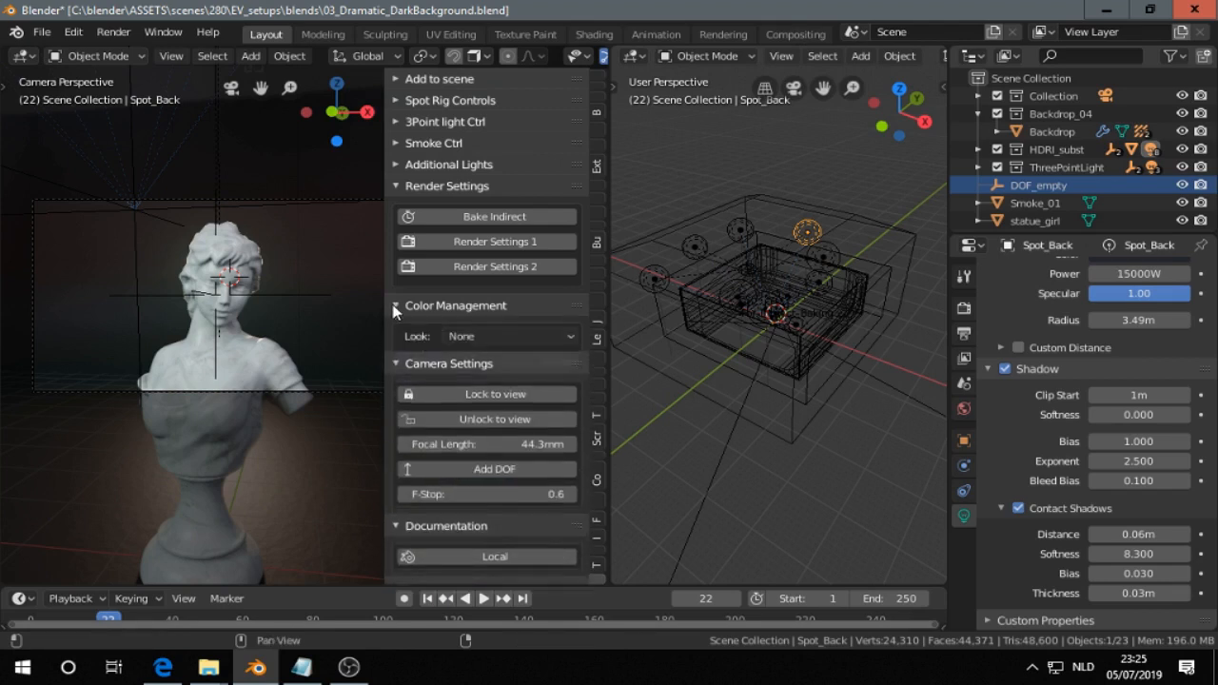
left_click(394, 165)
left_click(397, 143)
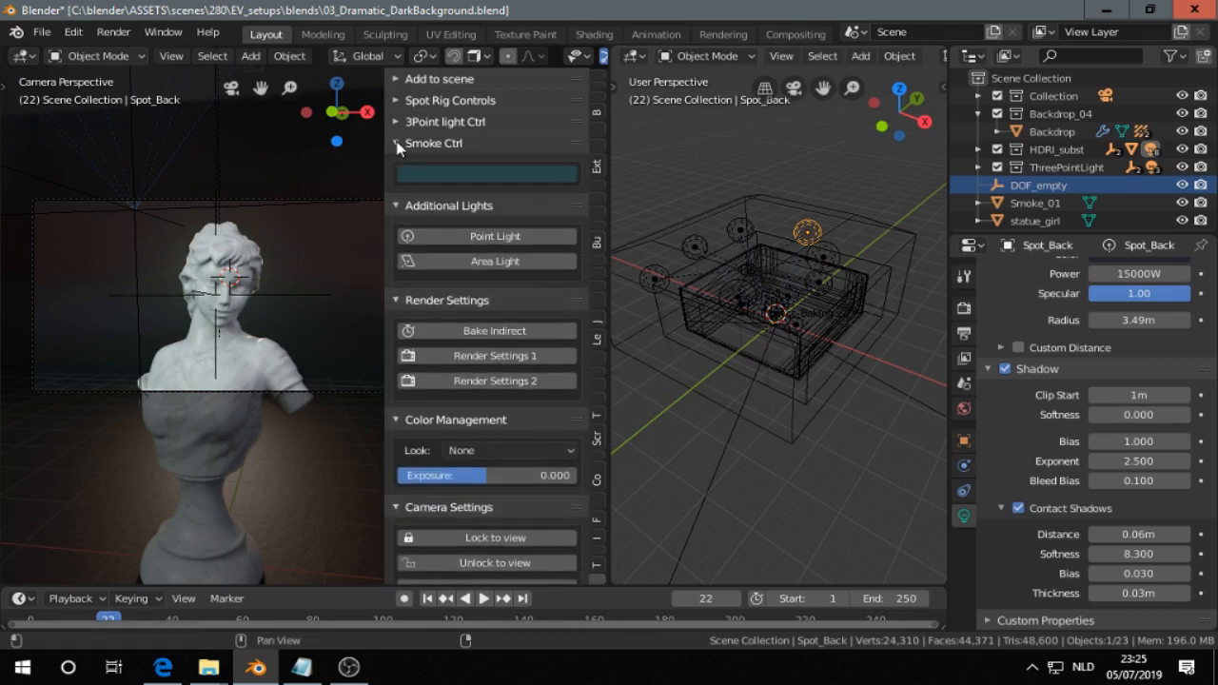
left_click(397, 123)
left_click(396, 101)
left_click(397, 80)
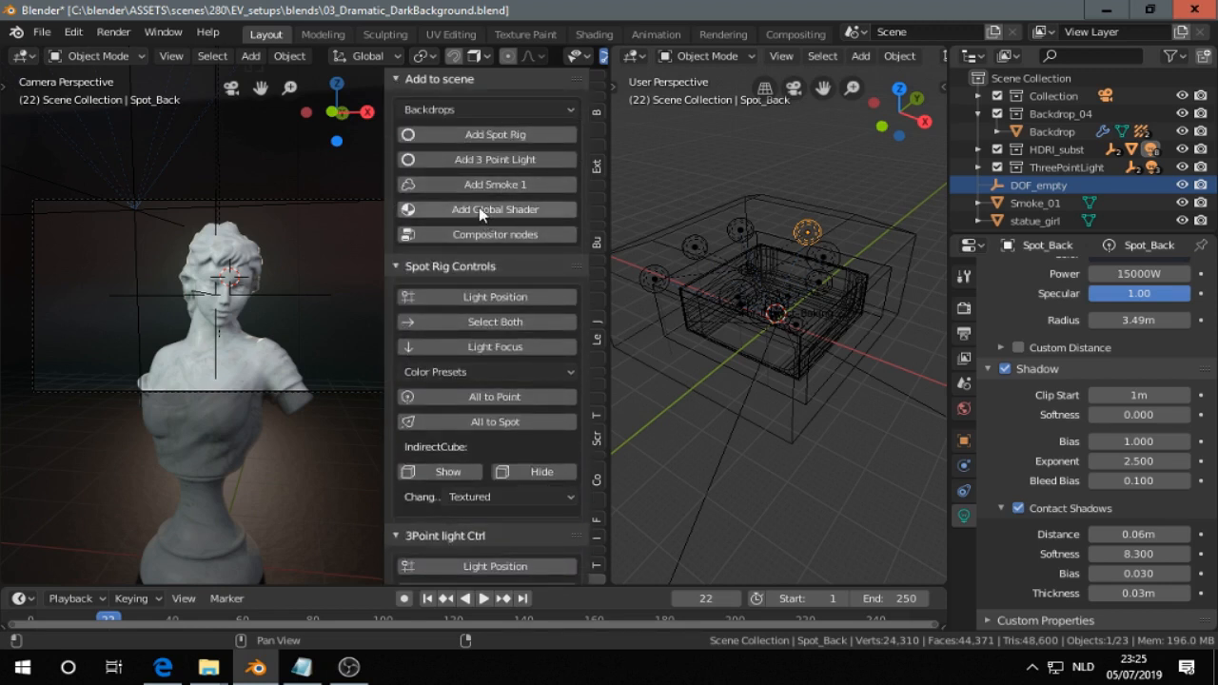
- Look through all the EV Express controls, including the spot rig, three-point light, smoke, render, camera and individual SpotRig light settings
scroll(464, 447, "down", 4)
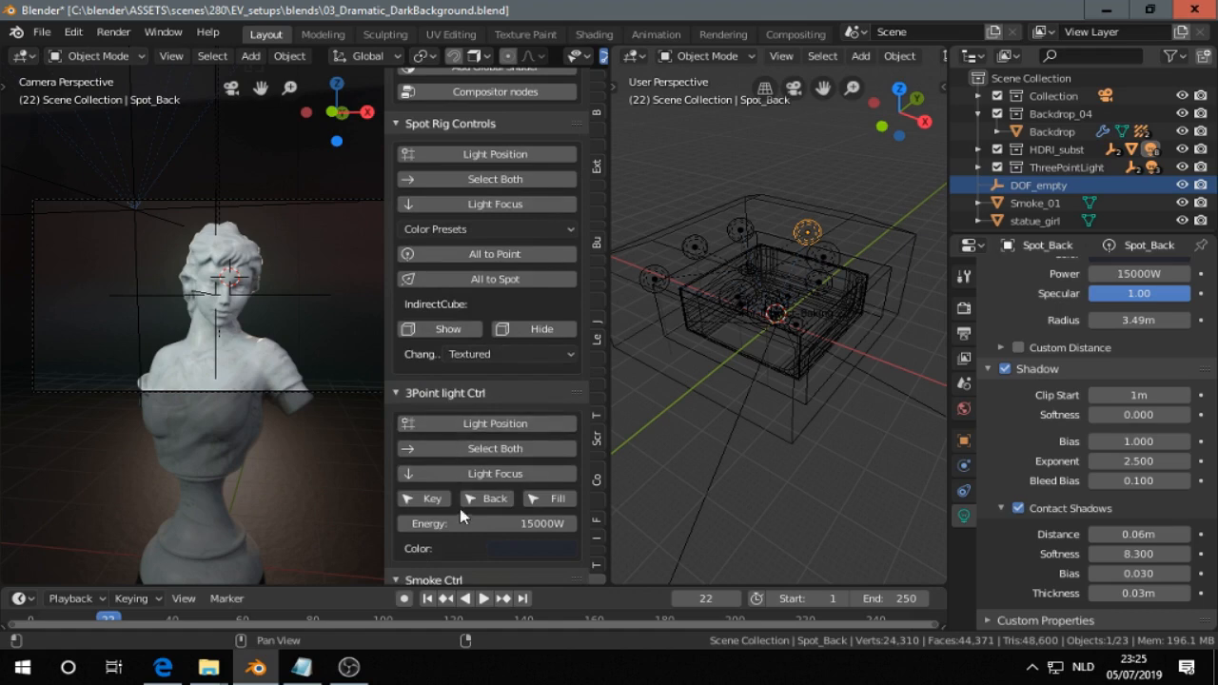
scroll(463, 499, "down", 5)
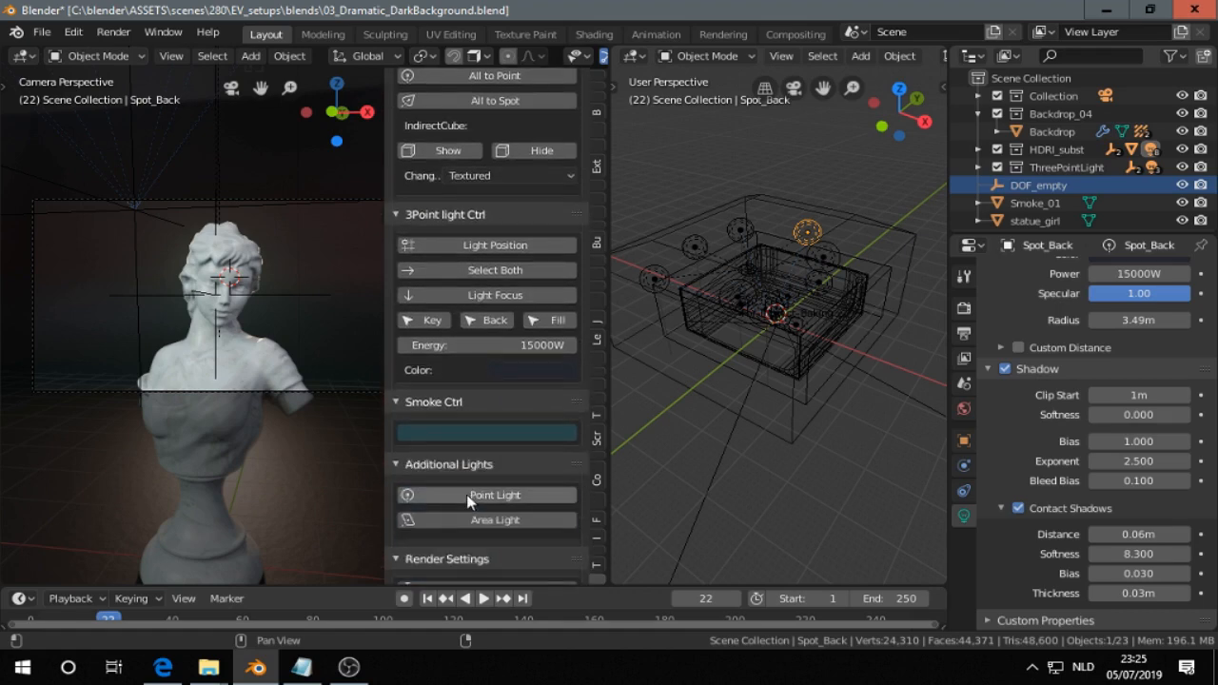
scroll(464, 492, "up", 9)
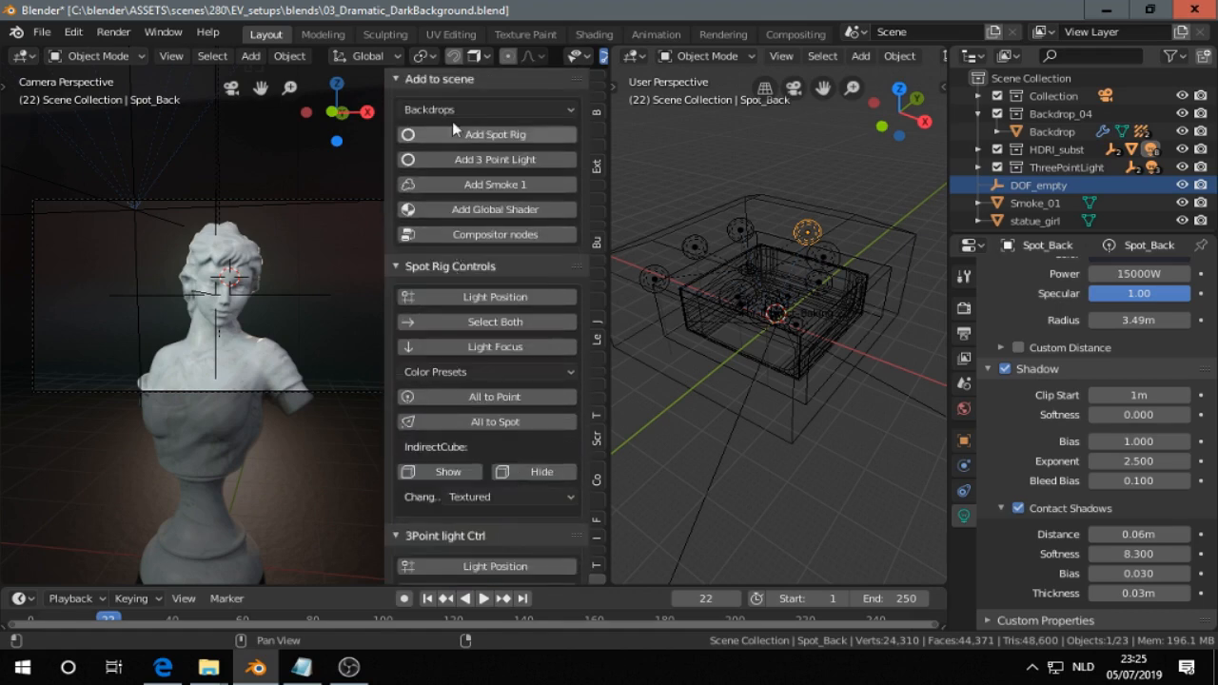
scroll(441, 324, "down", 14)
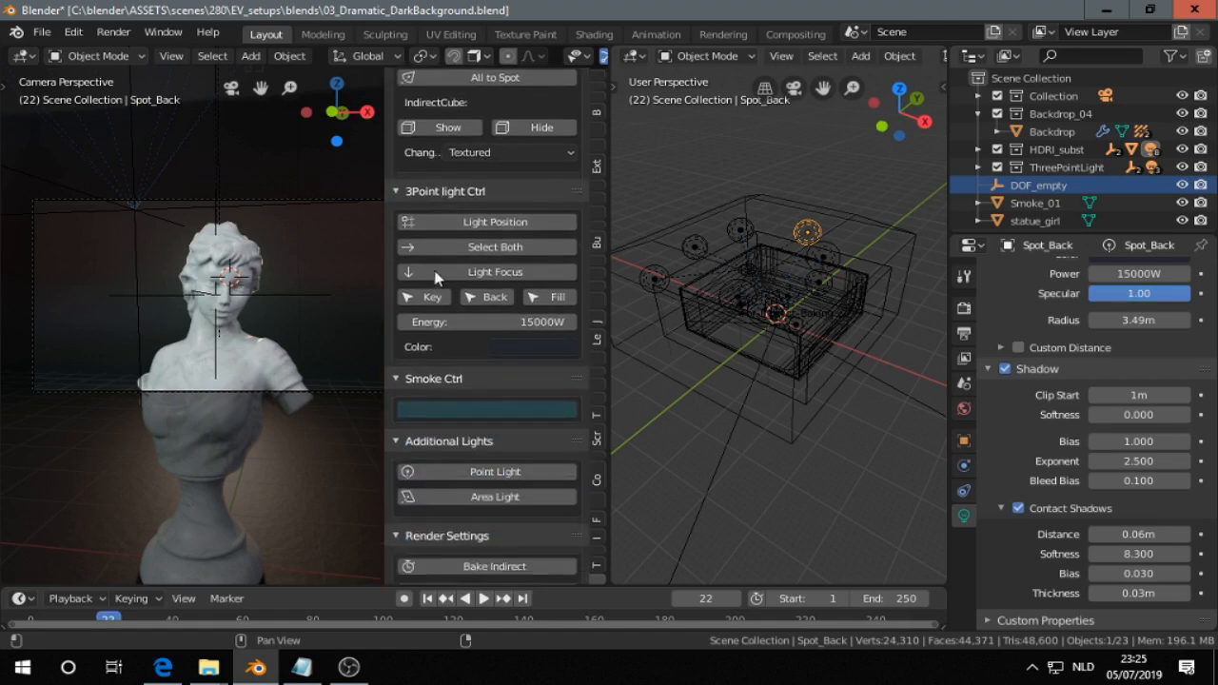
scroll(441, 329, "down", 20)
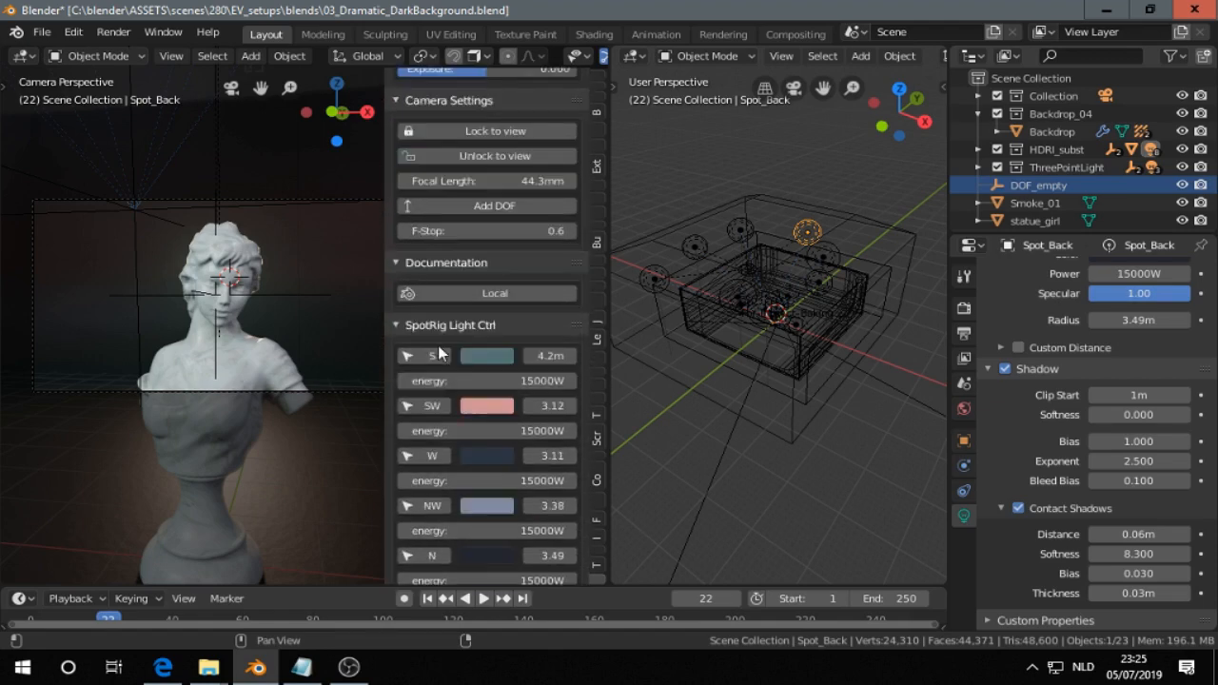
scroll(439, 352, "down", 1)
scroll(437, 345, "up", 20)
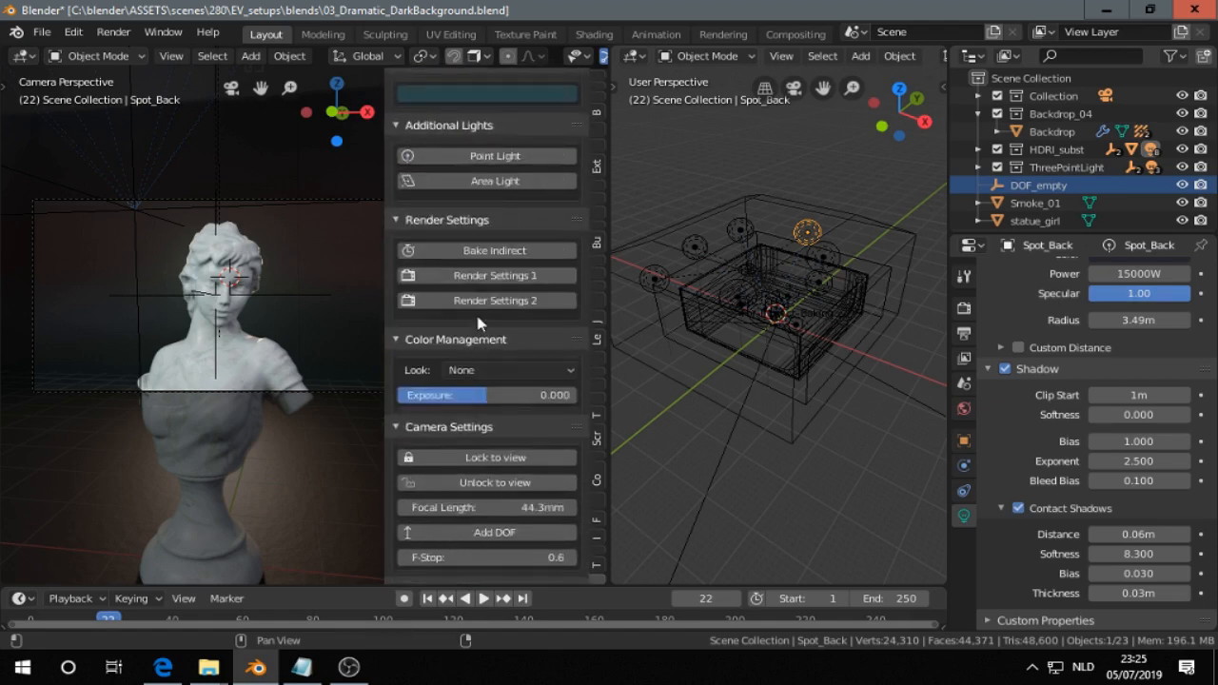
scroll(479, 314, "up", 6)
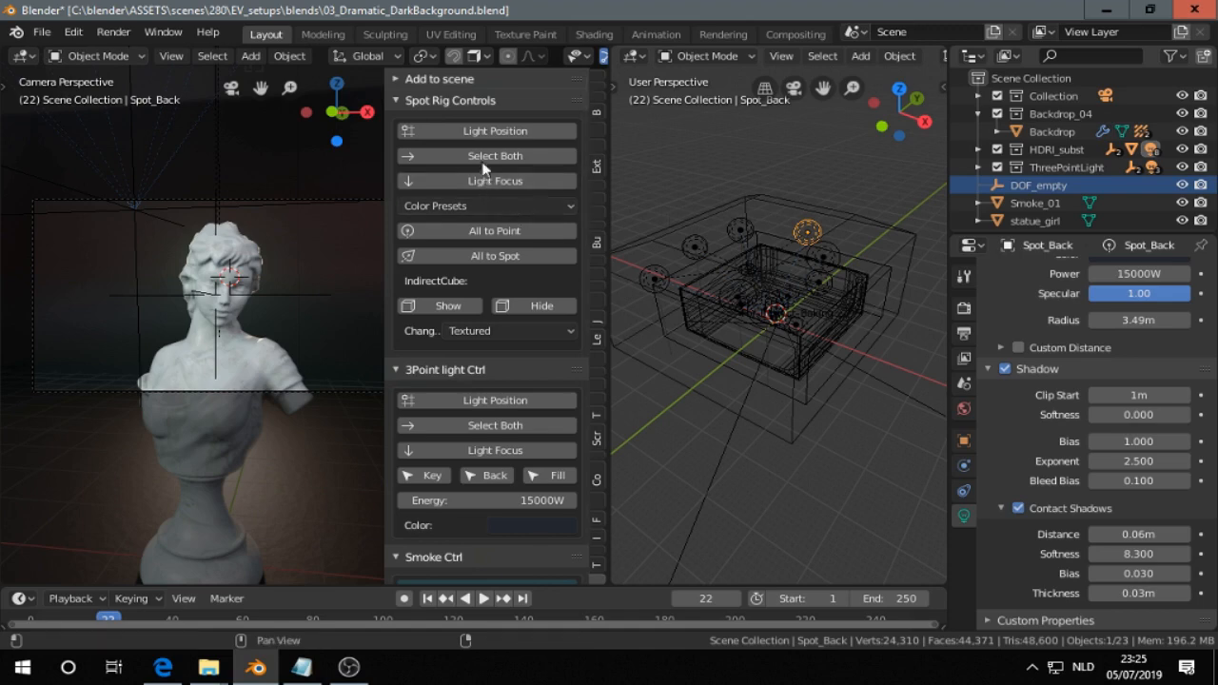
- Select the spot rig's Light Position control and try rotating it freely with the trackball rotation
middle_click_drag(828, 291, 842, 302)
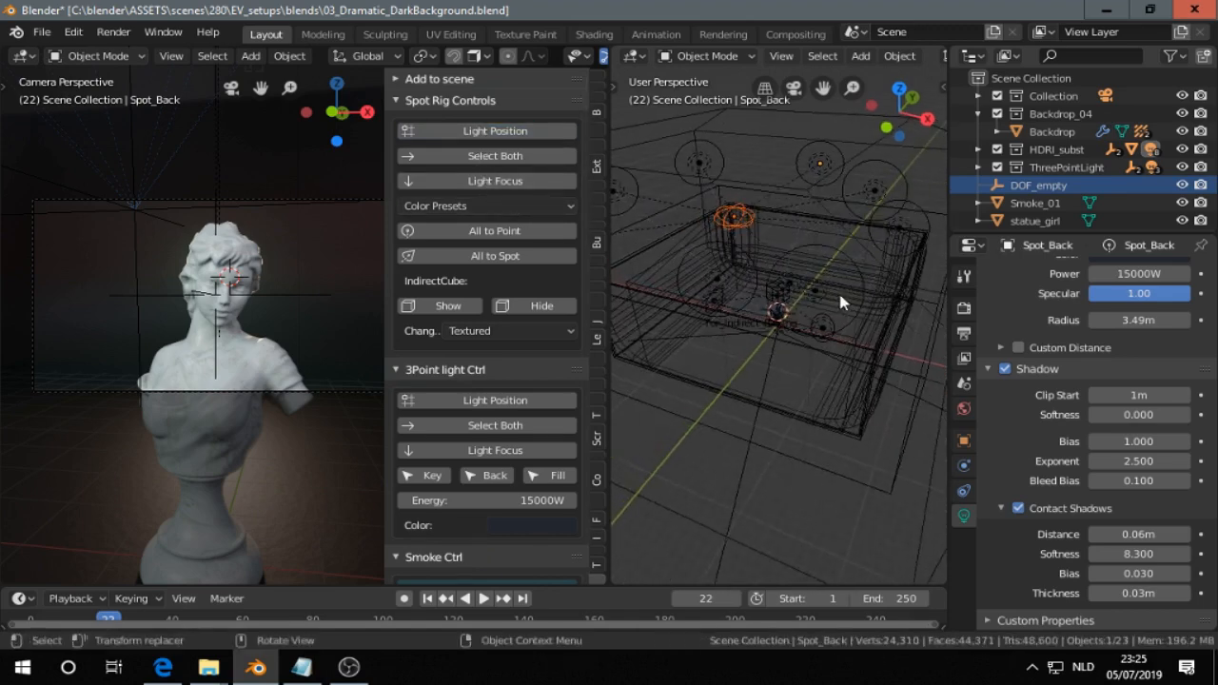
key("r")
key("r")
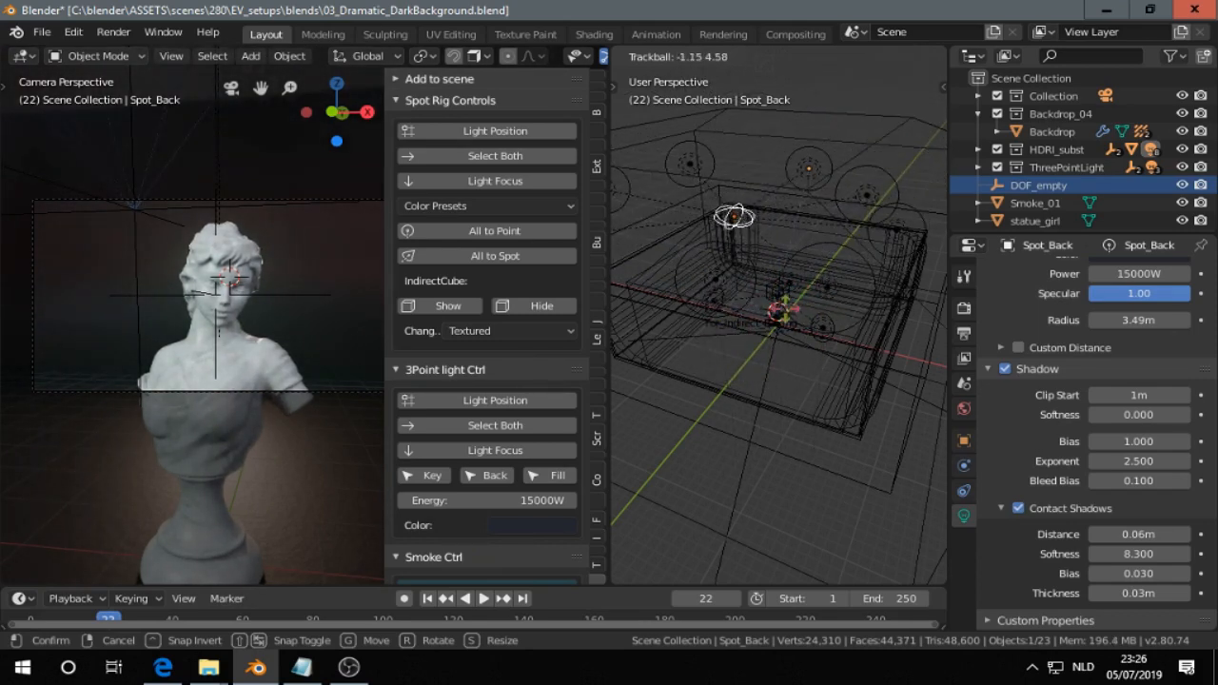
left_click(781, 325)
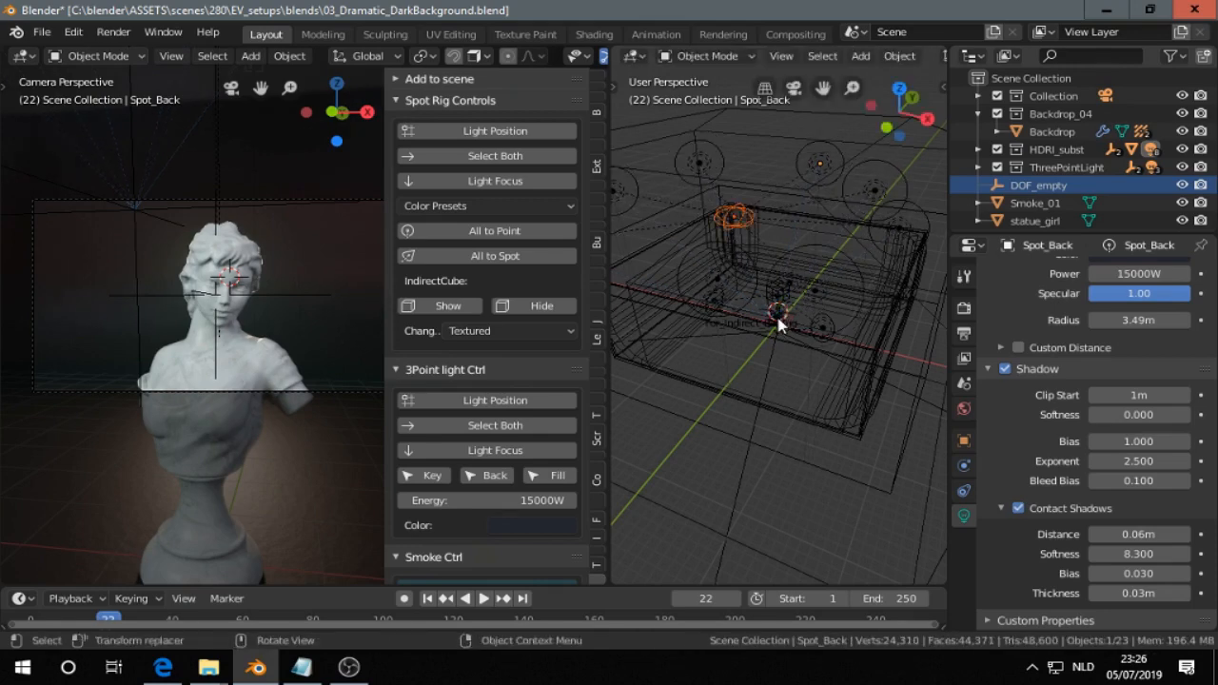
scroll(778, 323, "down", 4)
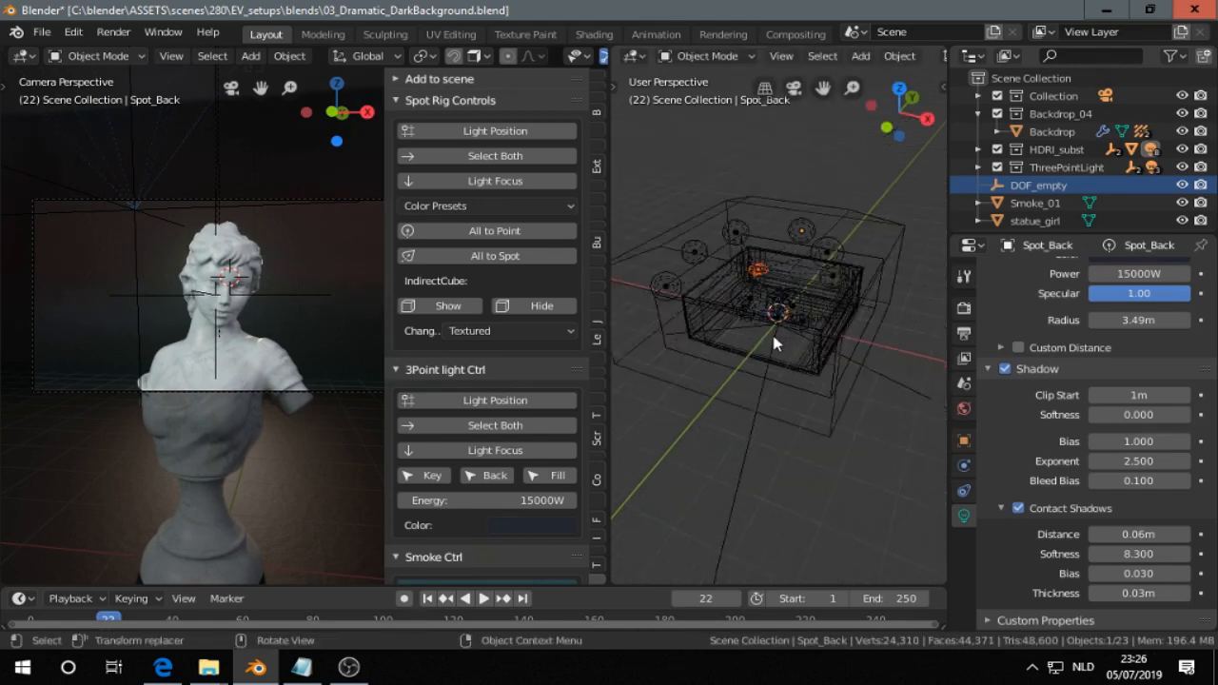
middle_click_drag(773, 339, 726, 338)
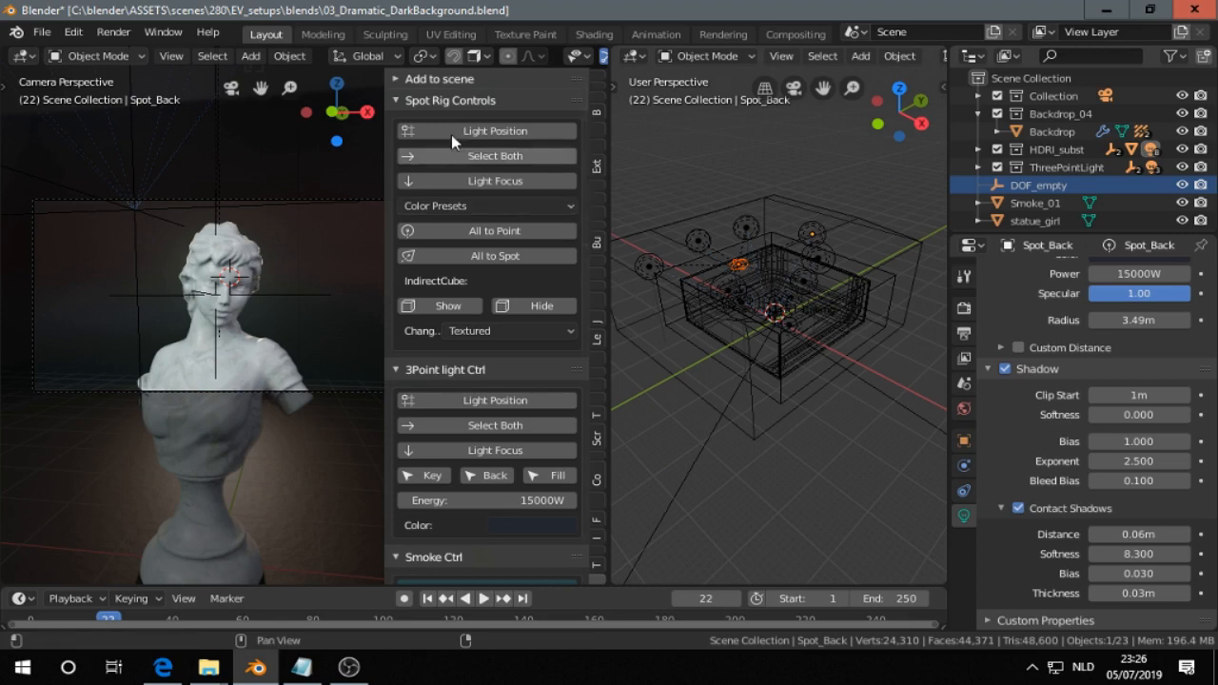
scroll(752, 314, "up", 3)
middle_click_drag(752, 314, 786, 297)
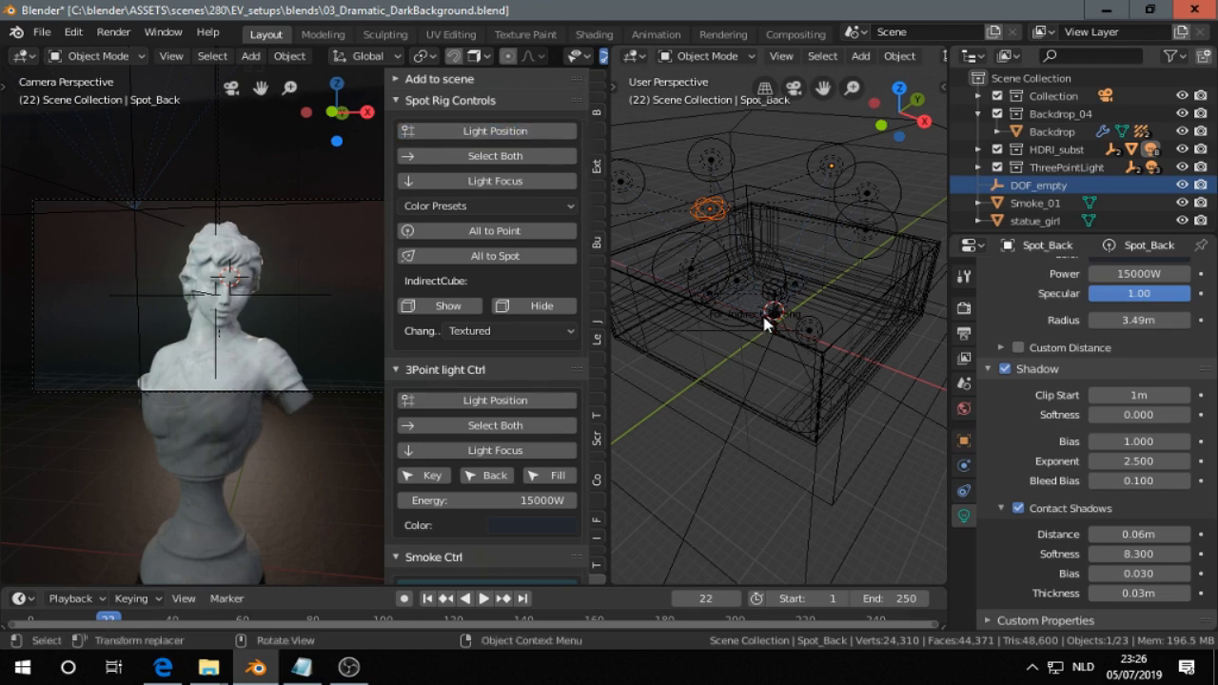
key("r")
key("r")
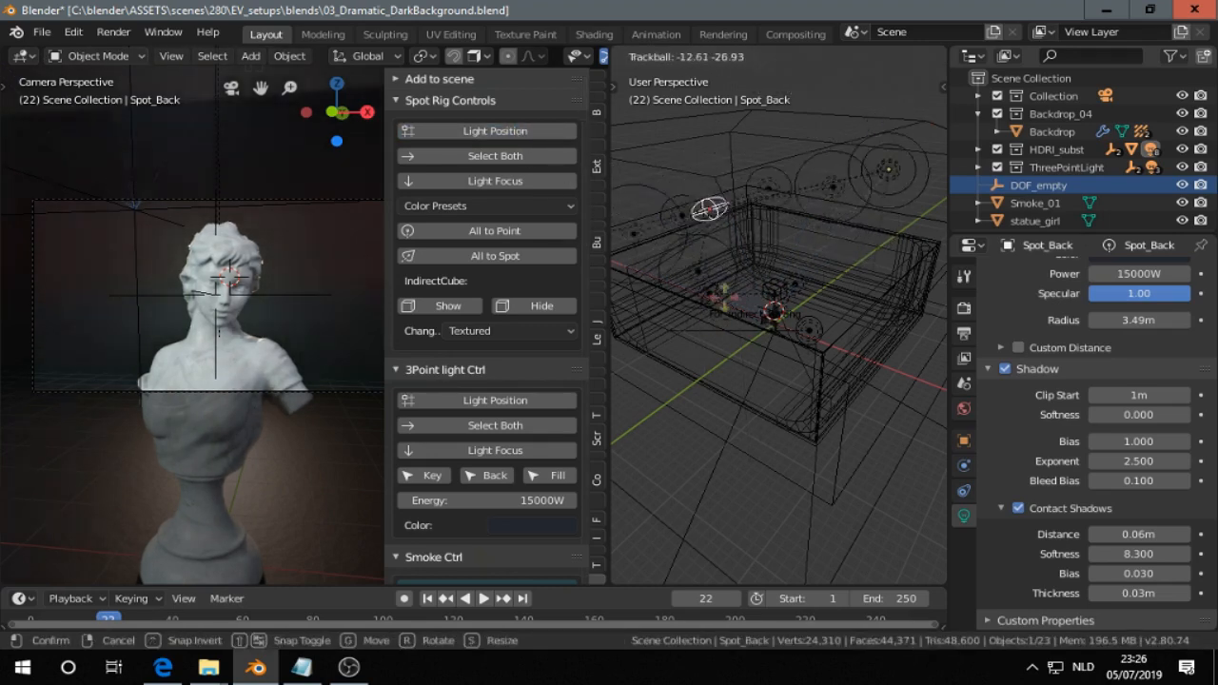
left_click(736, 269)
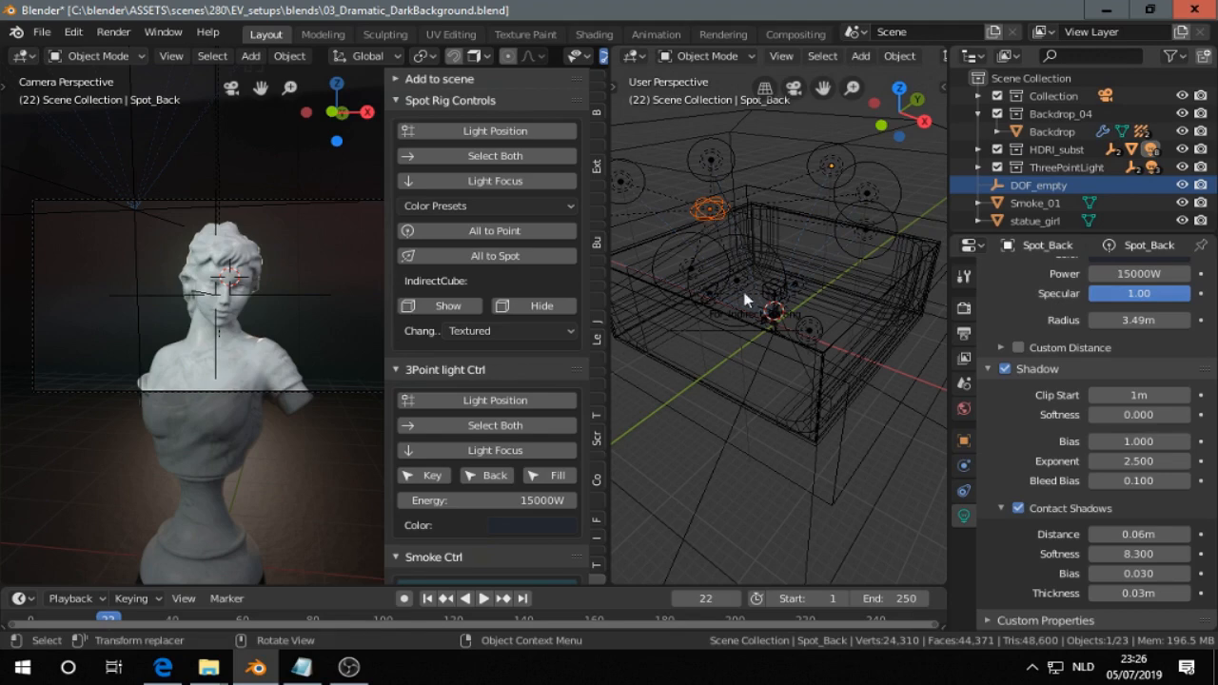
- Try moving the spot rig's Light Position control freely through the scene
key("g")
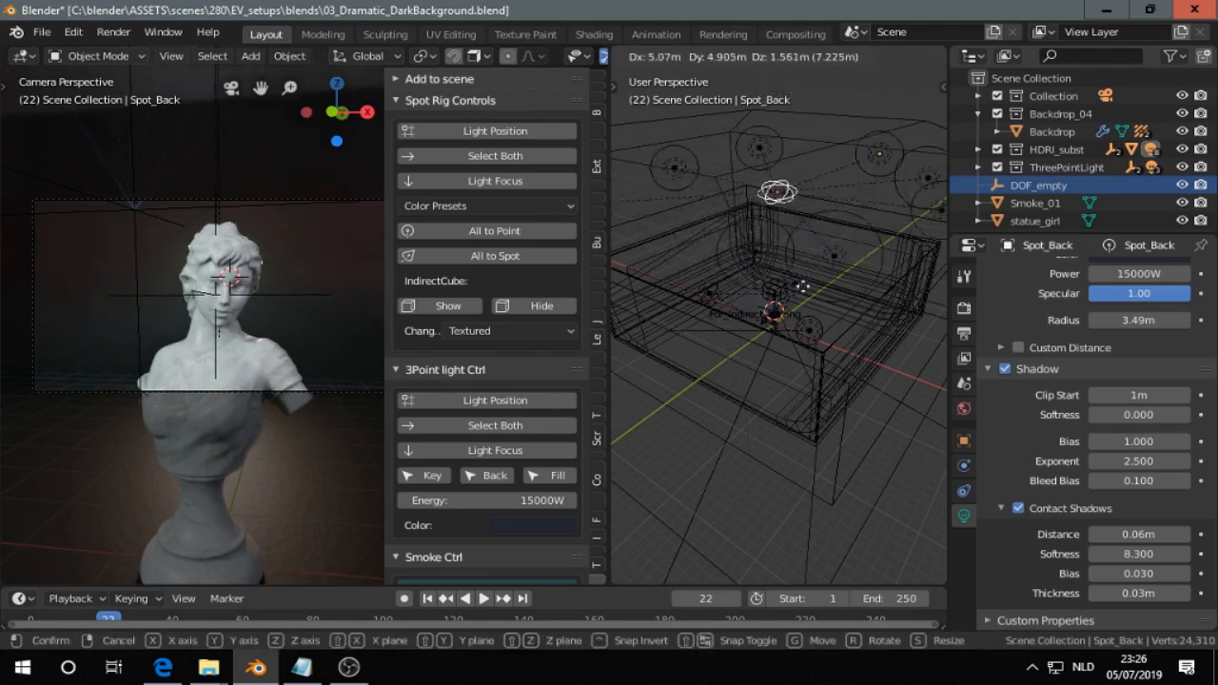
left_click(786, 295)
scroll(766, 291, "down", 2)
middle_click_drag(766, 290, 782, 309)
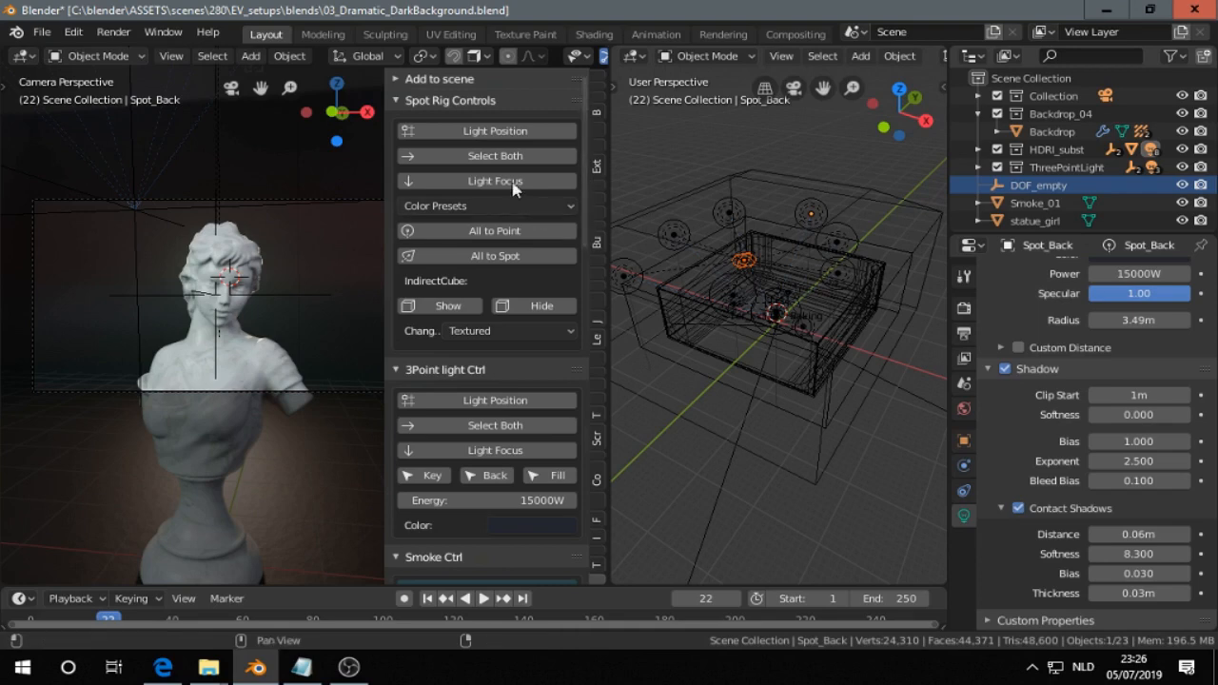
- Select the spot rig's Light Focus and convert all of the rig's lights to spot lights
left_click(475, 183)
left_click(461, 255)
scroll(258, 348, "down", 2)
middle_click_drag(257, 348, 228, 424)
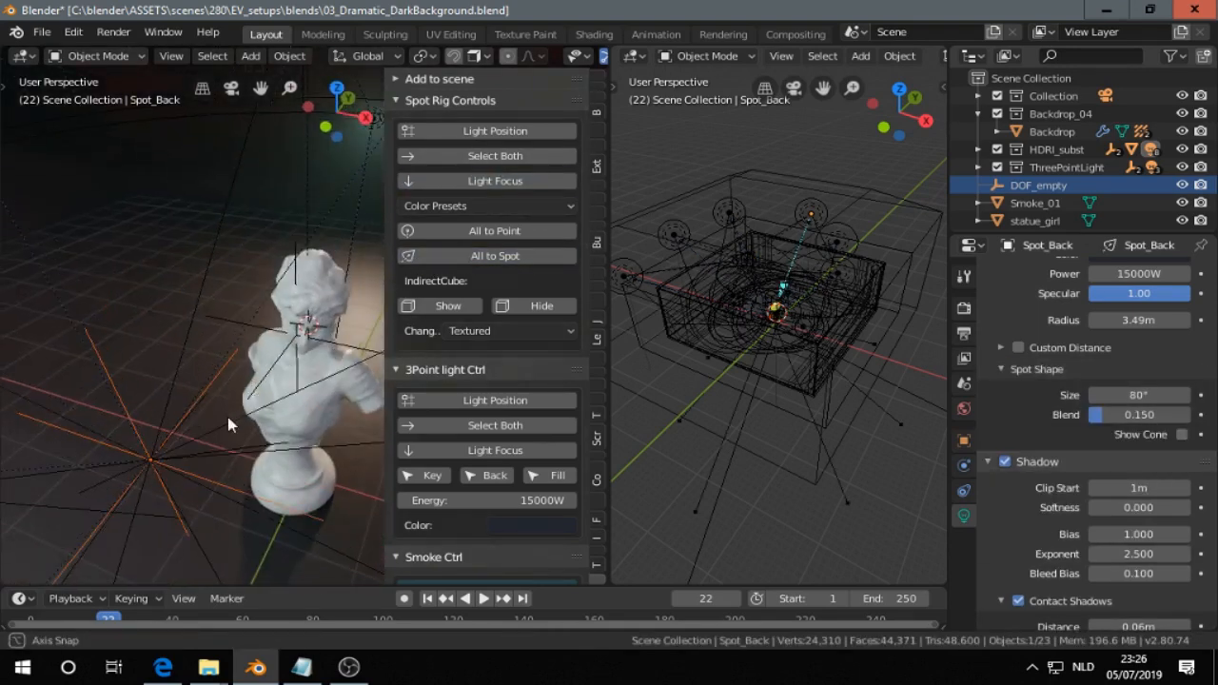
scroll(228, 425, "down", 7)
mouse_move(329, 367)
middle_mouse_down()
mouse_move(344, 365)
mouse_move(334, 354)
middle_mouse_up()
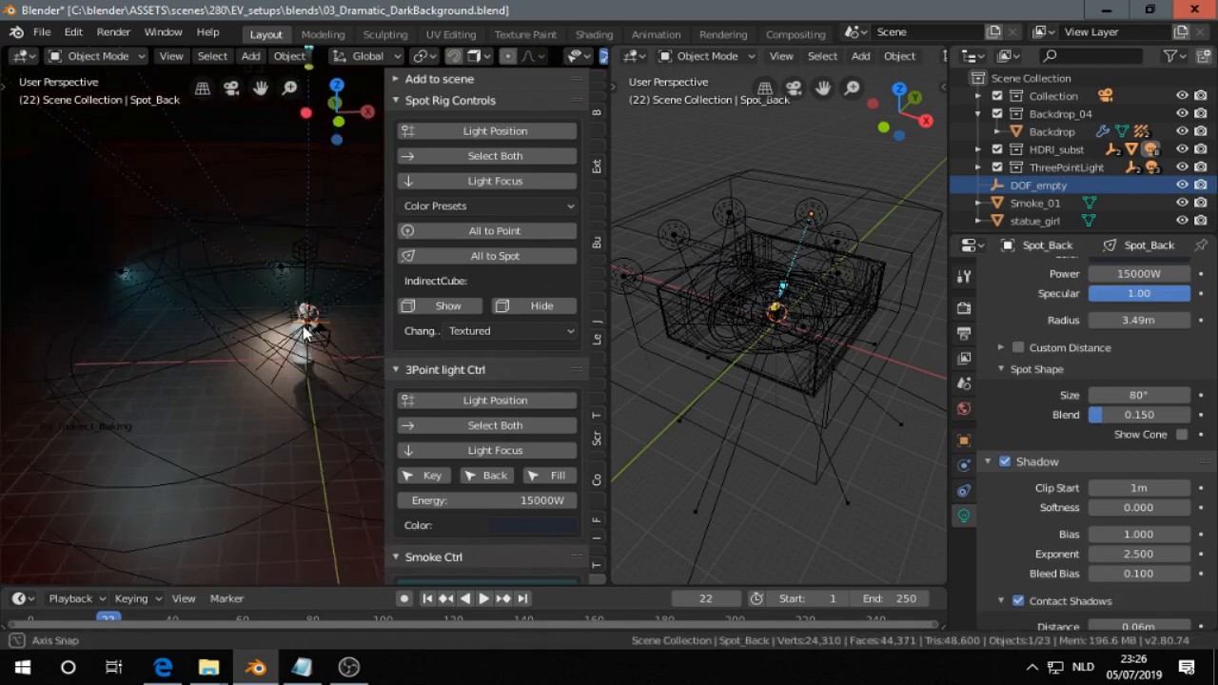
scroll(798, 383, "up", 2)
scroll(797, 384, "up", 3)
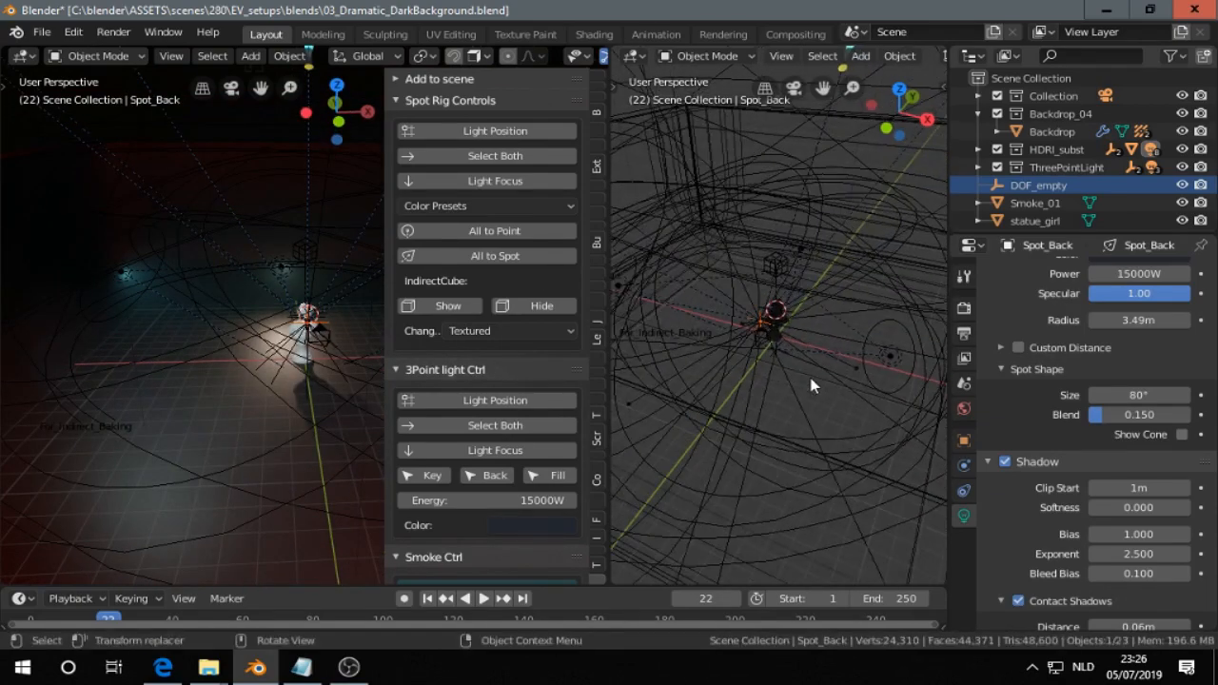
- Try to move the spot rig's Light Focus along the global Y axis
key("g")
key("y")
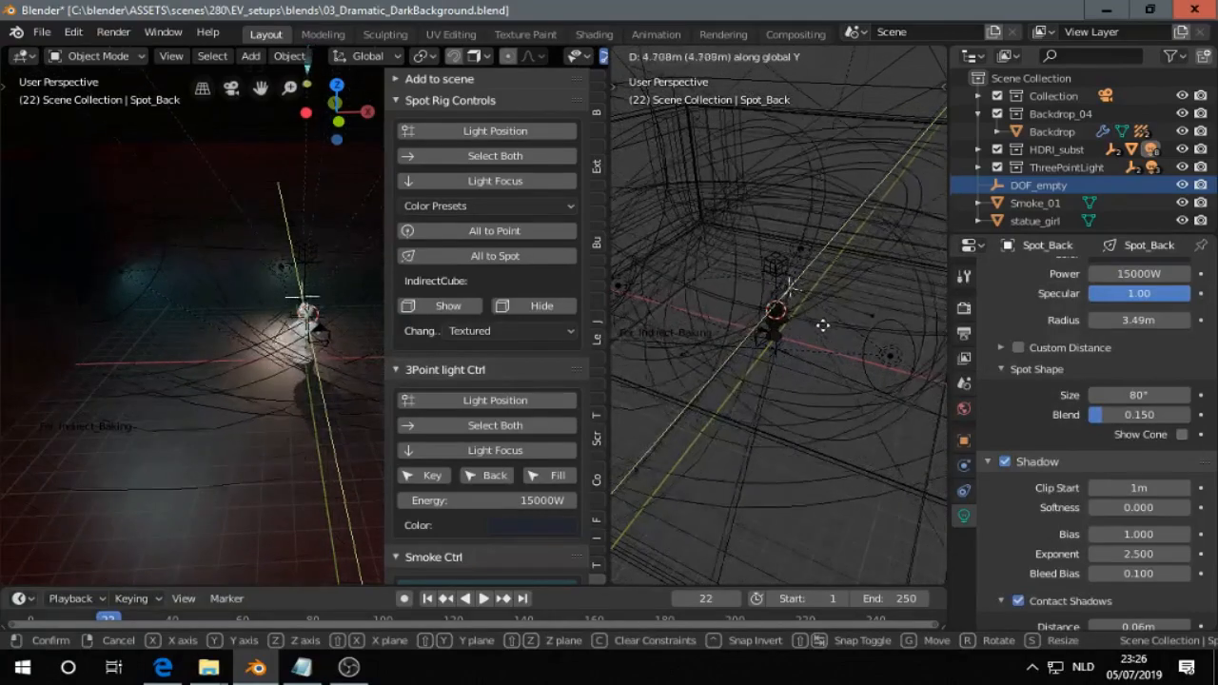
left_click(810, 353)
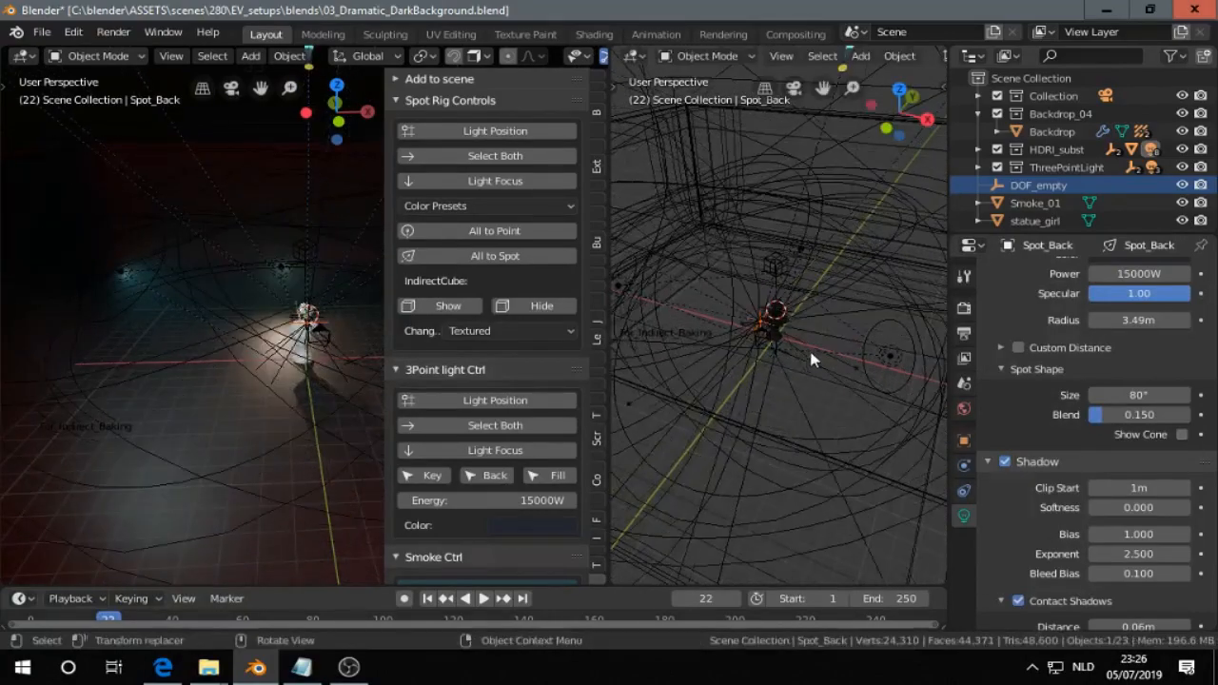
- Hide the ThreePointLight collection and convert all spot rig lights to point lights
left_click(1182, 166)
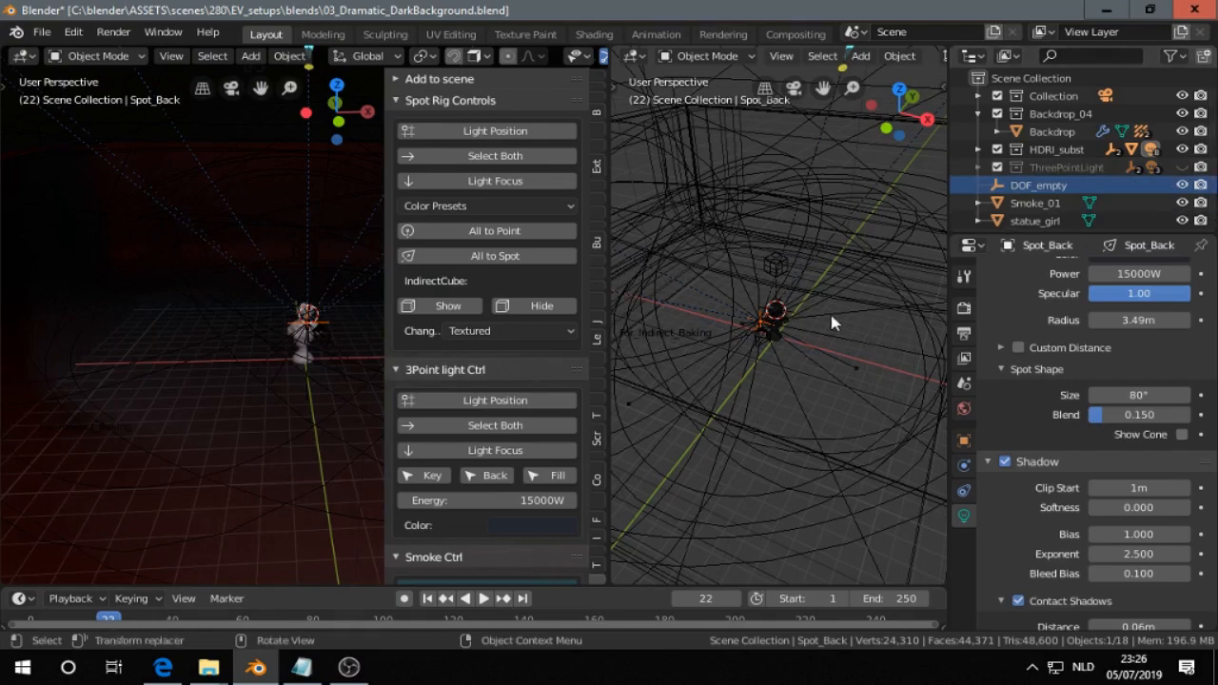
middle_click_drag(654, 322, 767, 299)
key("KP_1")
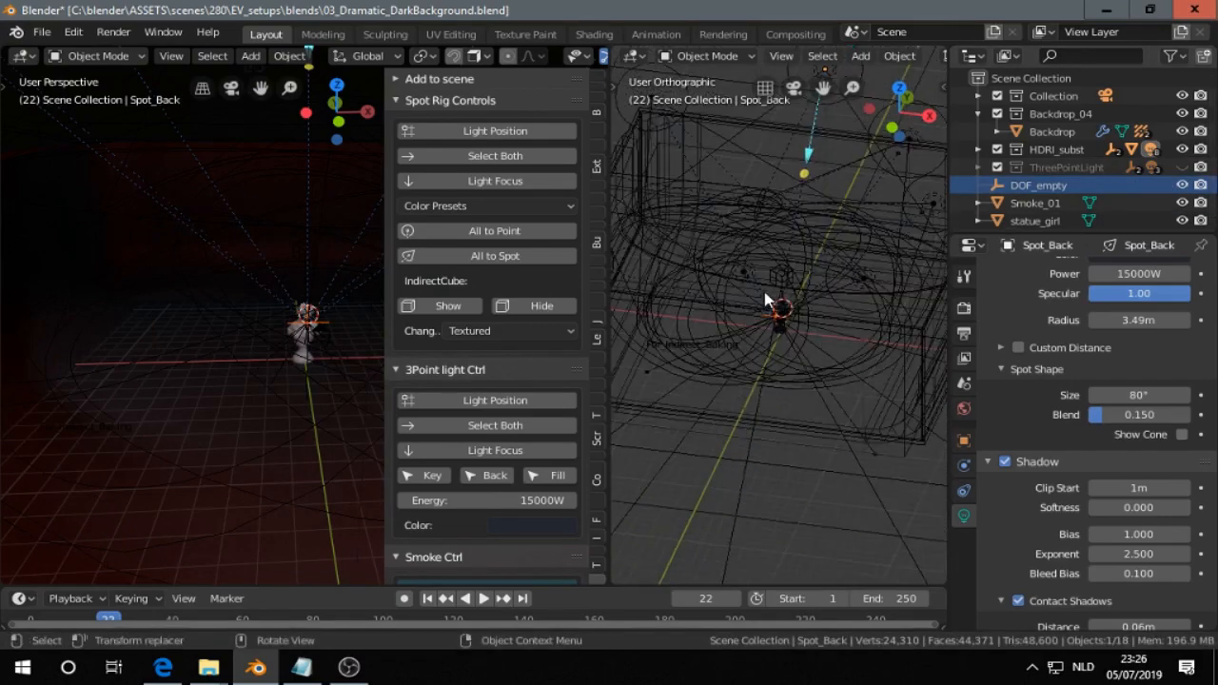
scroll(767, 299, "down", 5)
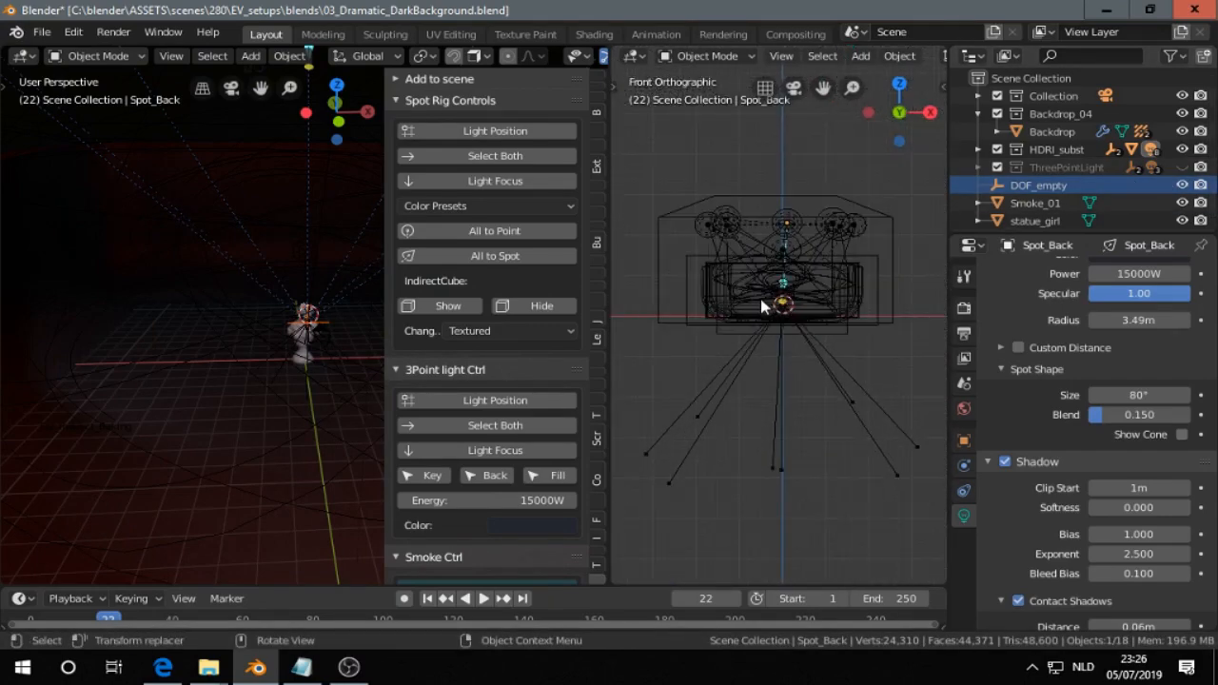
left_click(493, 231)
key("g")
key("z")
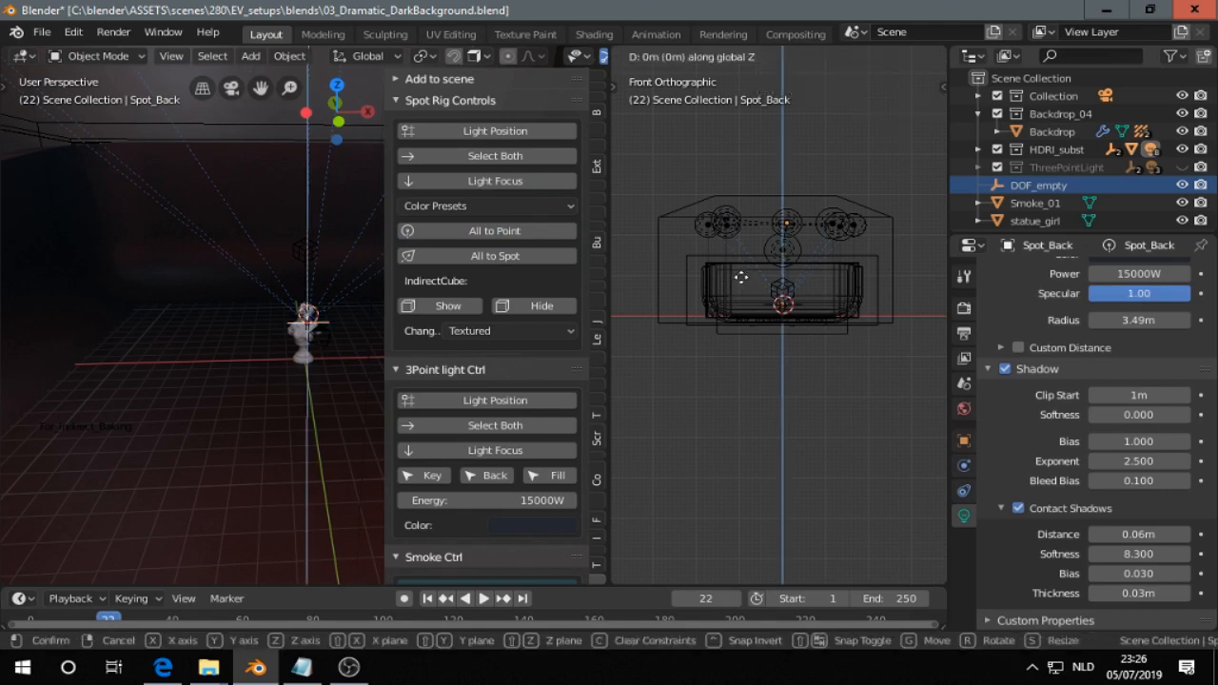
- Lower the spot rig's Light Position control and scale it down horizontally, leaving out the Z axis
left_click(514, 130)
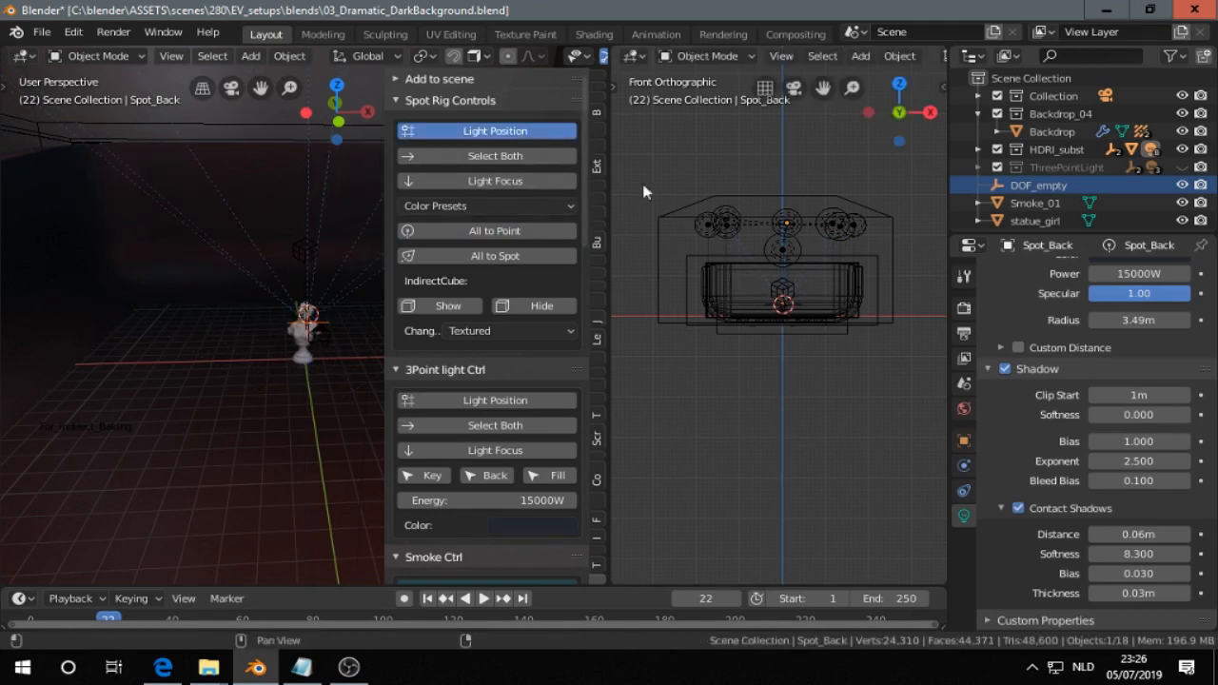
left_click(772, 328)
key("s")
key("shift+z")
key("shift+z")
left_click(790, 355)
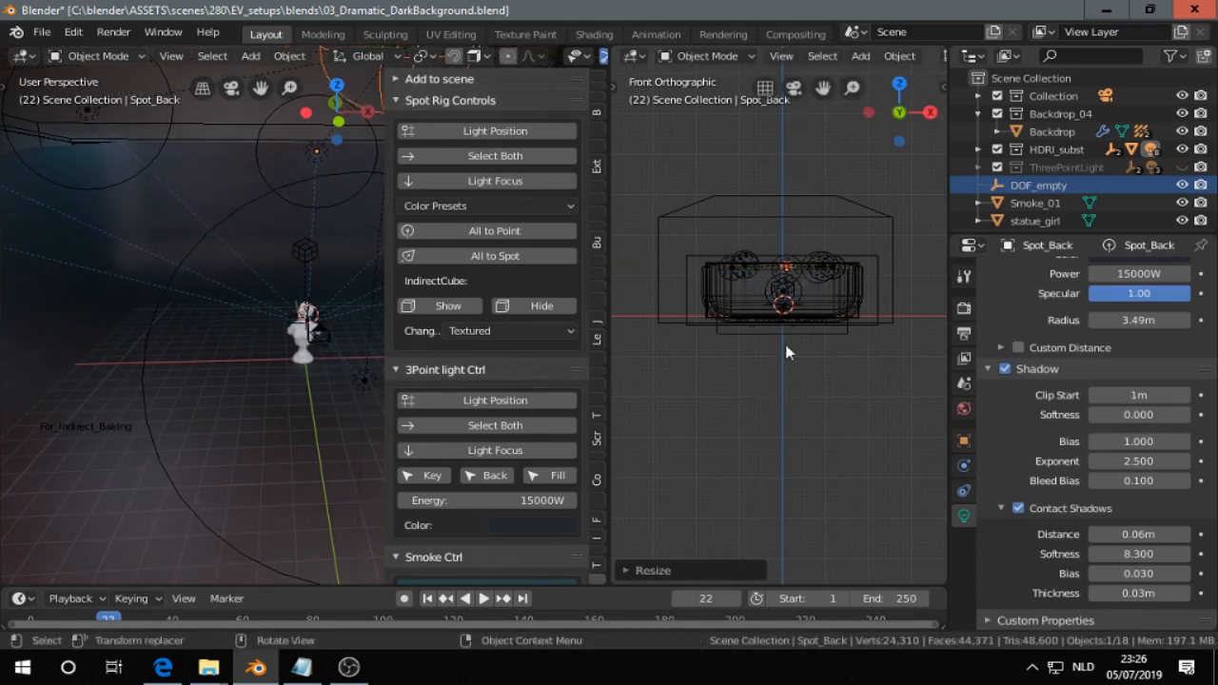
- Switch all spot rig lights to the spot type and select their Light Focus
left_click(504, 256)
middle_click_drag(670, 344, 704, 362)
left_click(484, 182)
scroll(325, 378, "up", 3)
middle_click_drag(325, 378, 203, 420)
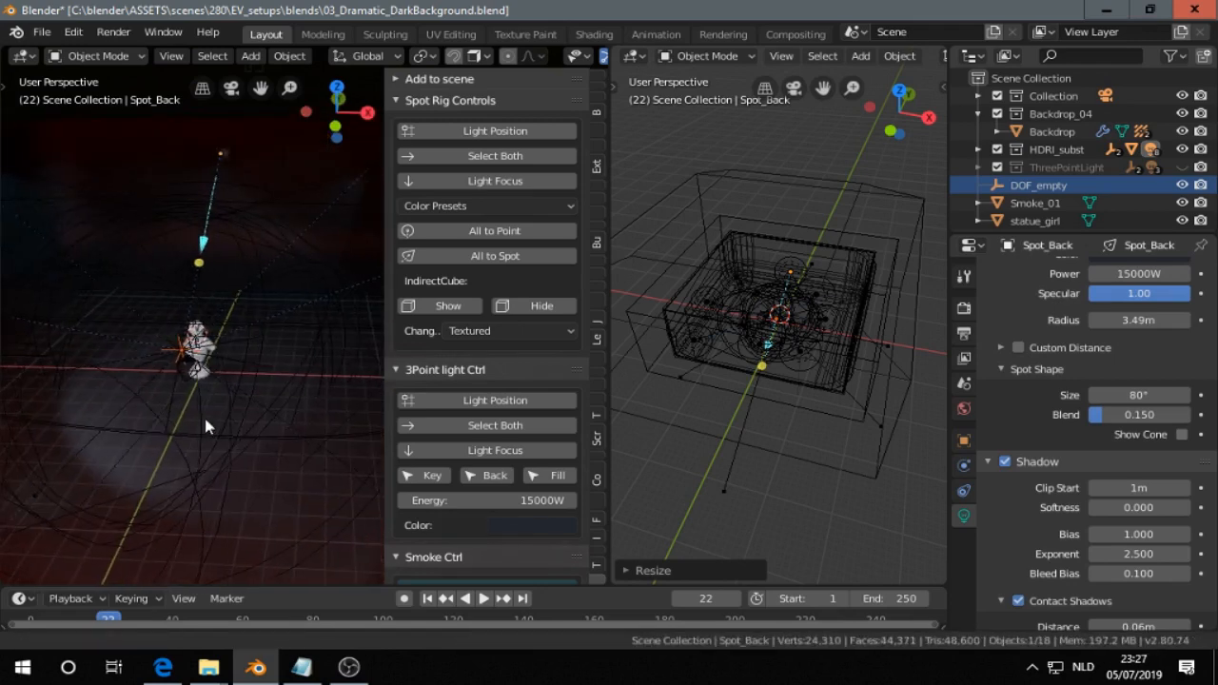
- Try shifting the Light Focus of the spot rig along global Y, and return to the camera view
key("g")
key("y")
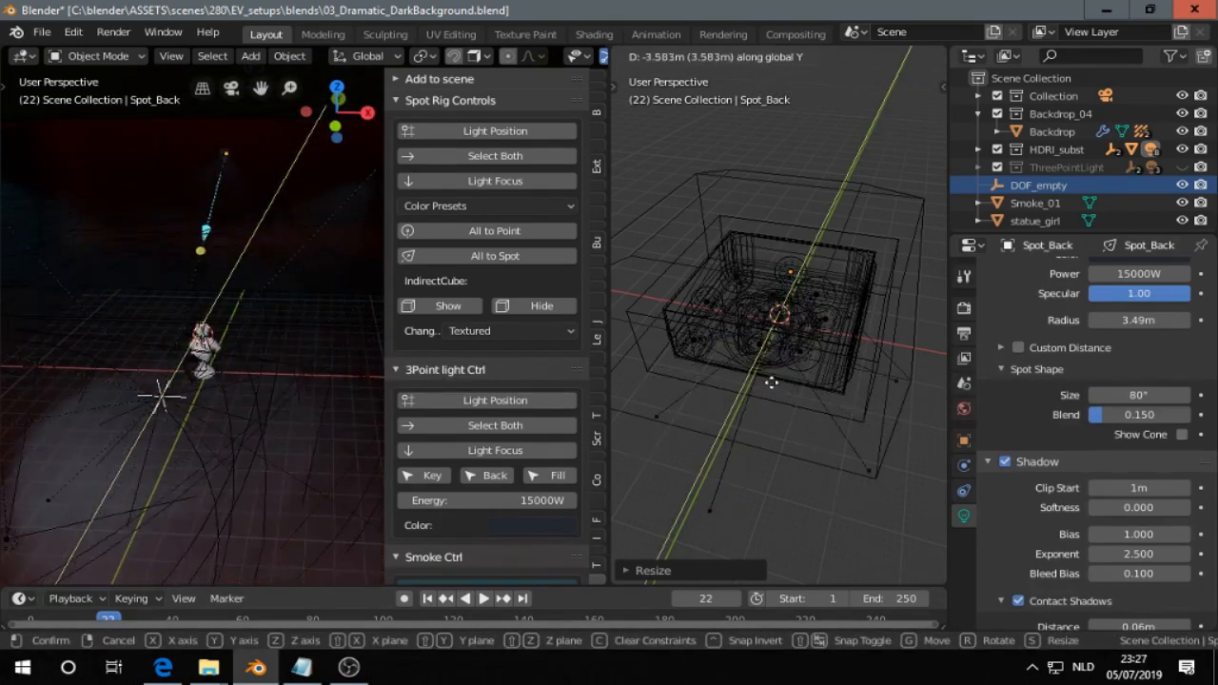
left_click(778, 381)
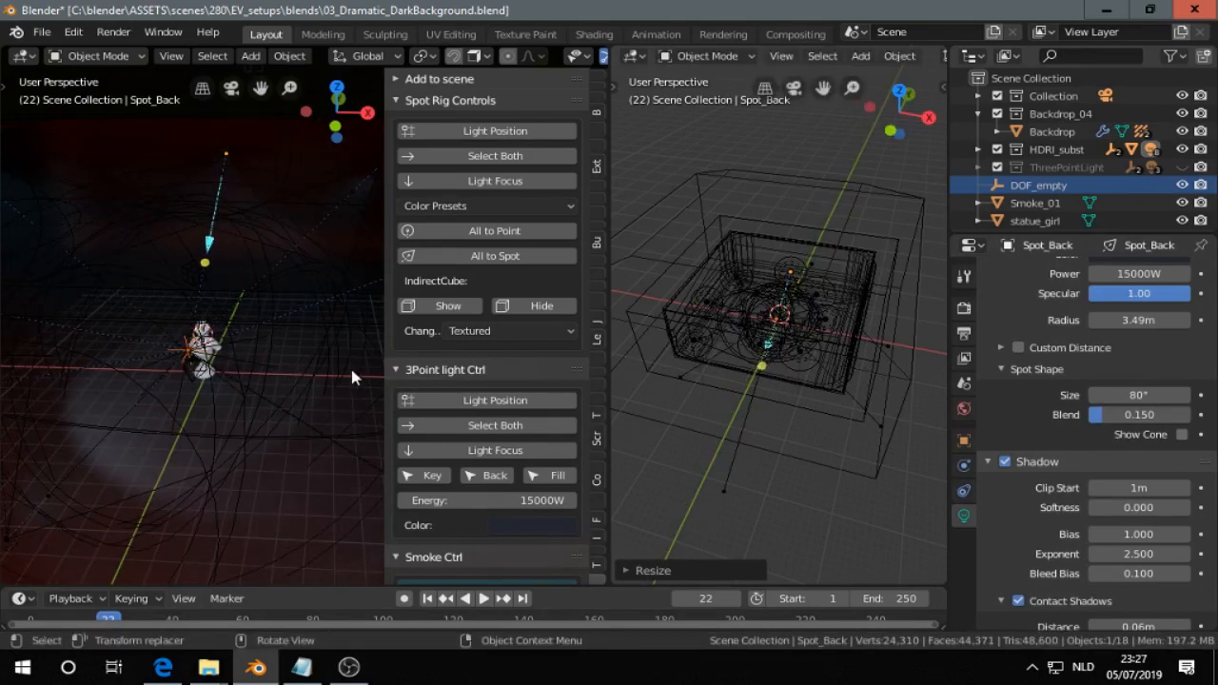
key("KP_0")
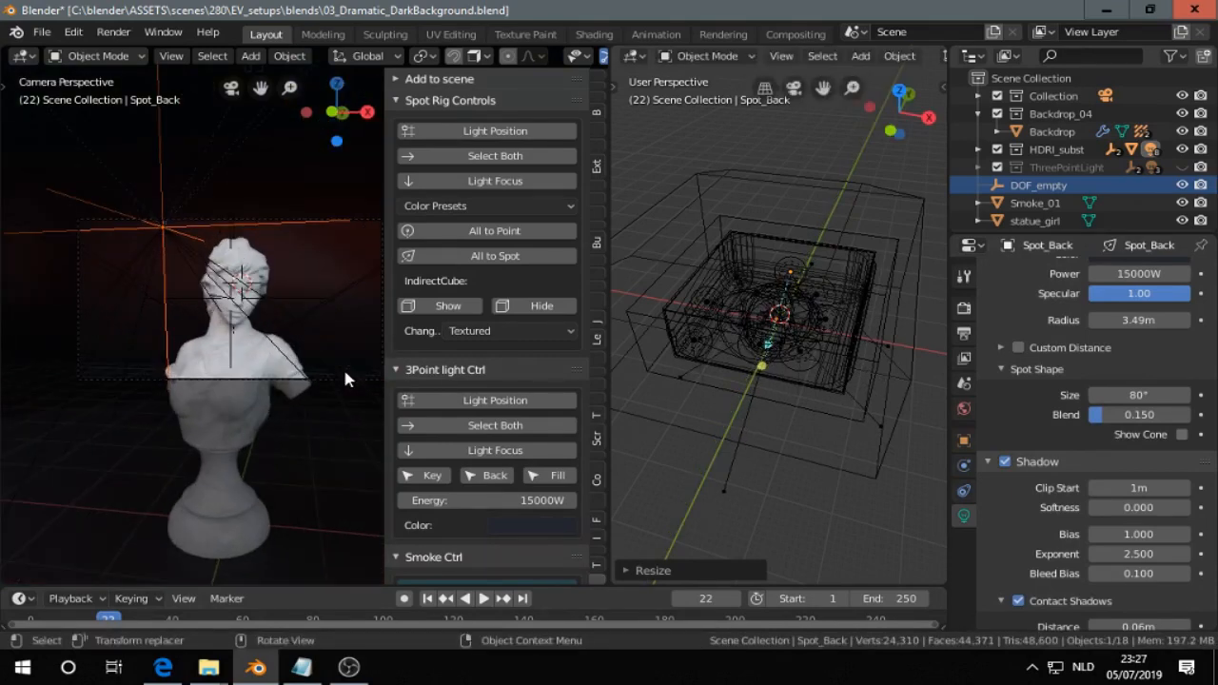
- Convert all spot rig lights to point lights and look over the rig's color presets
left_click(475, 229)
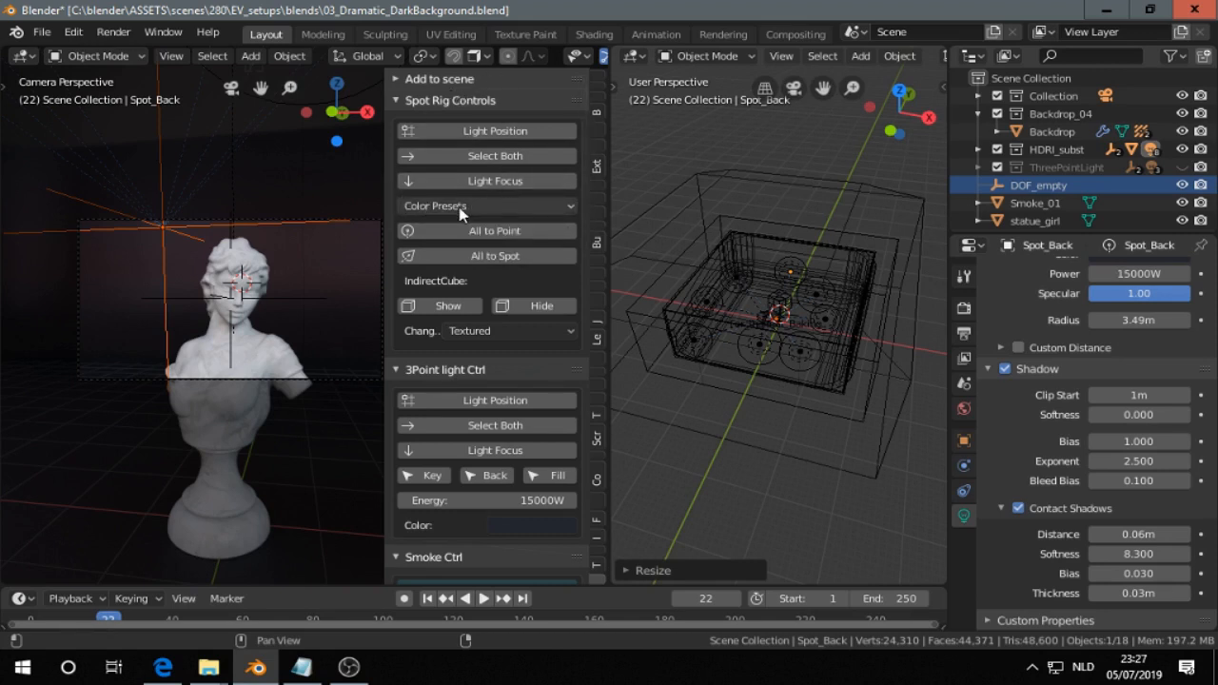
left_click(459, 208)
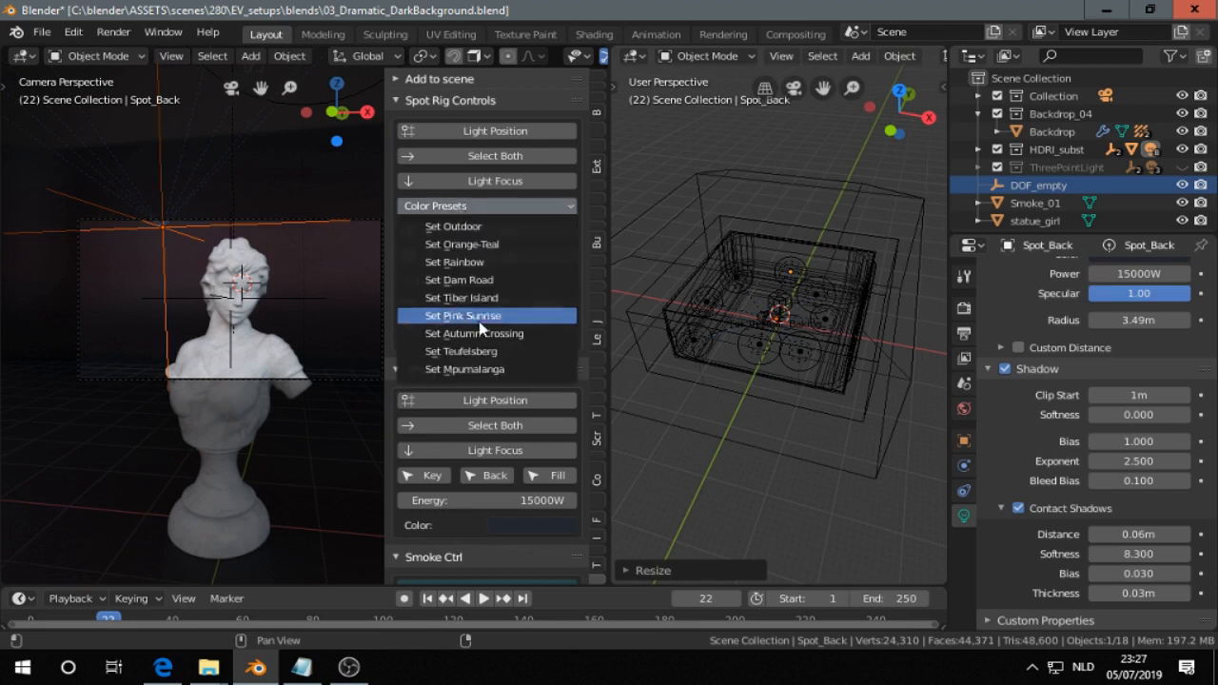
left_click(437, 204)
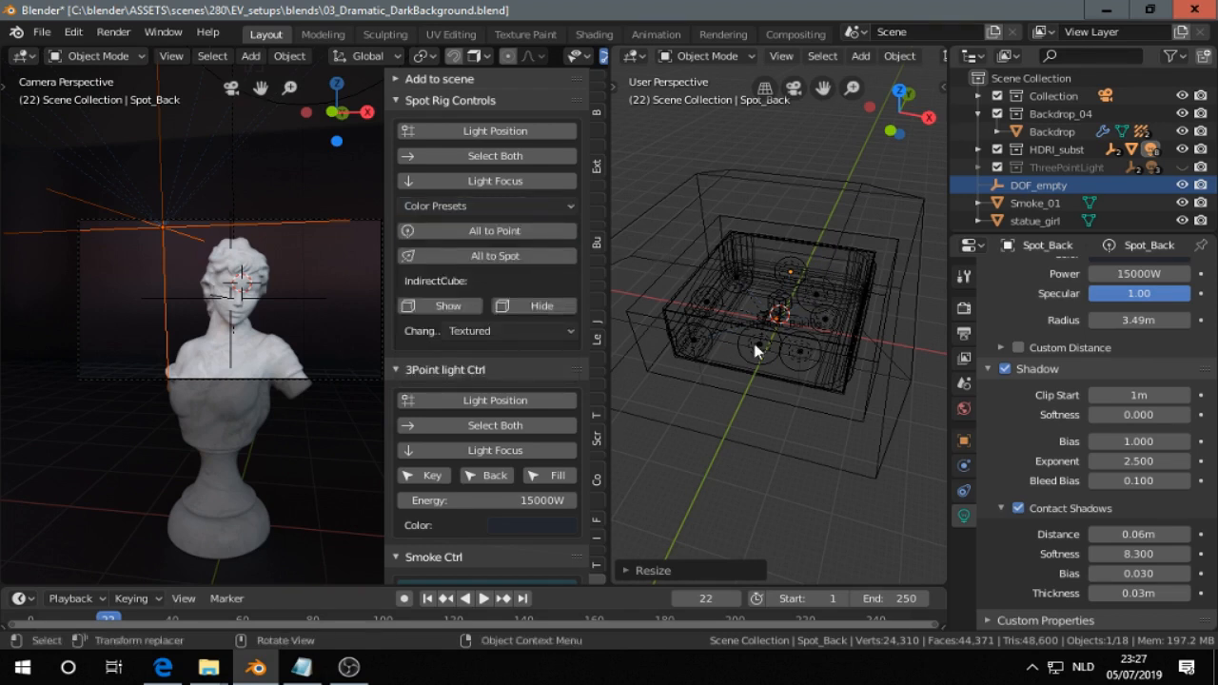
- Collapse the Spot Rig Controls, show the ThreePointLight collection and hide HDRI_subst
left_click(405, 99)
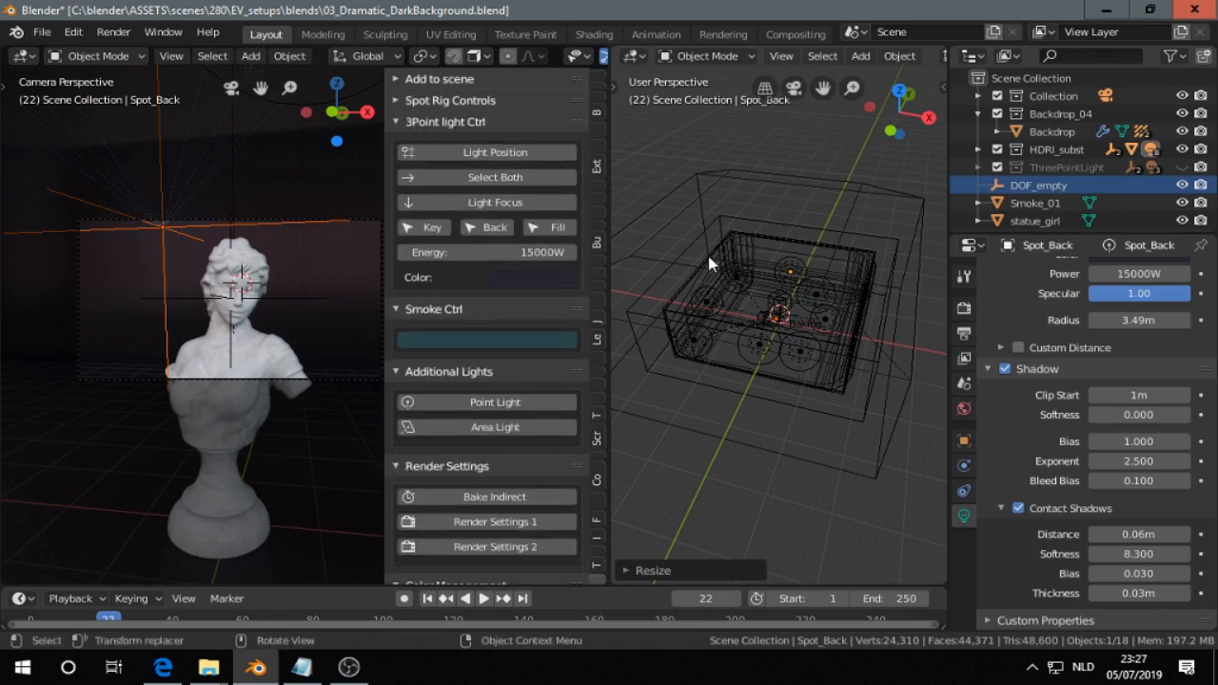
scroll(737, 310, "up", 8)
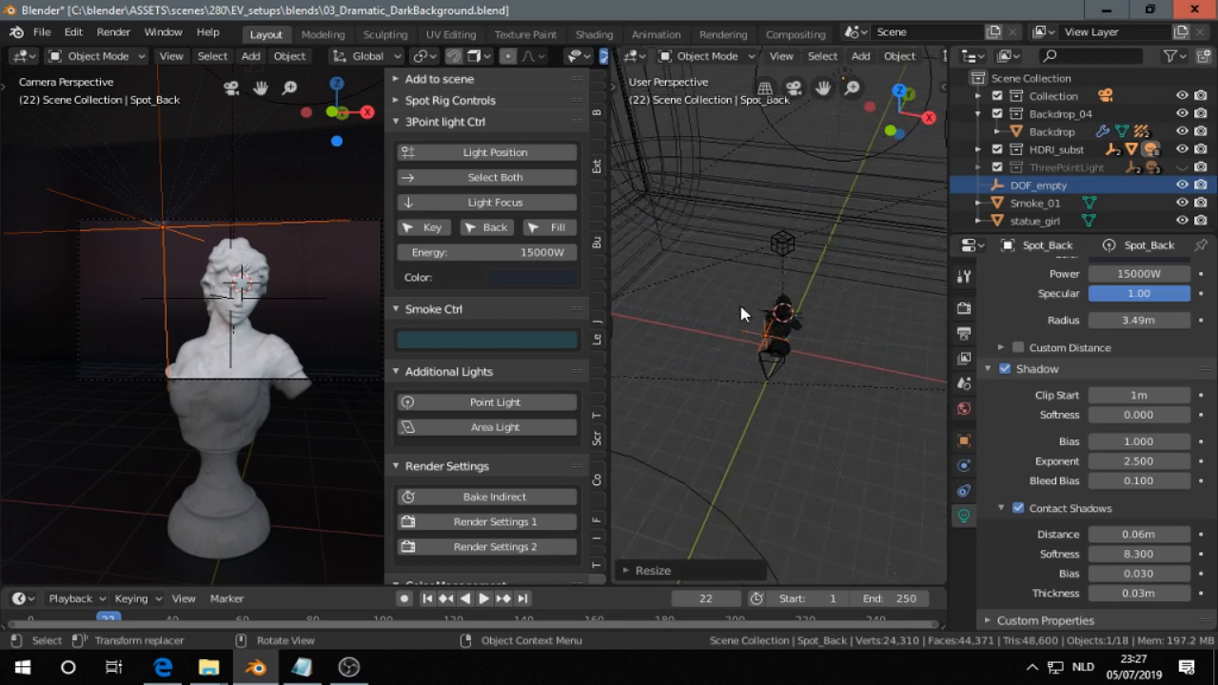
left_click(1182, 168)
left_click(1182, 149)
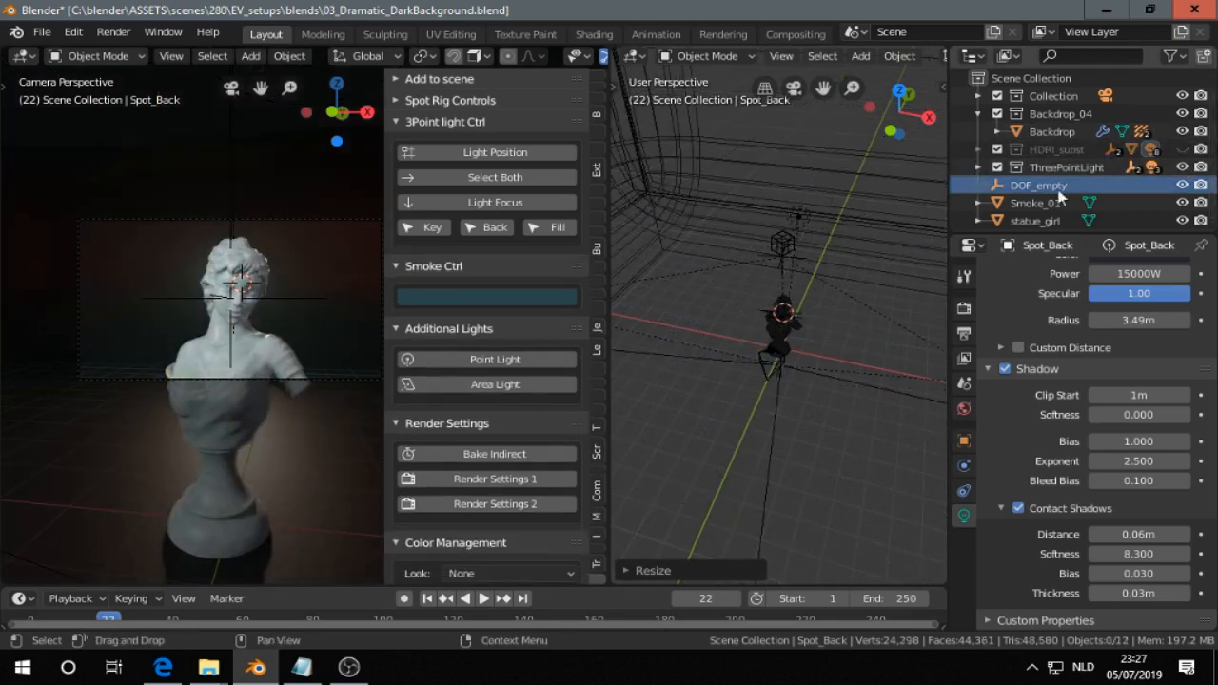
- Select the three-point rig's Light Position and try to raise it along the global Z axis
middle_click_drag(781, 317, 752, 310)
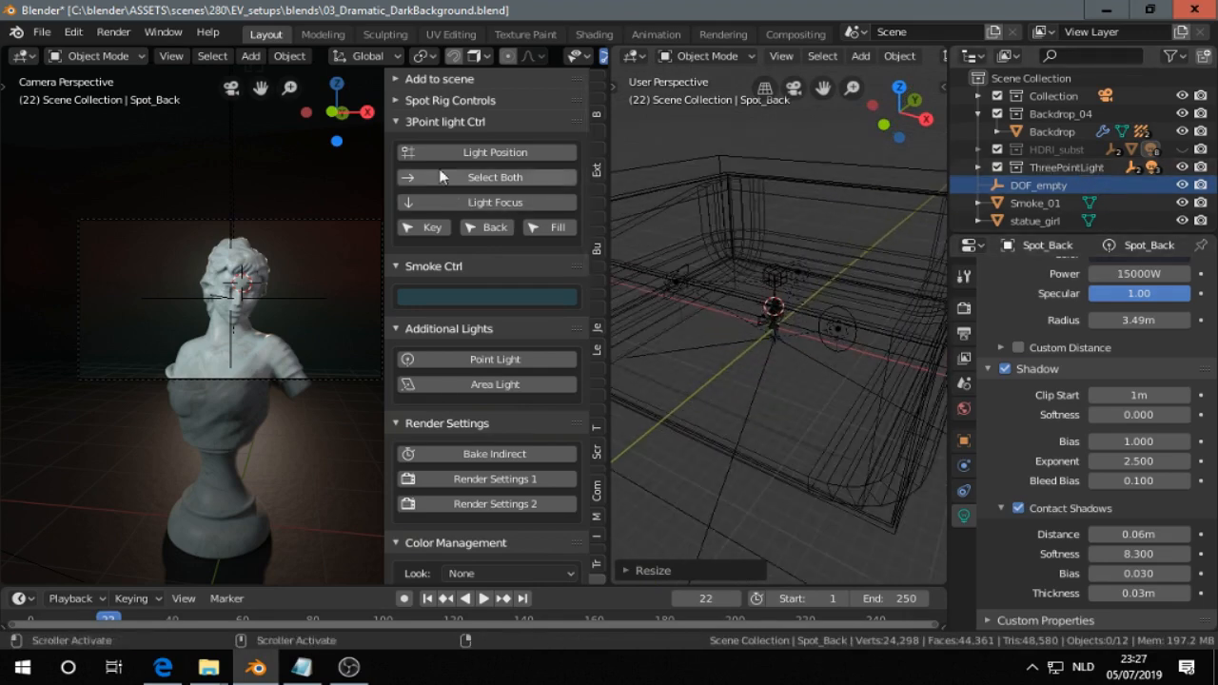
left_click(478, 154)
scroll(739, 317, "up", 2)
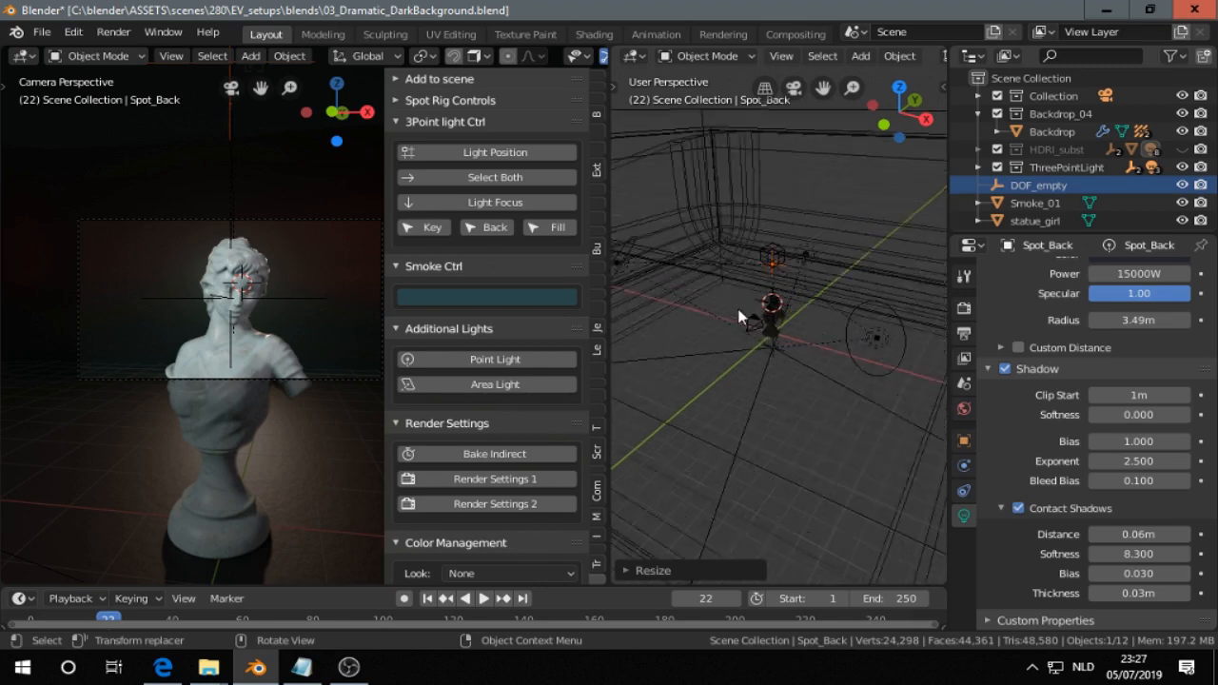
key("g")
key("z")
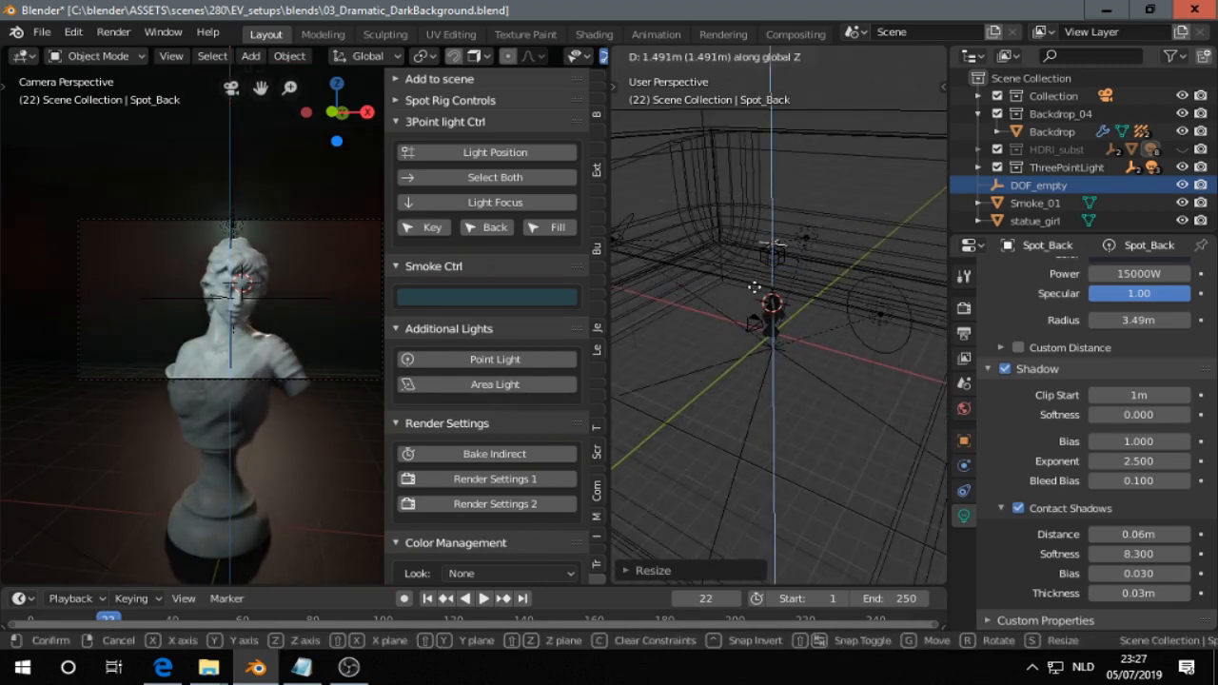
left_click(759, 291)
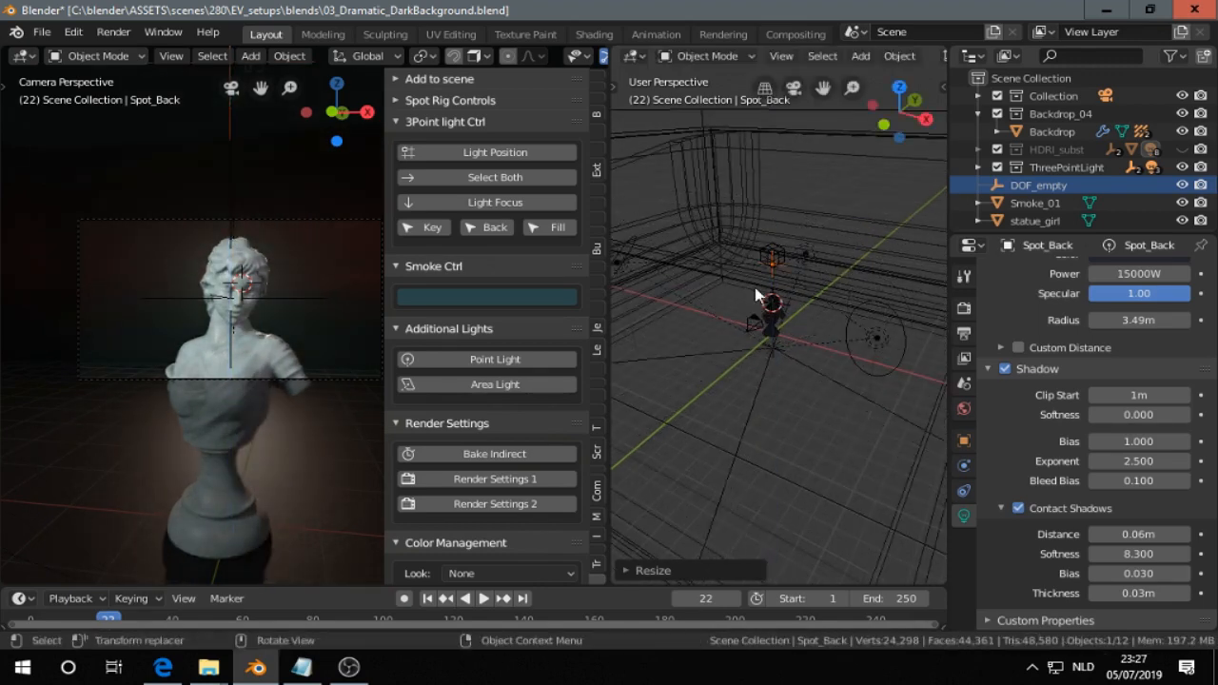
- Try shifting the three-point rig's Light Focus along the global Y axis
left_click(461, 202)
key("g")
key("y")
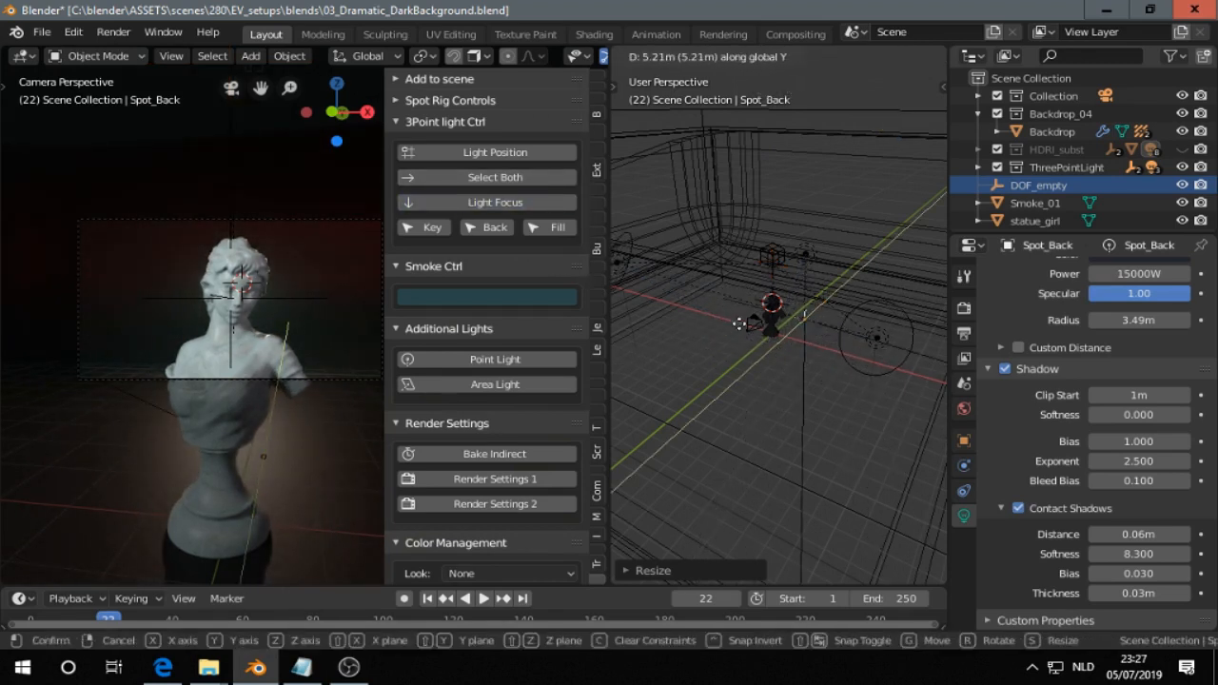
left_click(733, 339)
middle_click_drag(735, 339, 796, 384)
- Expand the Spot Rig Controls and unhide the HDRI_subst collection
left_click(409, 100)
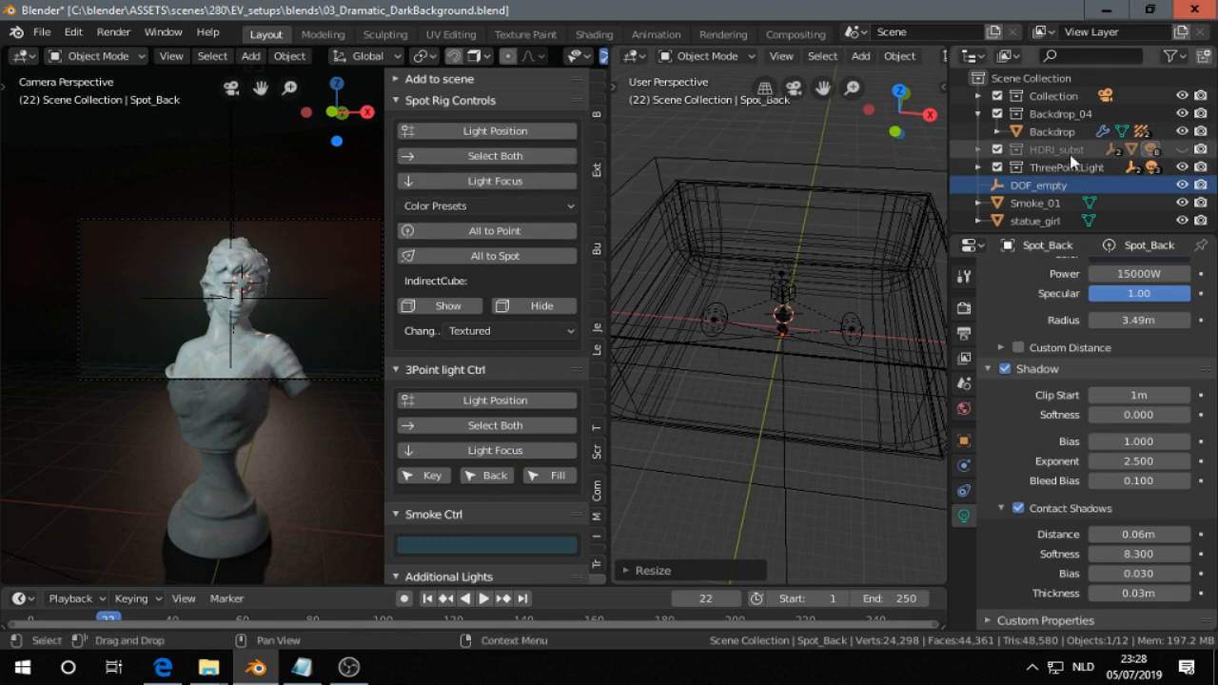
left_click(1181, 149)
middle_click_drag(857, 240, 808, 232)
scroll(789, 206, "down", 2)
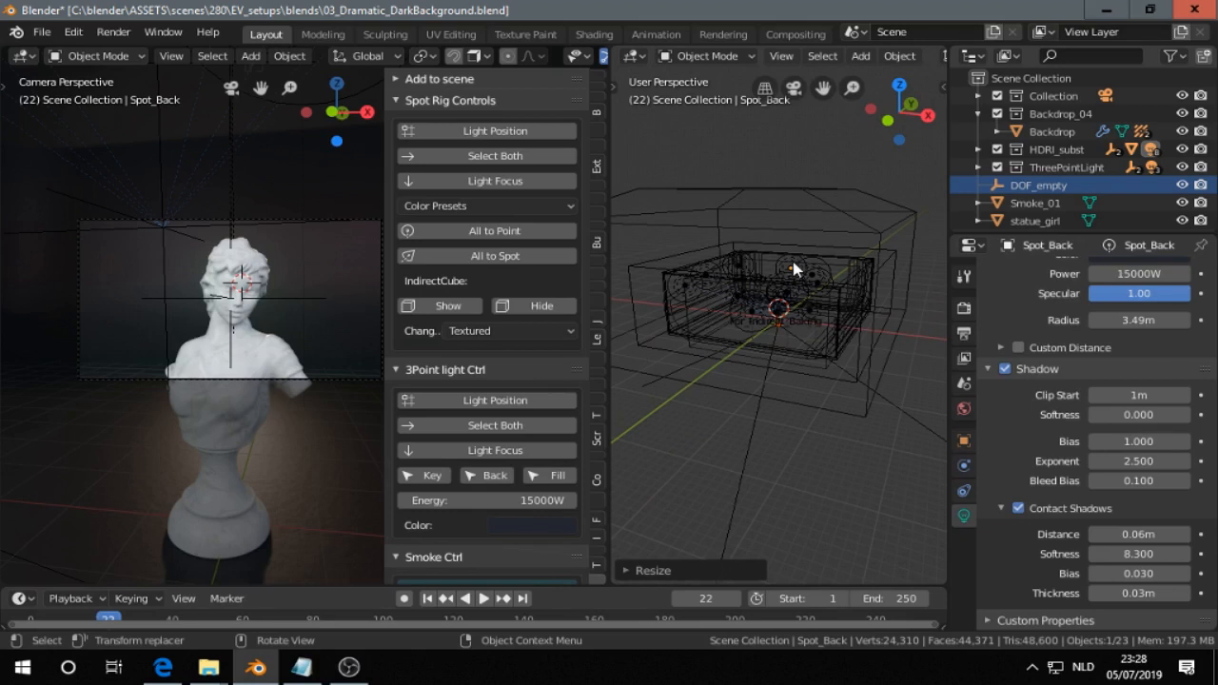
key("g")
key("z")
right_click(798, 249)
- Select the spot rig's Light Position and raise it about 8.3 m along the global Z axis
left_click(529, 130)
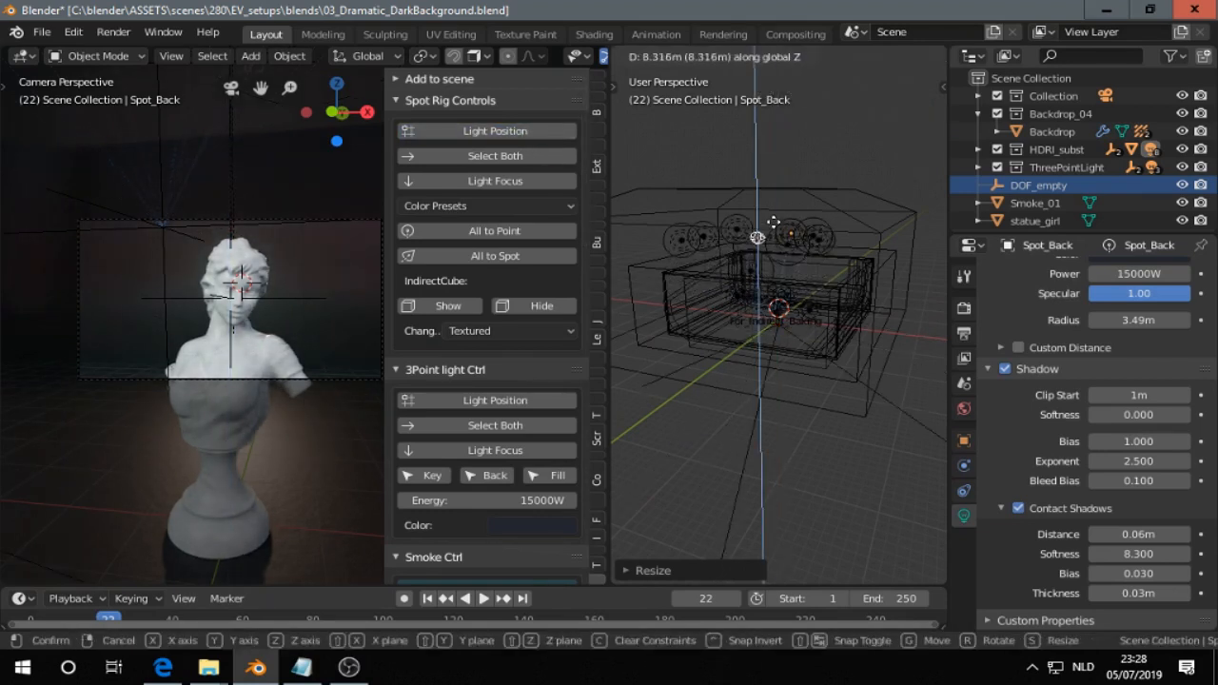
left_click(774, 221)
middle_click_drag(751, 246, 770, 255)
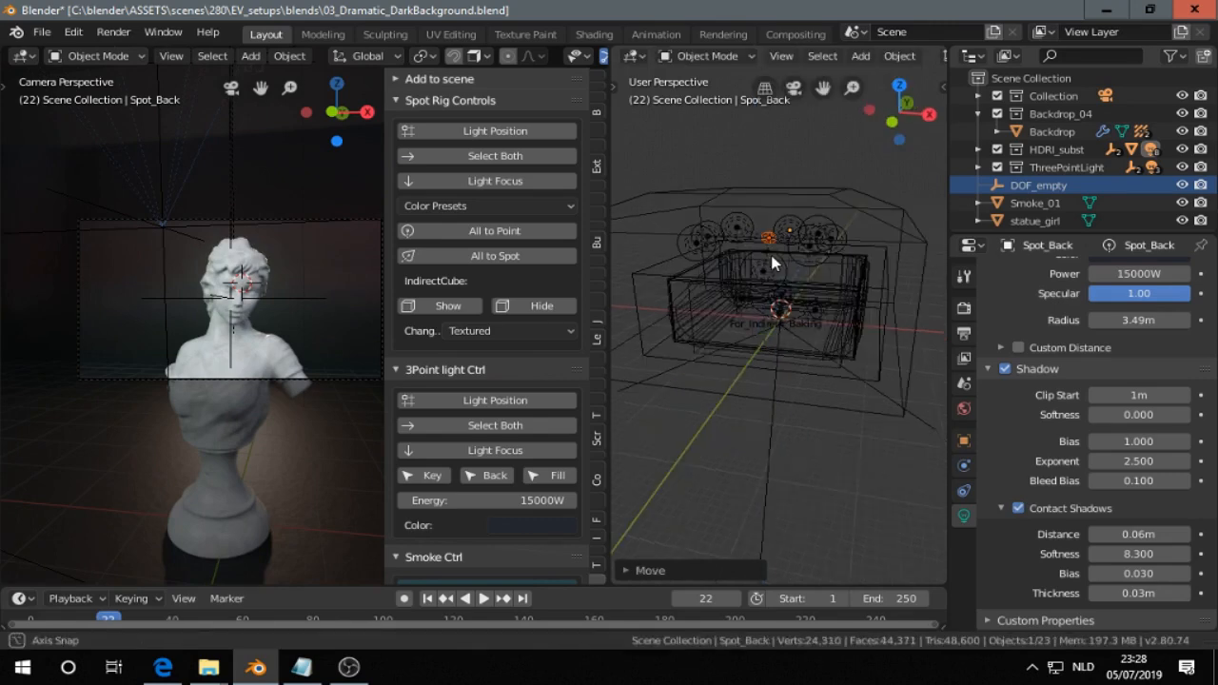
- Select the For_Indirect_Baking cube around the backdrop and look over the IndirectCube display type options
left_click(836, 197)
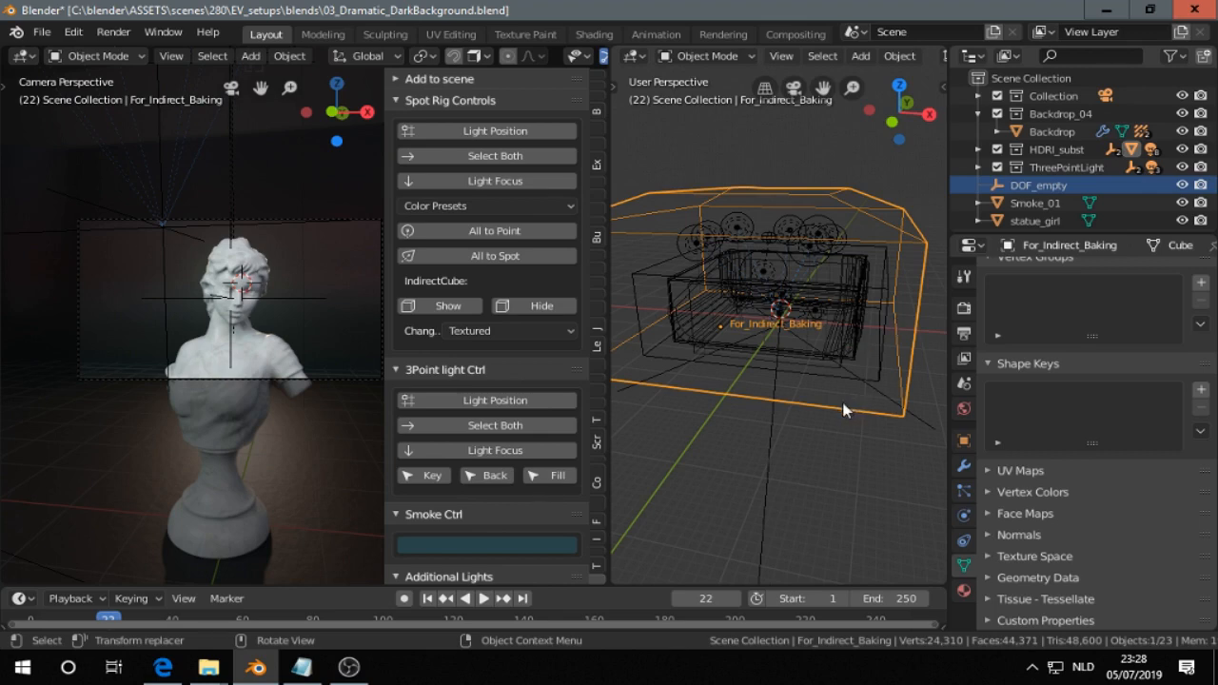
scroll(796, 335, "up", 2)
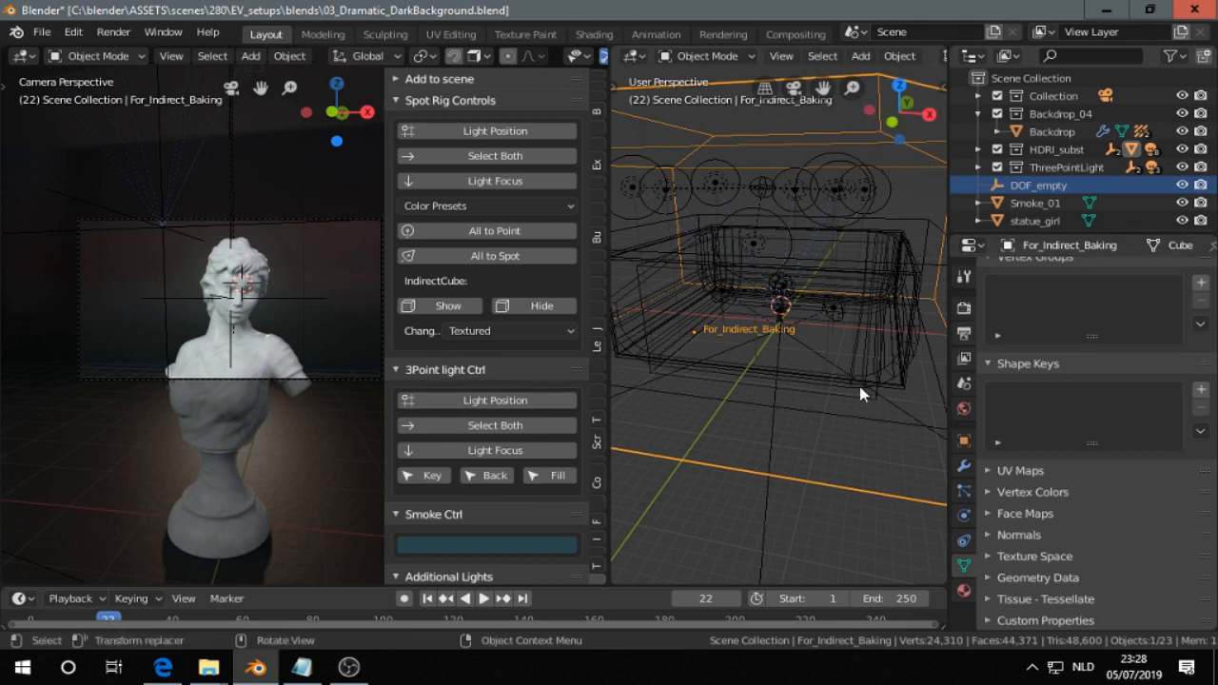
scroll(861, 388, "down", 1)
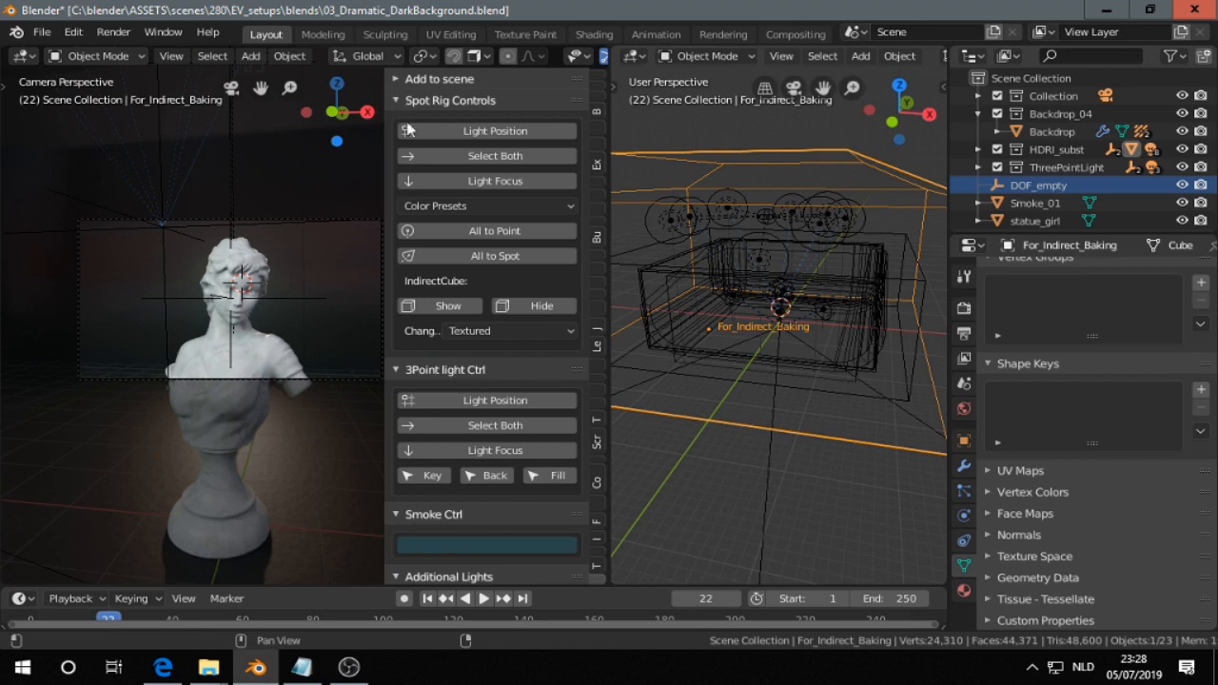
left_click(470, 330)
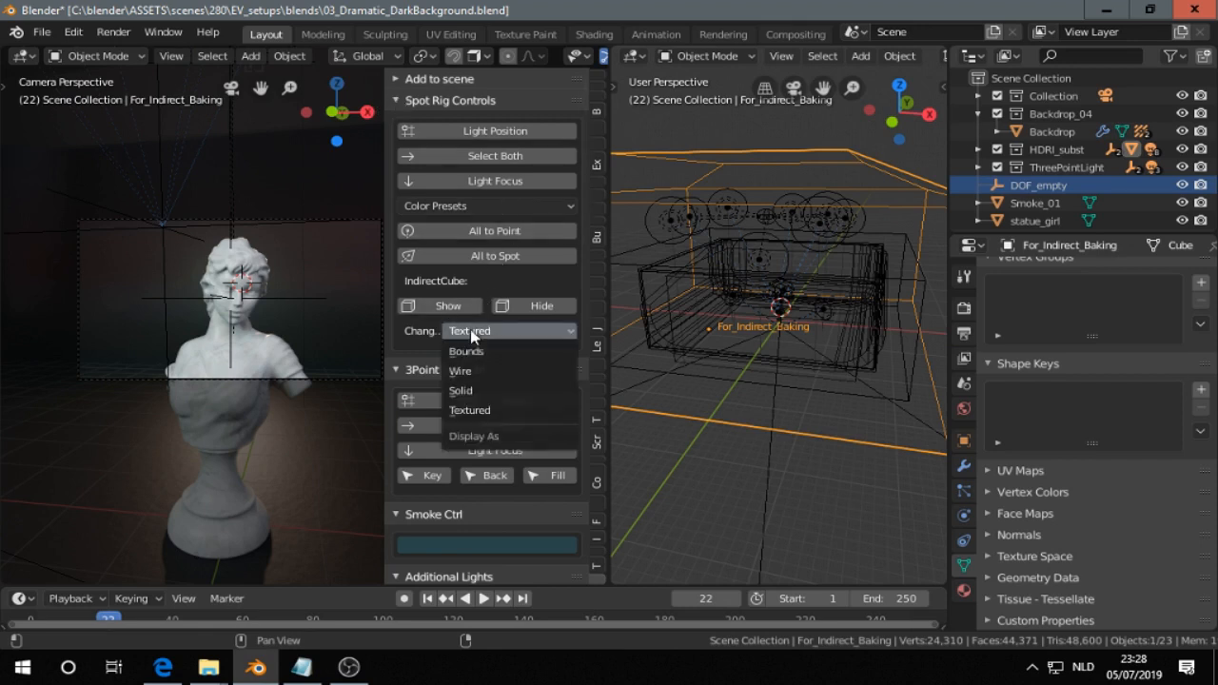
- Switch the wireframe viewport to LookDev shading so the For_Indirect_Baking cube is drawn with its material
scroll(896, 60, "down", 3)
scroll(899, 61, "down", 5)
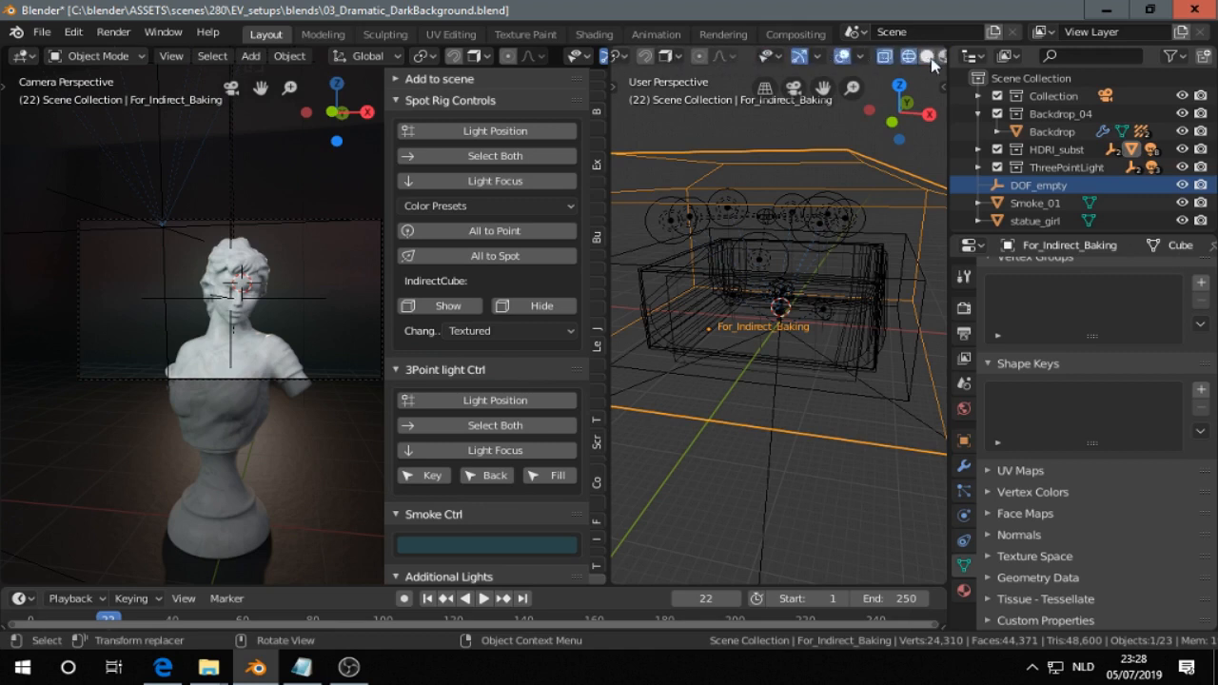
scroll(916, 61, "down", 3)
left_click(895, 55)
middle_click_drag(831, 263, 759, 320)
scroll(758, 320, "up", 1)
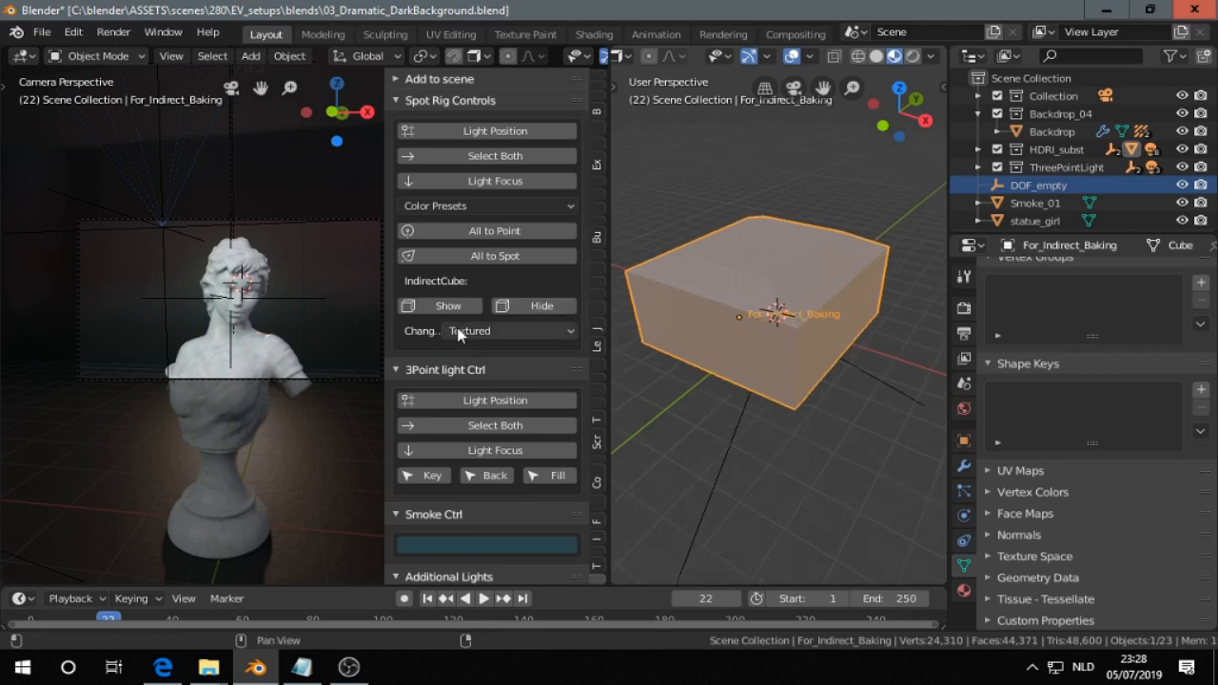
- Darken the Base Color of the IndirectBaking.001 material to RGB 0.052, 0.044, 0.043
left_click(964, 589)
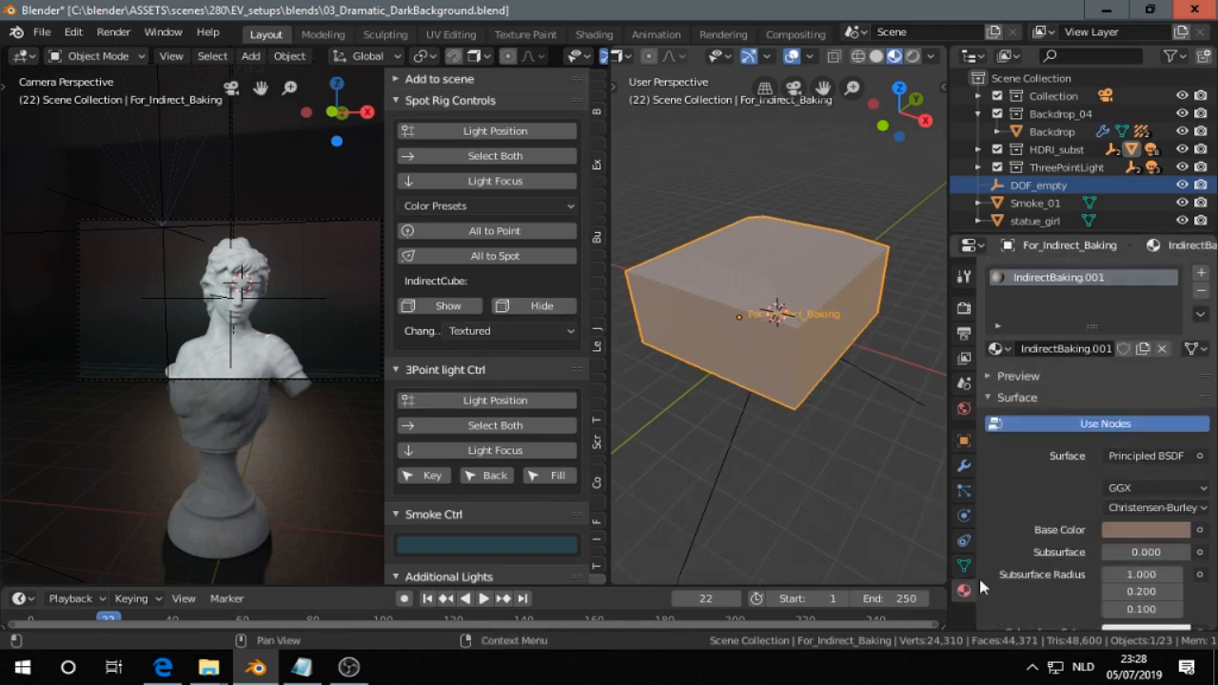
left_click(1128, 530)
mouse_move(1109, 355)
left_mouse_down()
mouse_move(1082, 373)
mouse_move(1090, 345)
left_mouse_up()
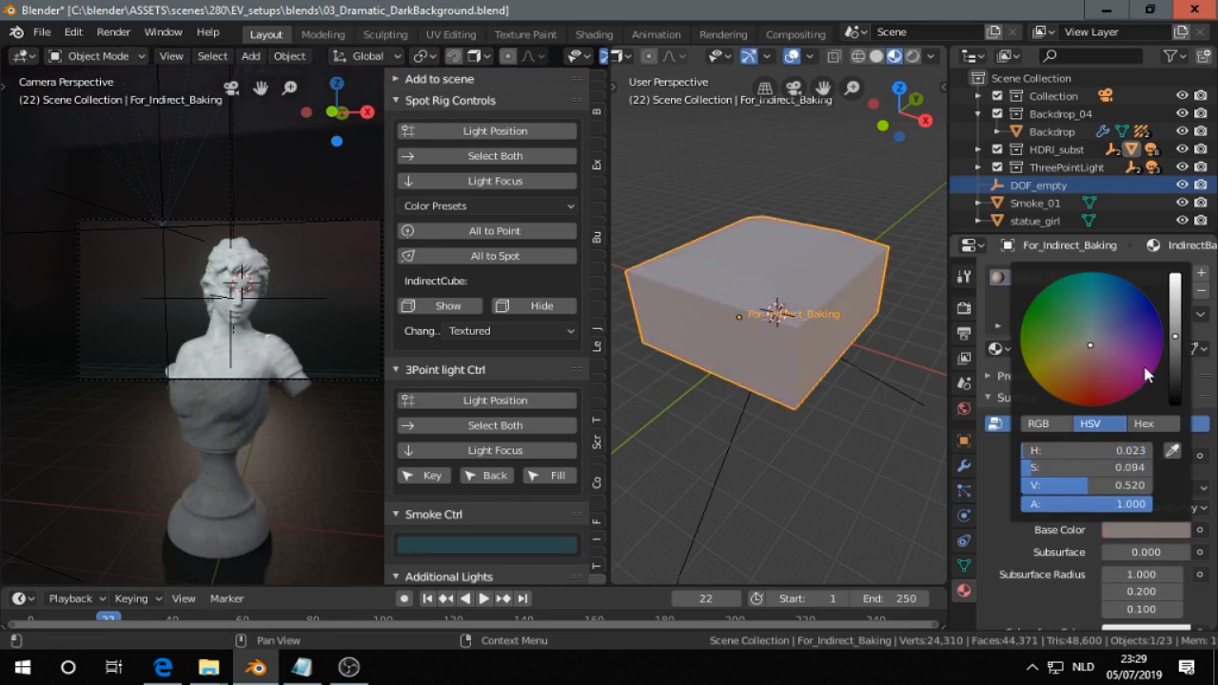
left_click_drag(1178, 339, 1175, 363)
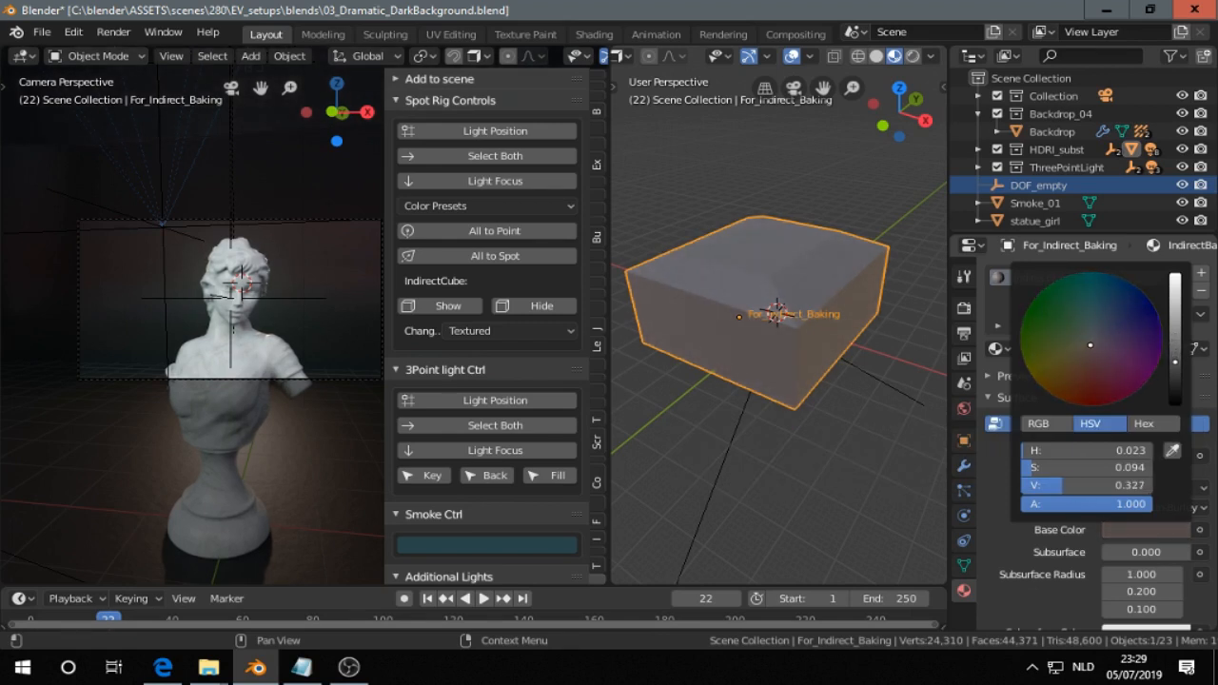
left_click(1047, 424)
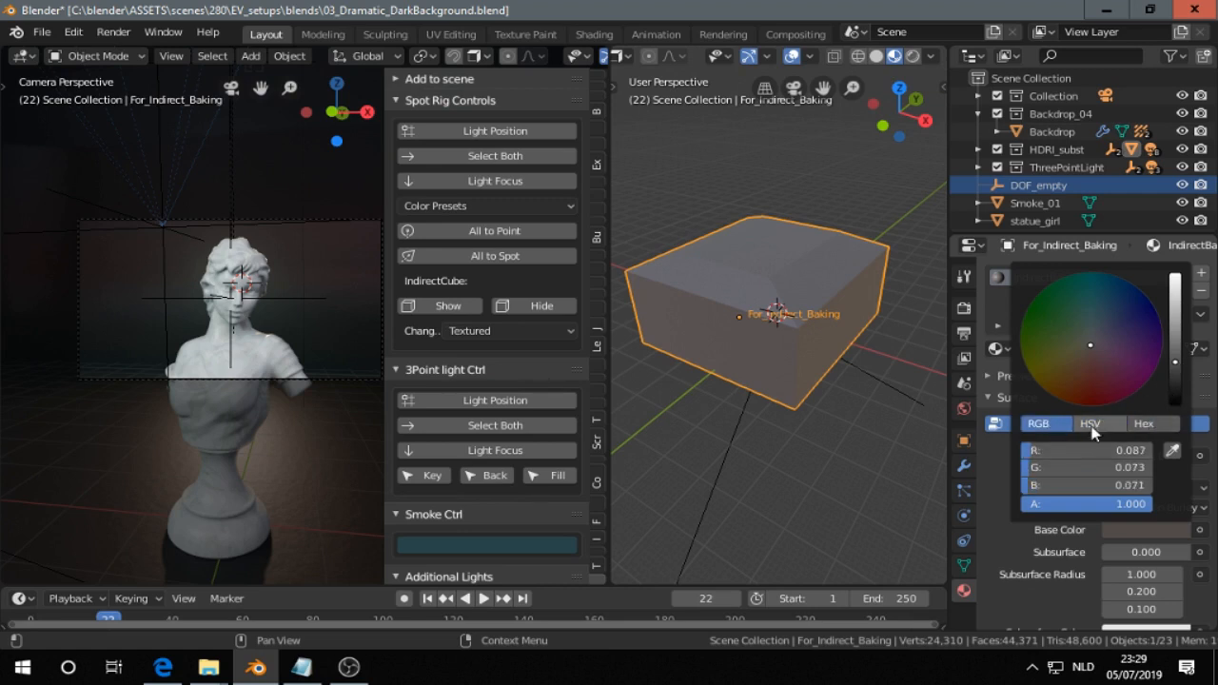
left_click(1093, 425)
left_click_drag(1082, 485, 1023, 485)
left_click(1043, 426)
left_click_drag(1170, 396, 1175, 370)
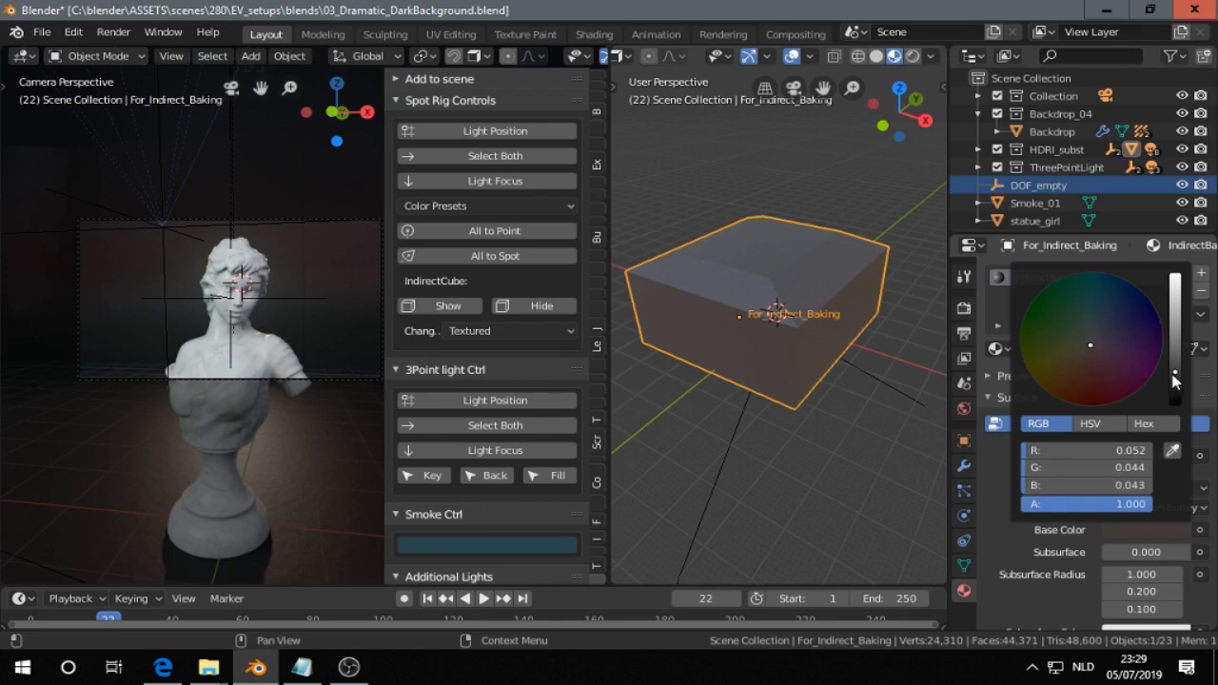
scroll(865, 326, "up", 6)
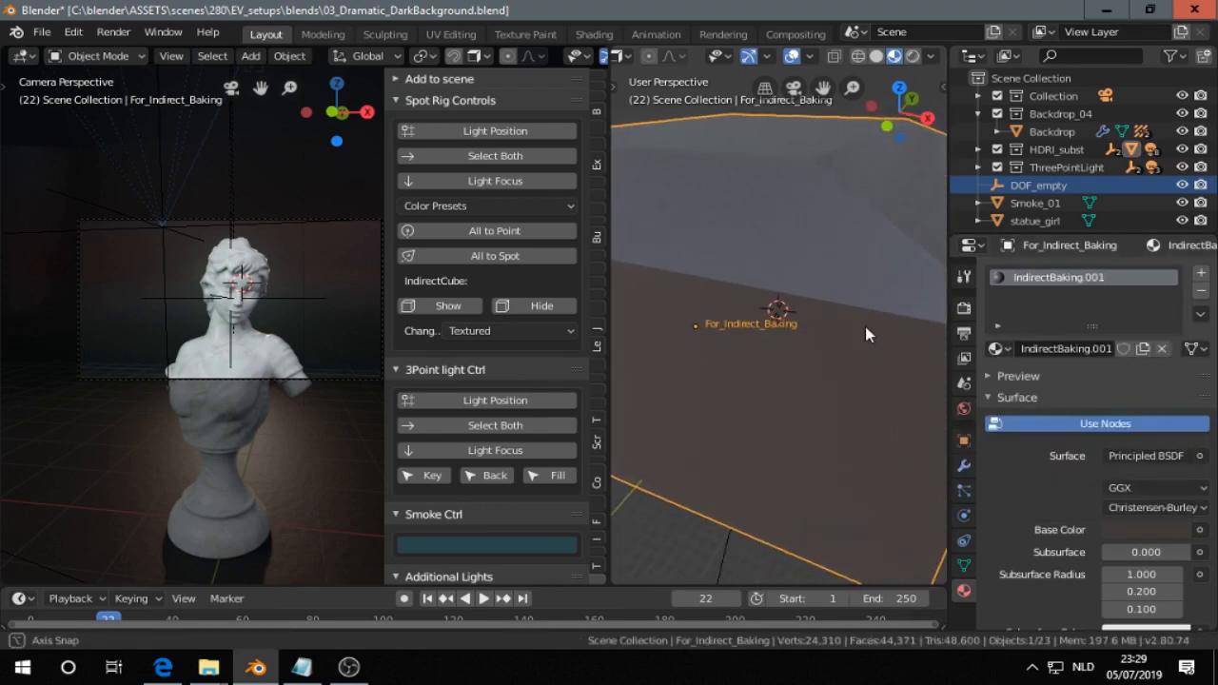
scroll(864, 333, "up", 4)
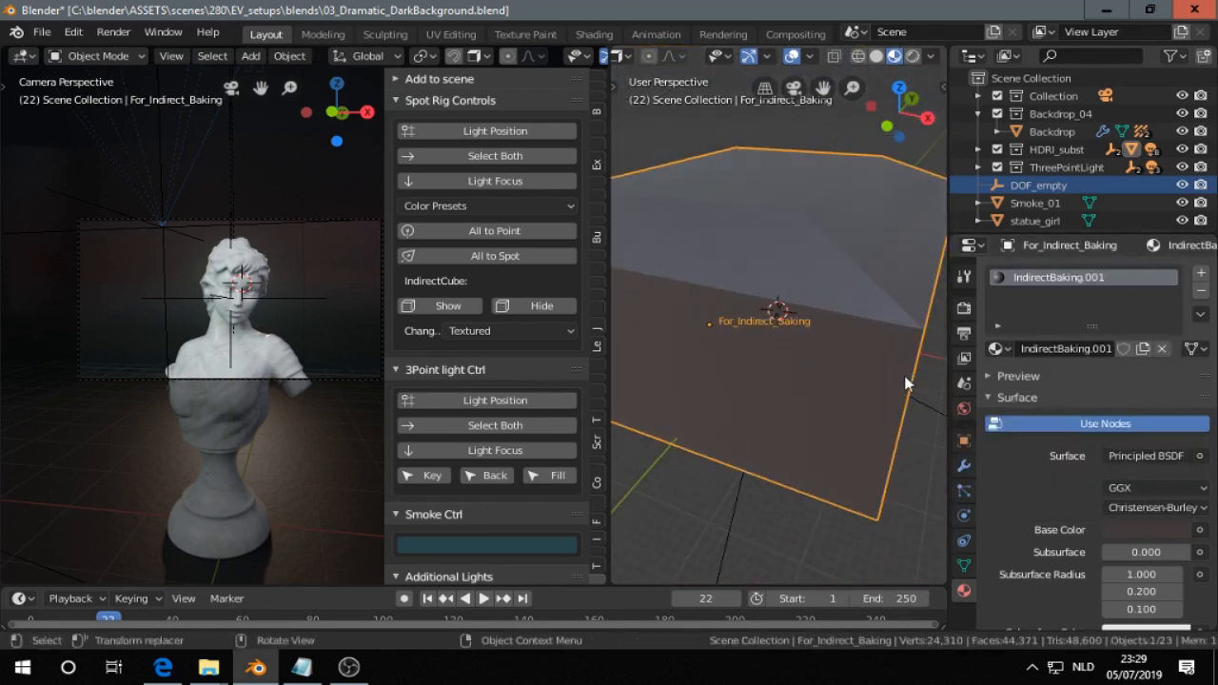
middle_click_drag(892, 376, 875, 381)
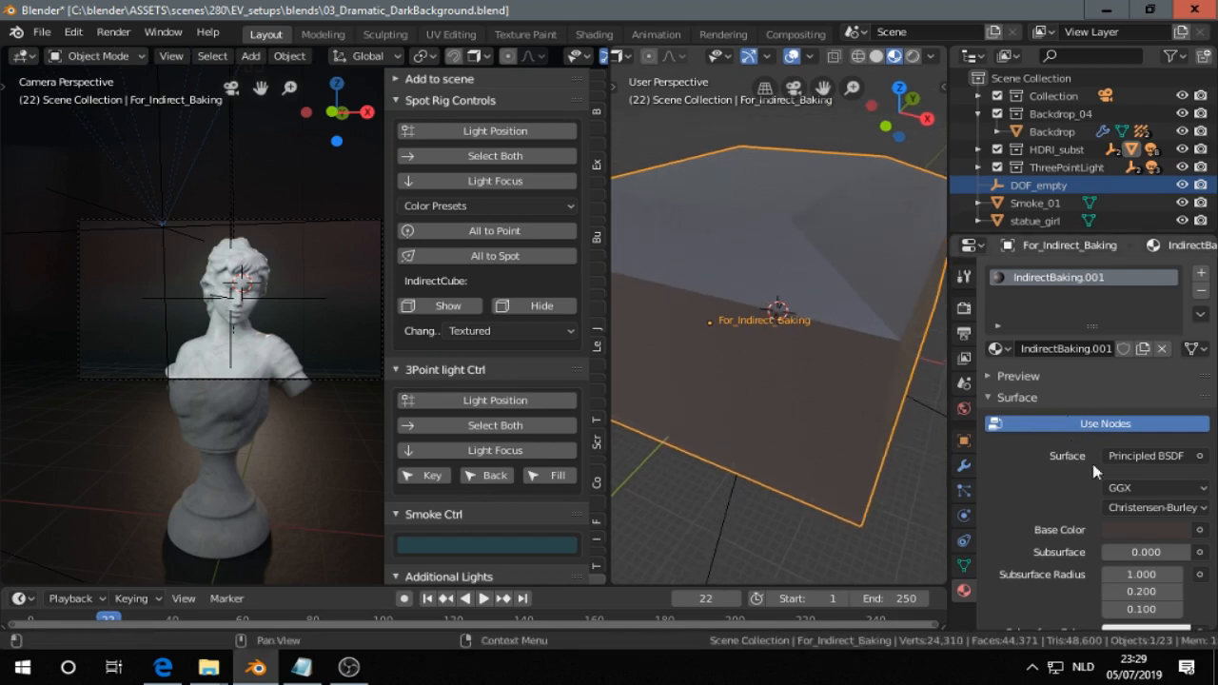
- Change the IndirectBaking.001 Base Color to a brighter blue with RGB 0.107, 0.235, 0.288
left_click(1145, 530)
left_click_drag(1090, 354, 1091, 361)
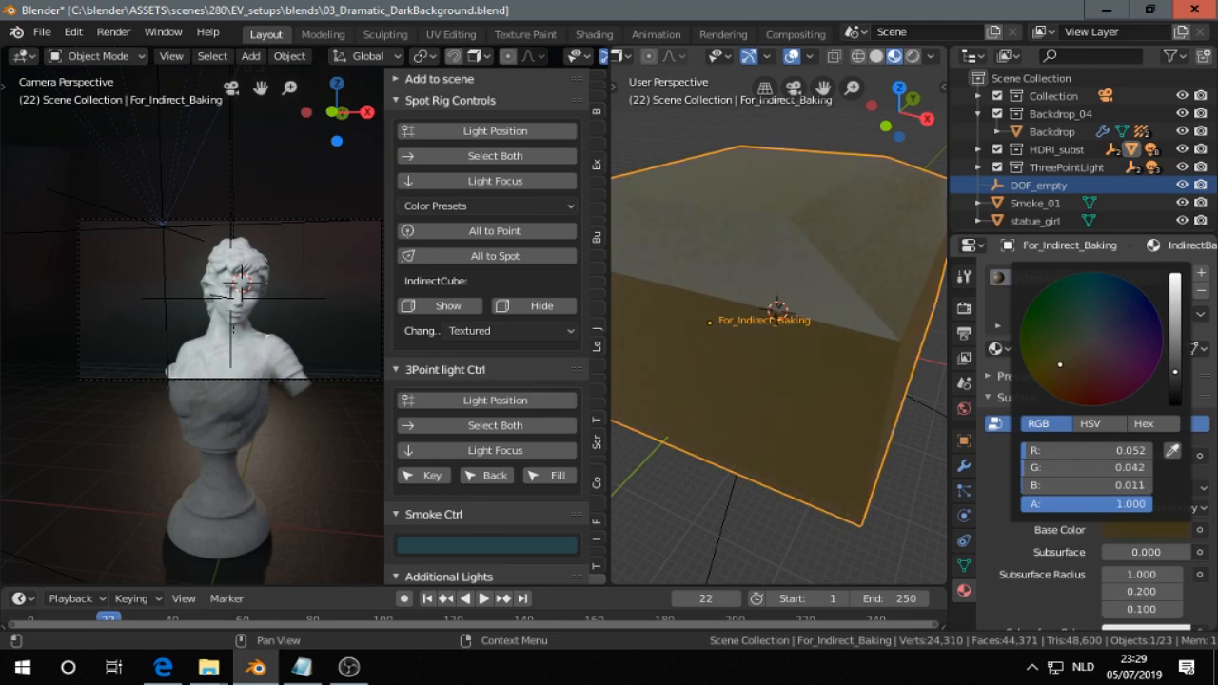
left_click_drag(1060, 364, 1098, 314)
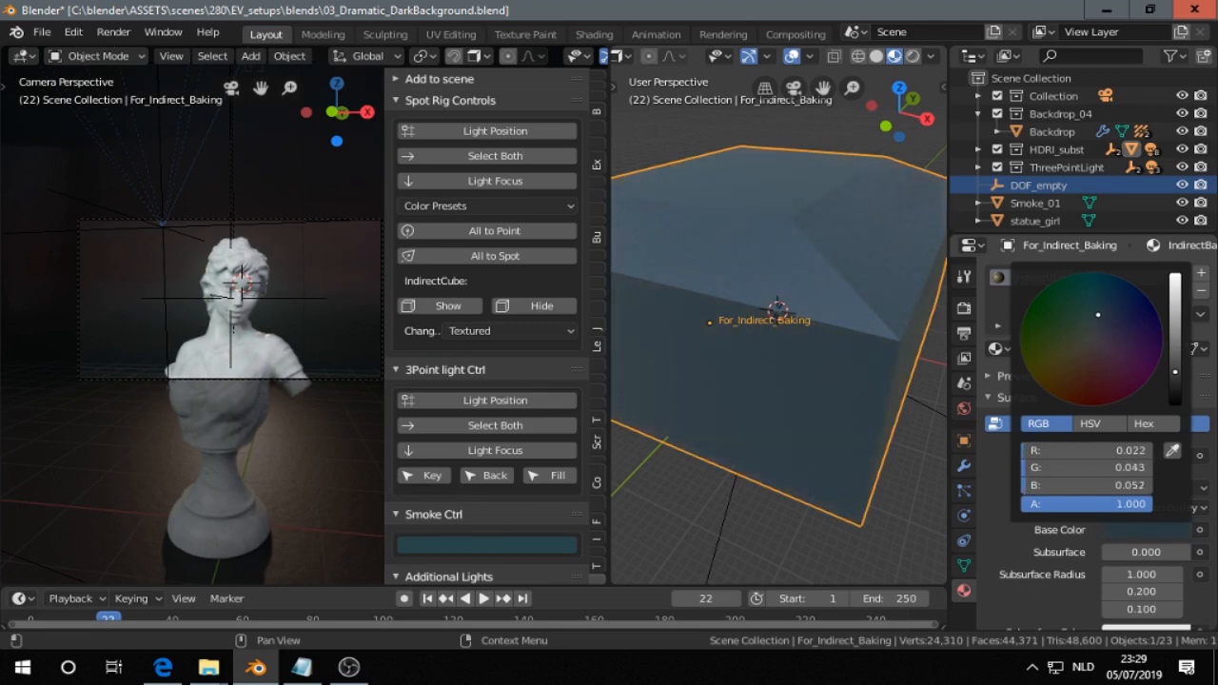
left_click_drag(1175, 368, 1175, 329)
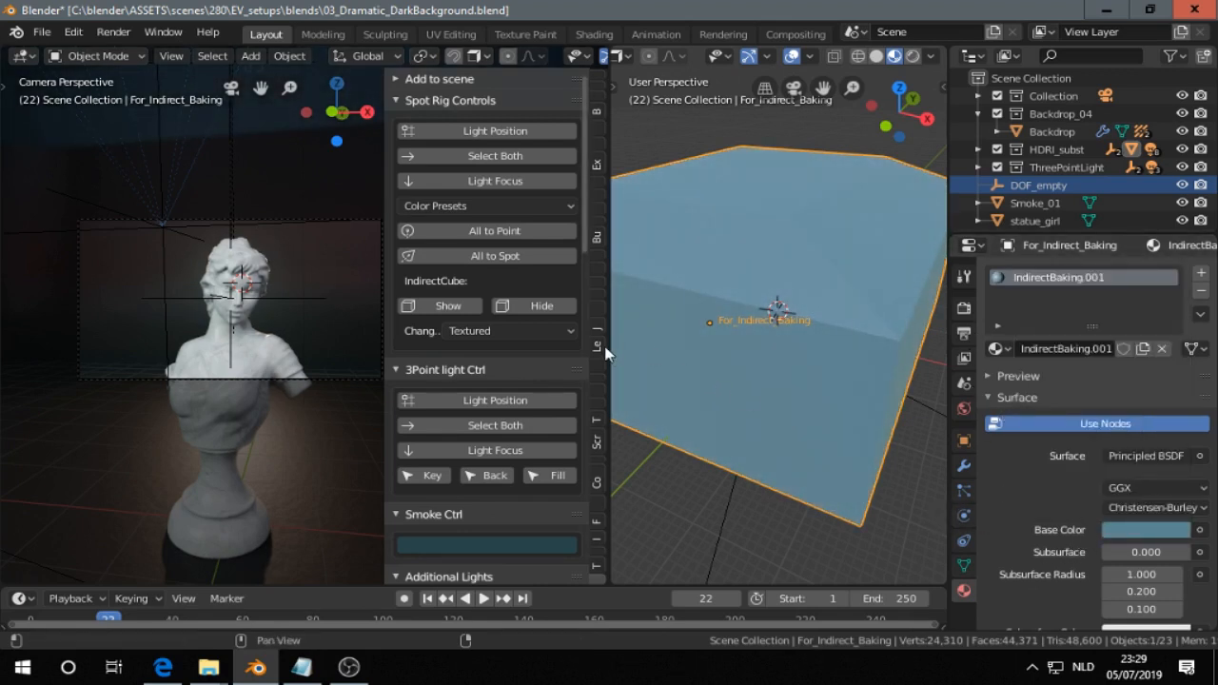
- Bake the indirect lighting with the blue cube and inspect the bust up close
scroll(493, 349, "down", 5)
scroll(499, 349, "down", 3)
left_click(481, 381)
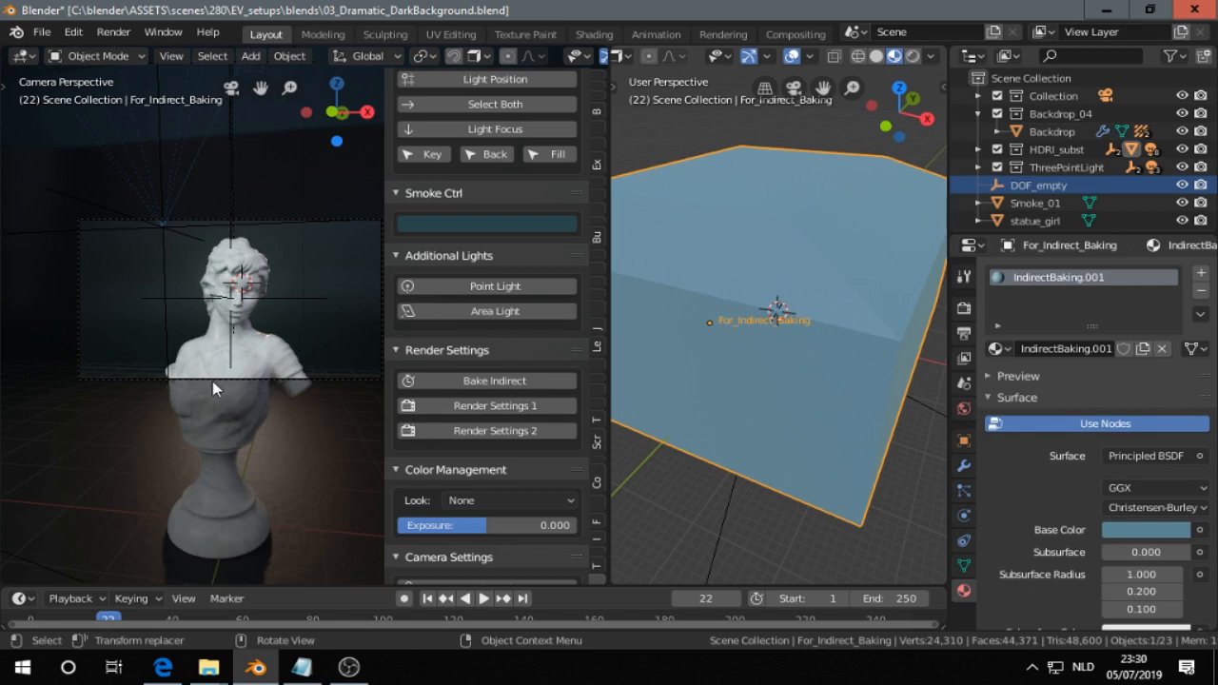
middle_click_drag(210, 388, 263, 448)
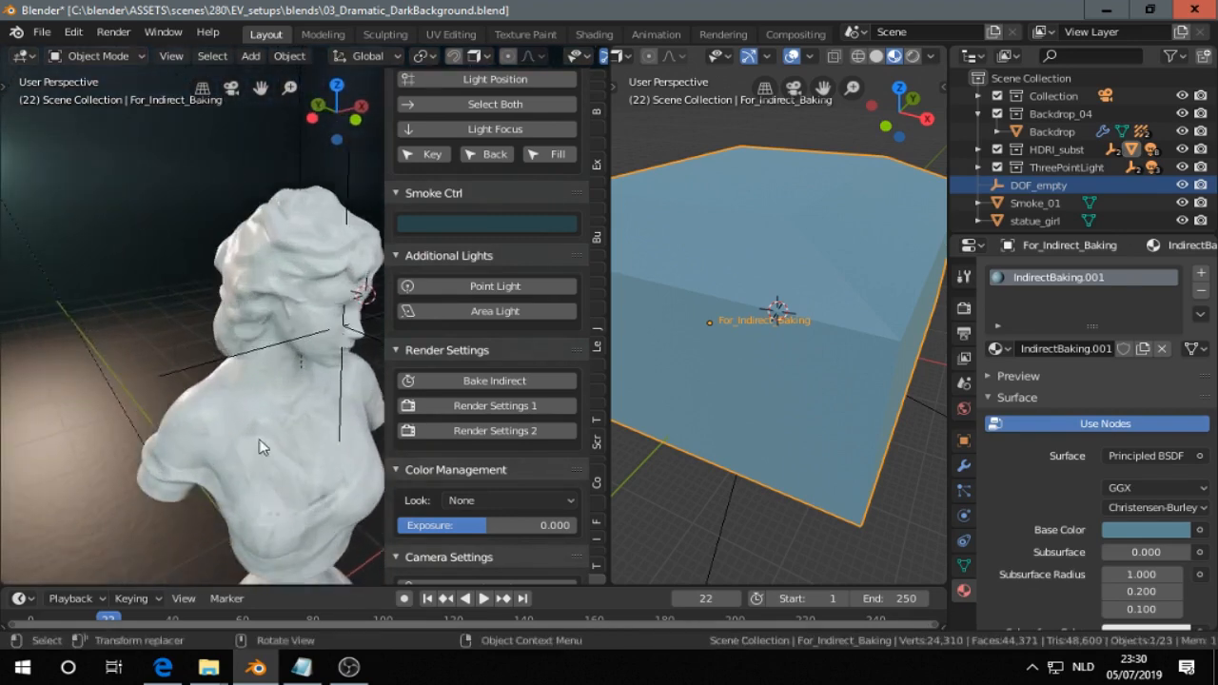
scroll(252, 400, "up", 10)
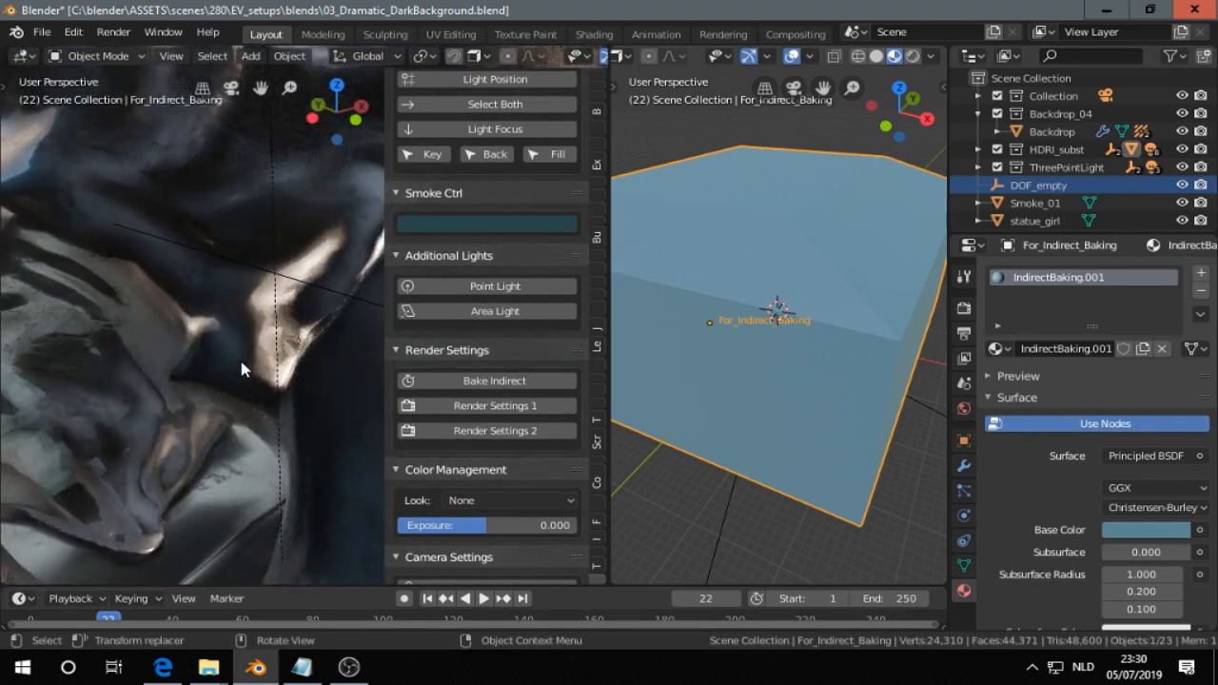
- Set the IndirectBaking.001 Base Color to red and rebake the indirect lighting
left_click(1137, 525)
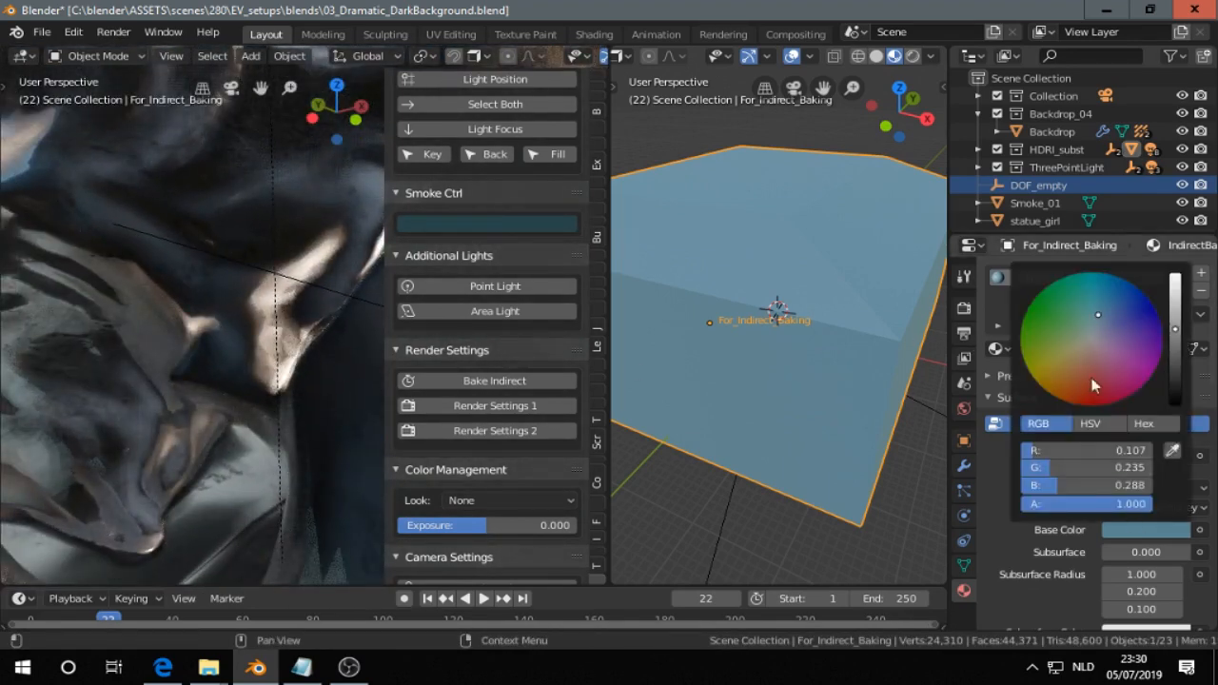
left_click(1090, 390)
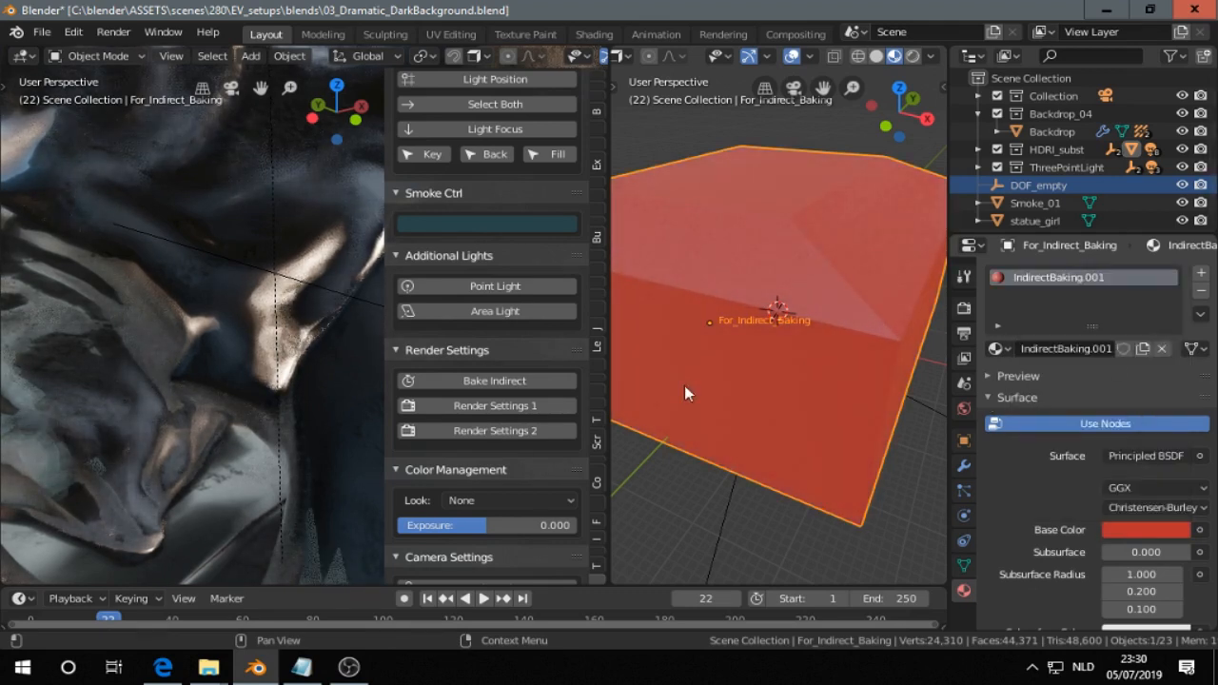
left_click(569, 382)
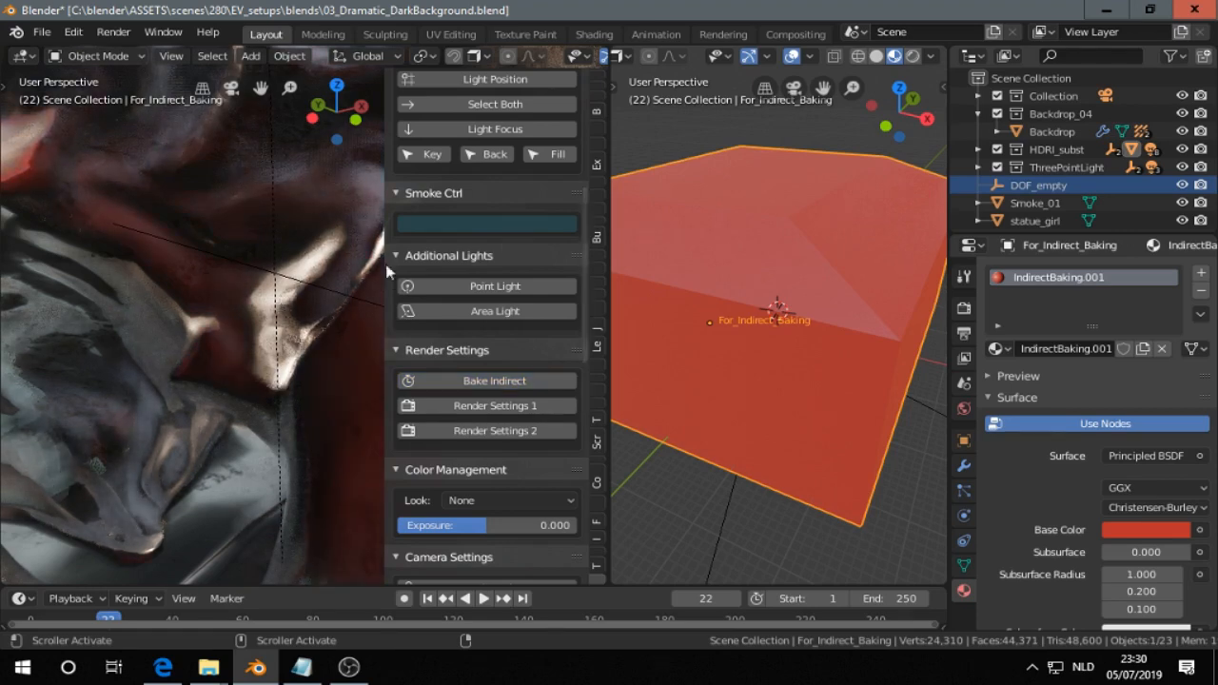
scroll(283, 223, "down", 3)
scroll(282, 238, "down", 3)
middle_click_drag(246, 268, 43, 402)
scroll(207, 410, "down", 3)
scroll(172, 353, "down", 3)
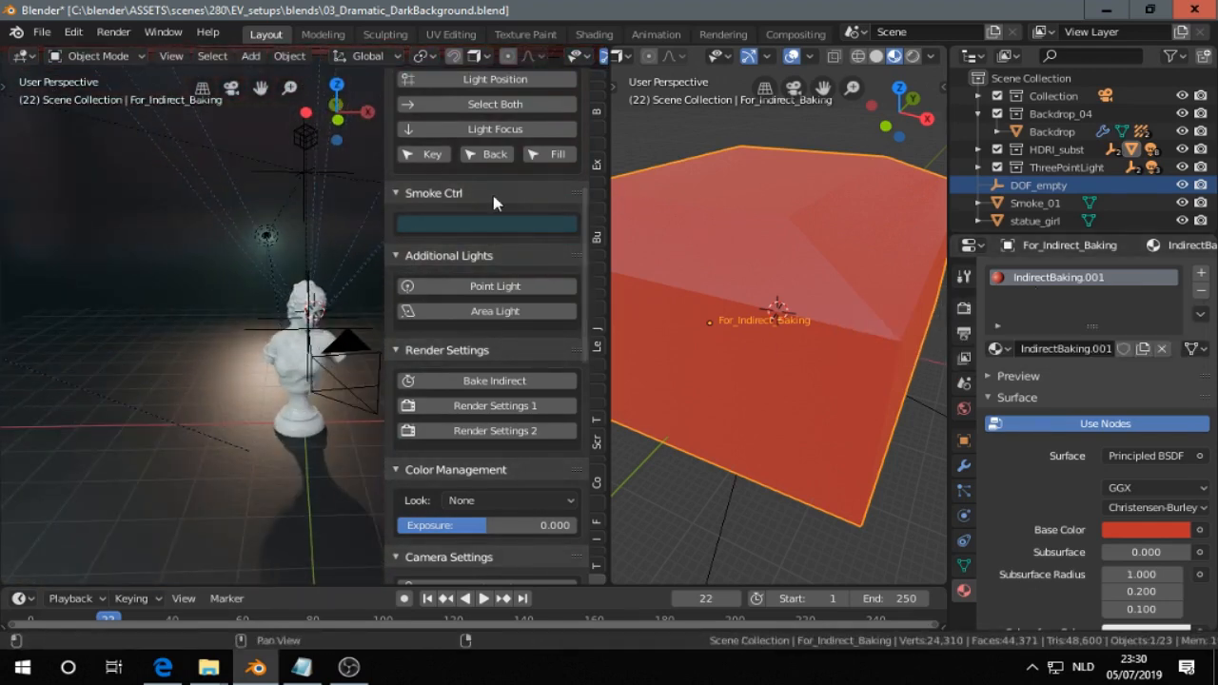
- Change the IndirectCube's display type to Wire and look over the bust inside the backdrop
scroll(436, 224, "up", 5)
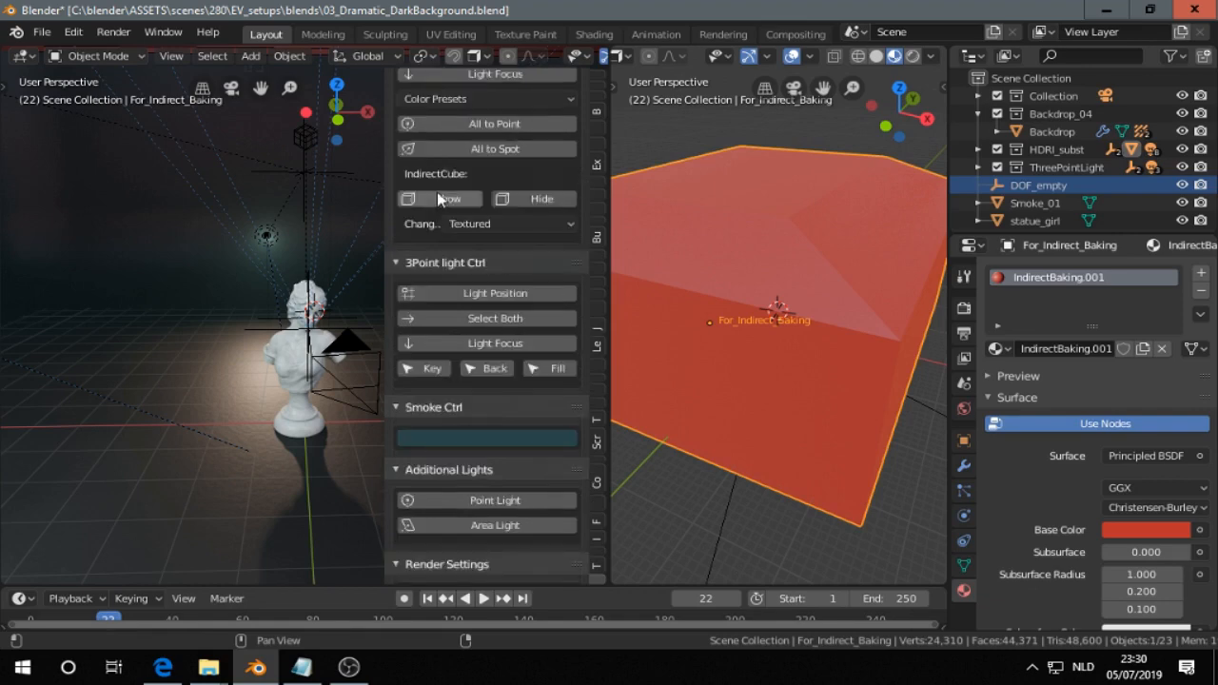
left_click(482, 225)
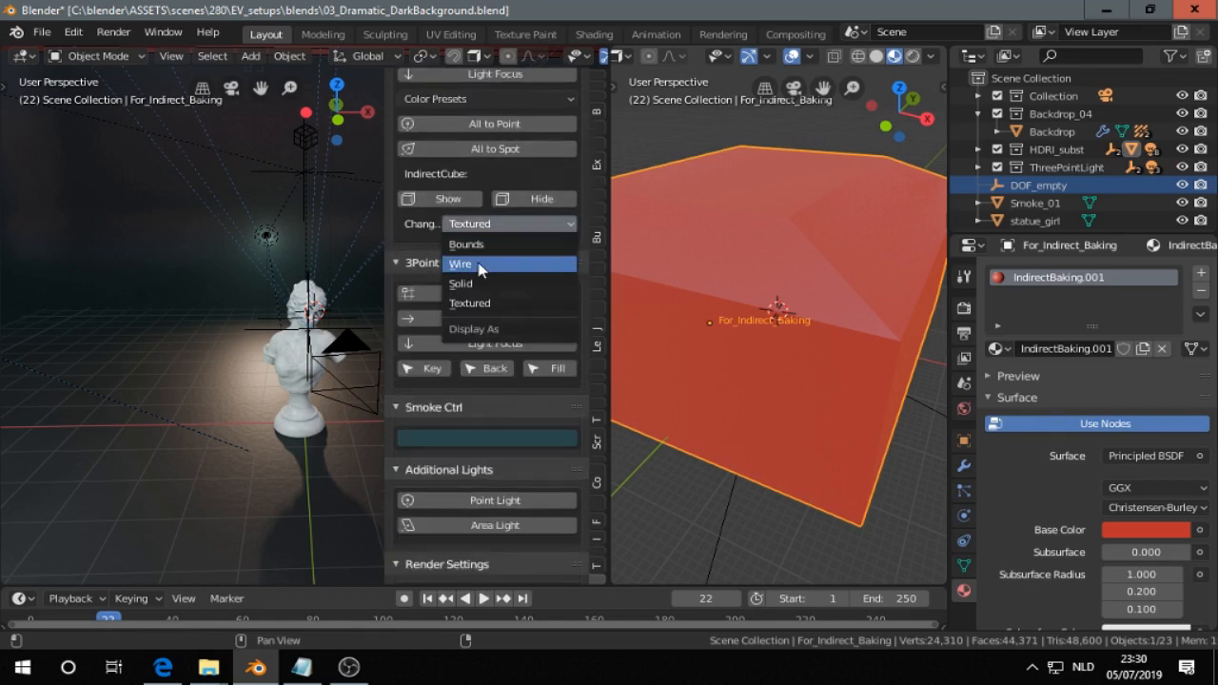
left_click(481, 265)
middle_click_drag(784, 305, 797, 239)
scroll(823, 299, "up", 5)
scroll(797, 238, "up", 2)
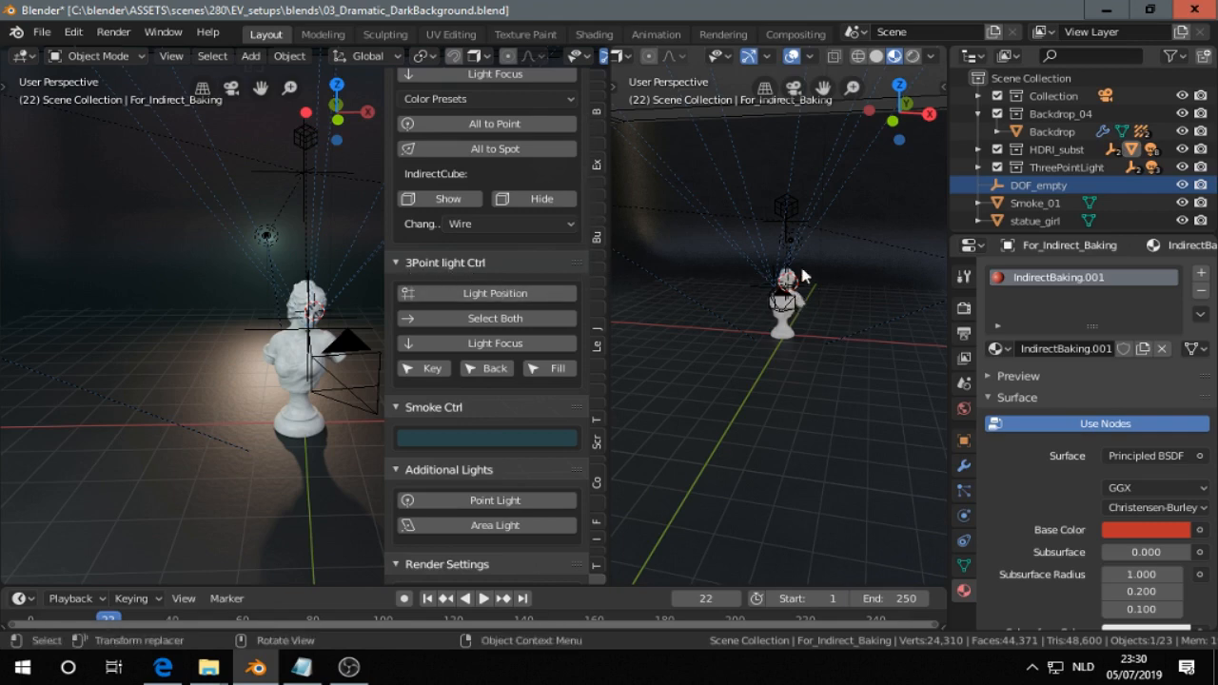
scroll(804, 278, "down", 6)
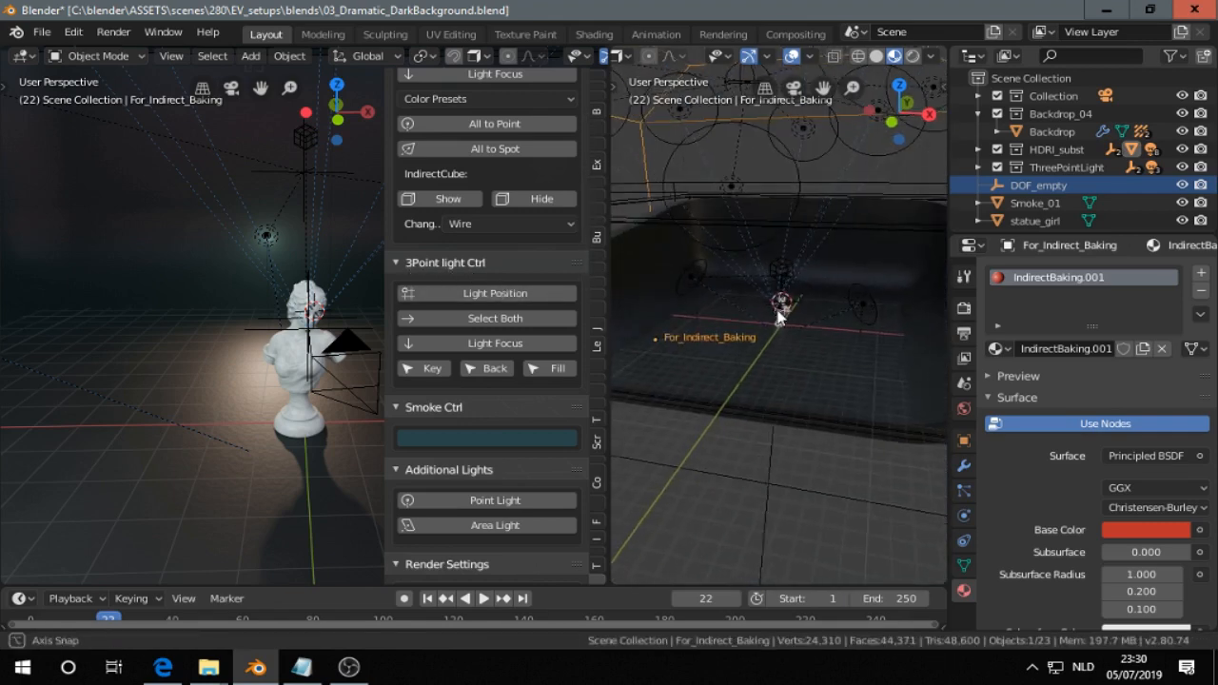
- Hide the HDRI_subst collection and view the bust with only the three-point lights
left_click(1183, 149)
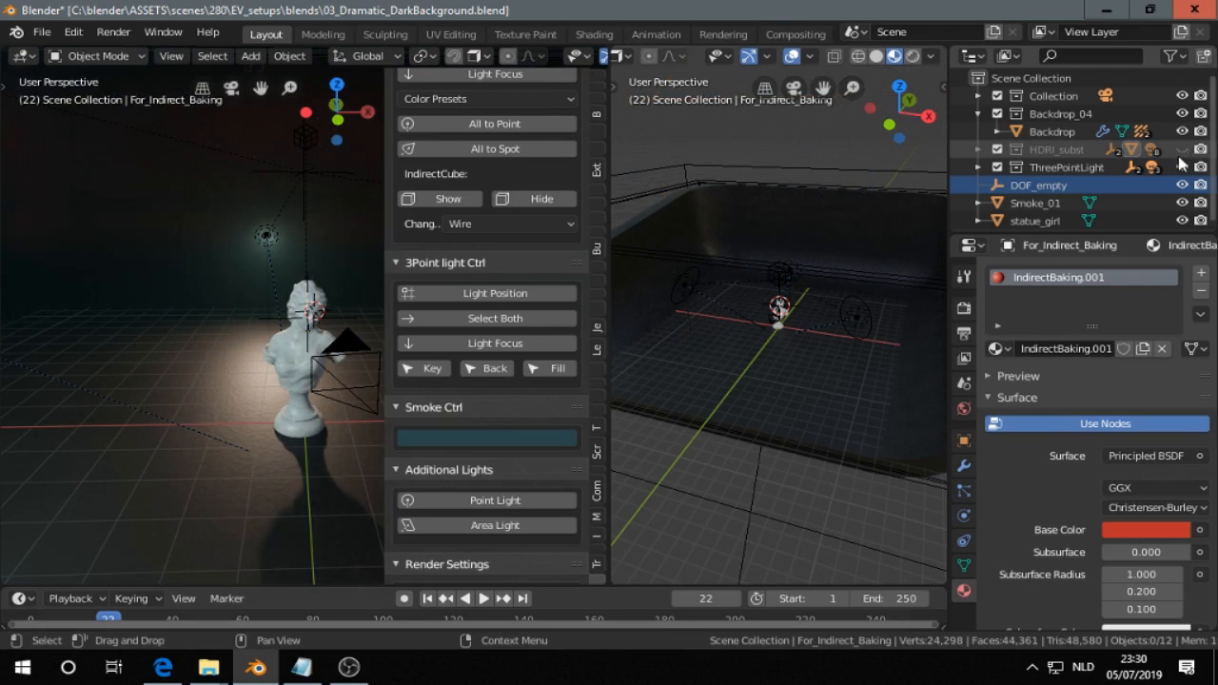
middle_click_drag(241, 321, 215, 304)
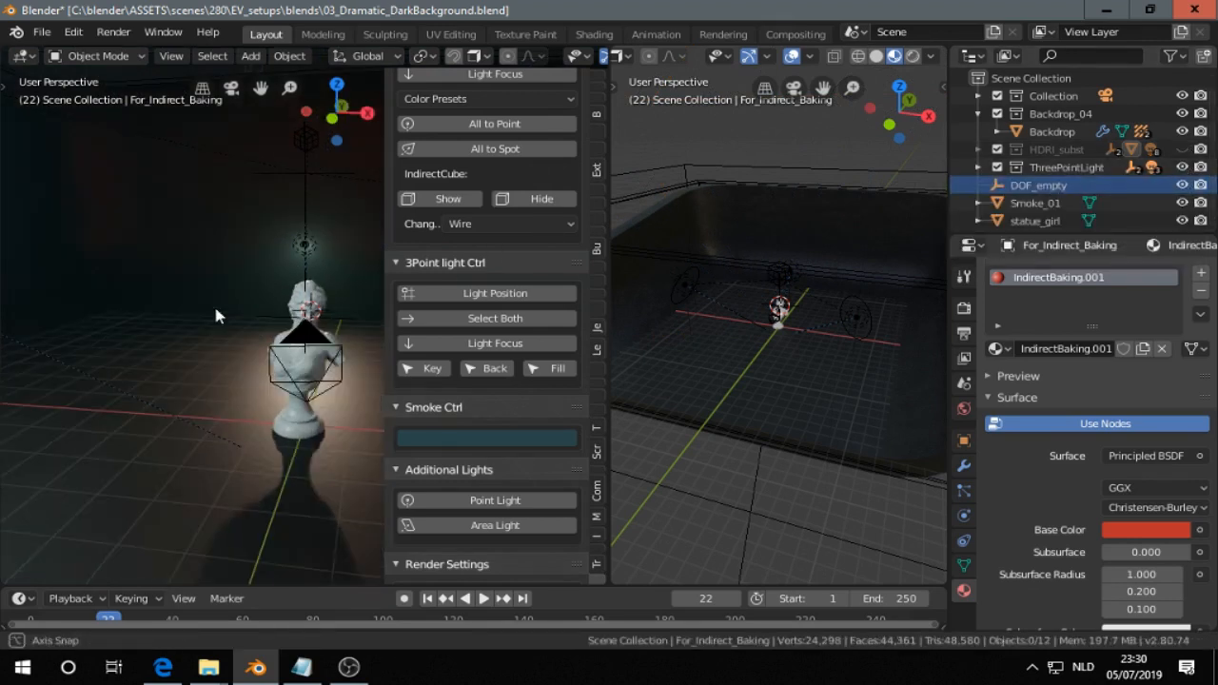
- Select the key light of the three-point setup and try adjusting its size
left_click(428, 371)
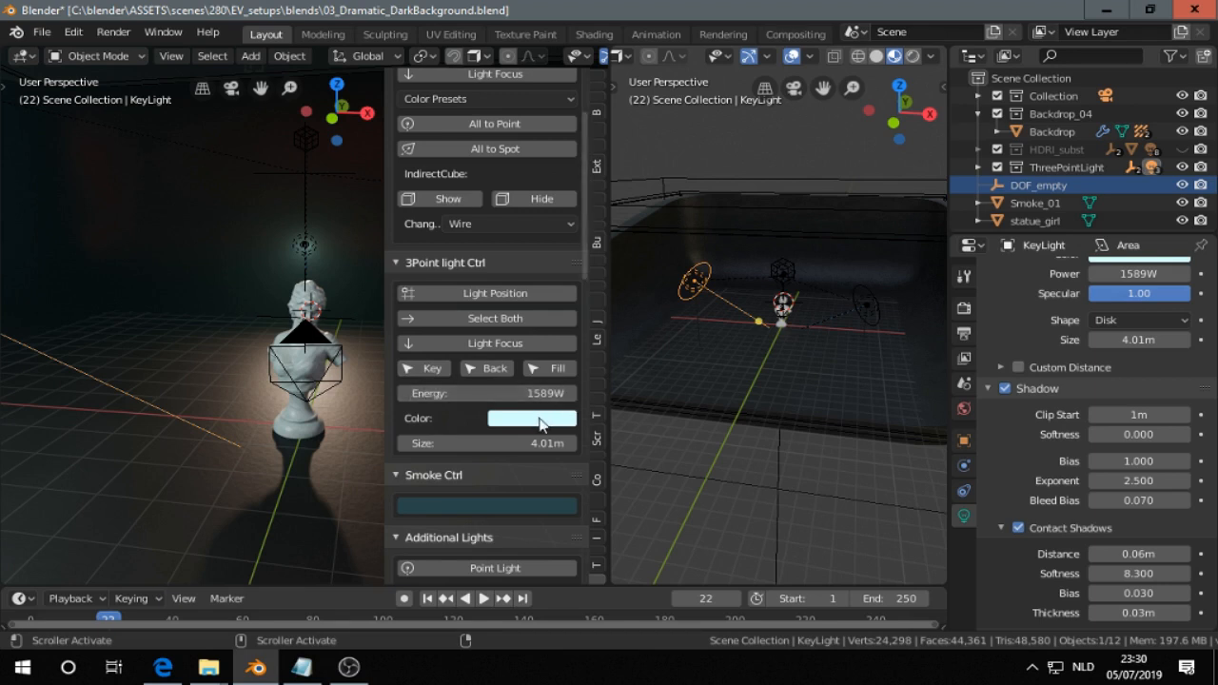
left_click_drag(530, 438, 575, 439)
key("Escape")
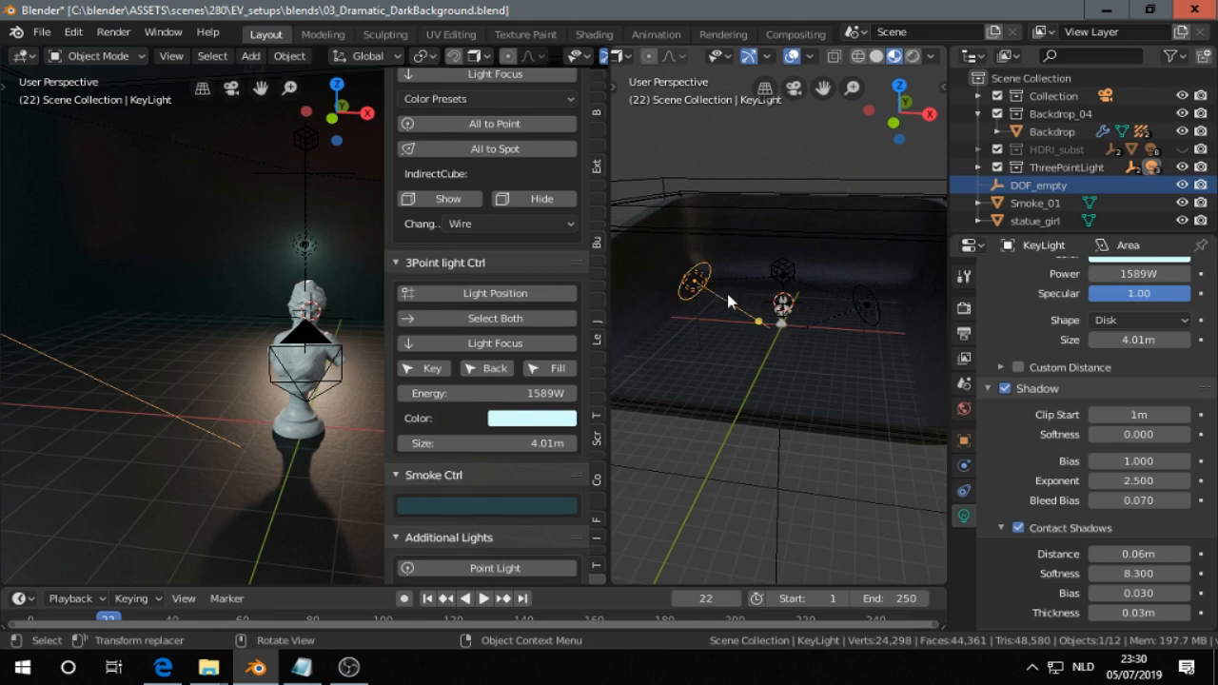
- Try sliding the key light toward the bust along its local Z axis and view the bust through the camera
key("g")
key("z")
key("z")
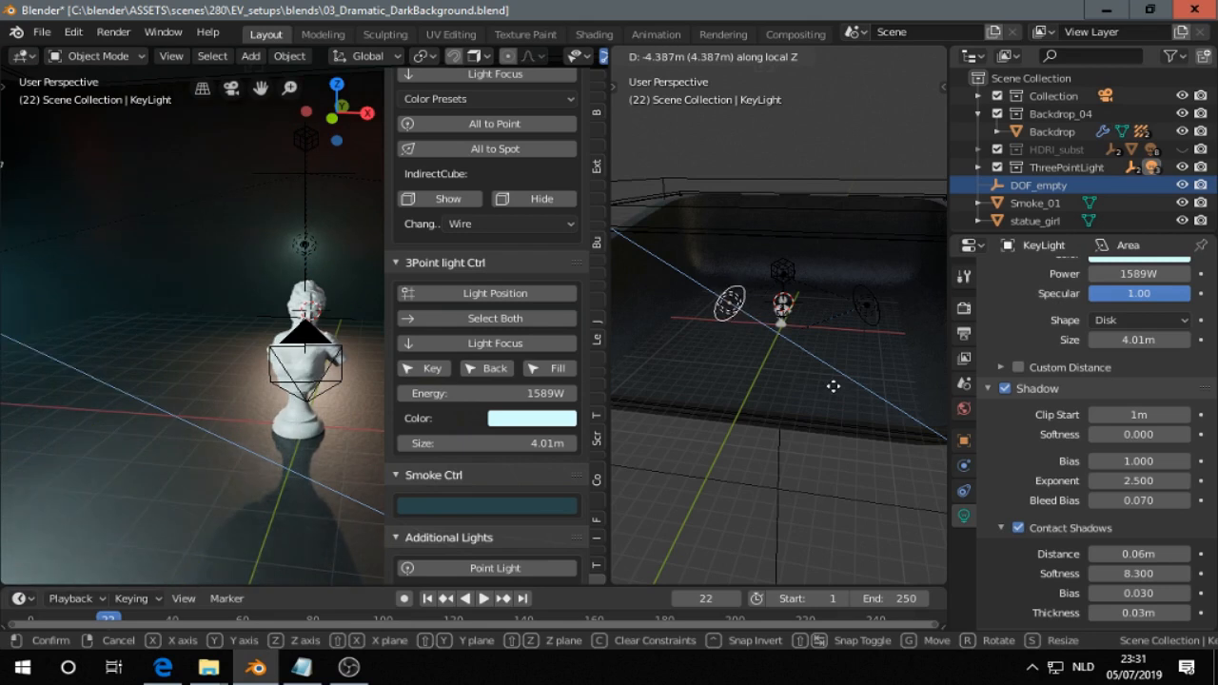
left_click(824, 393)
key("KP_0")
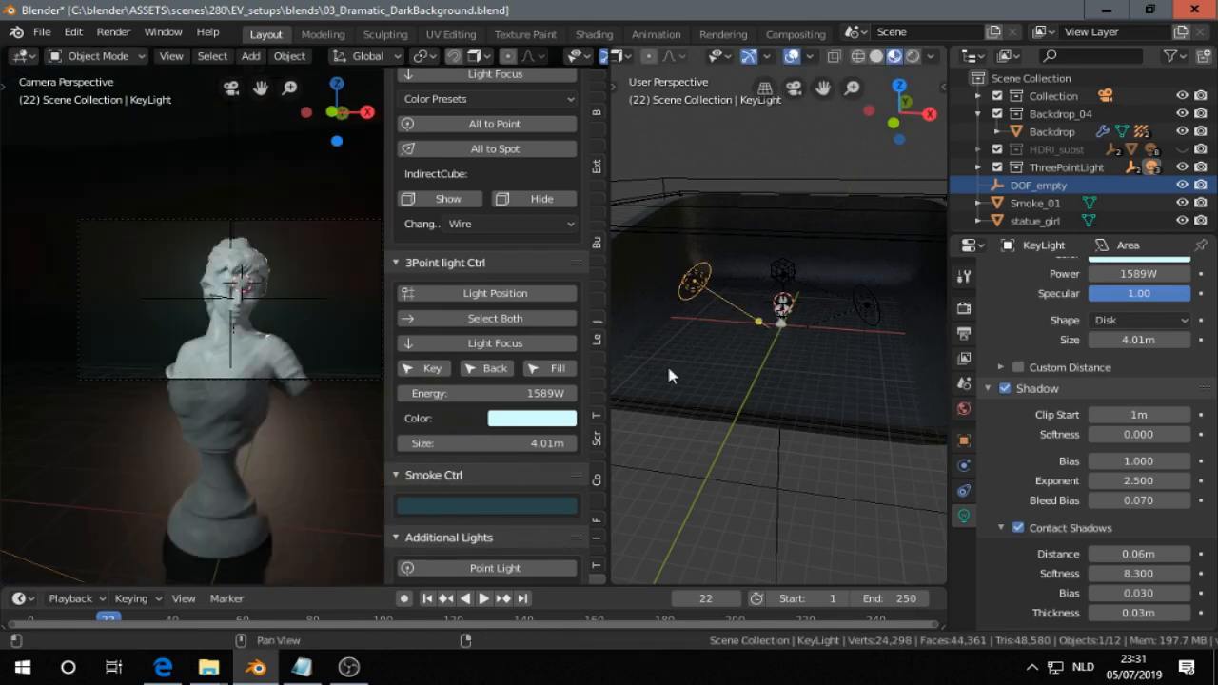
- Try moving the key light about 6.2 m along its local Z axis and lowering it about 3.4 m along global Z
key("g")
key("z")
key("z")
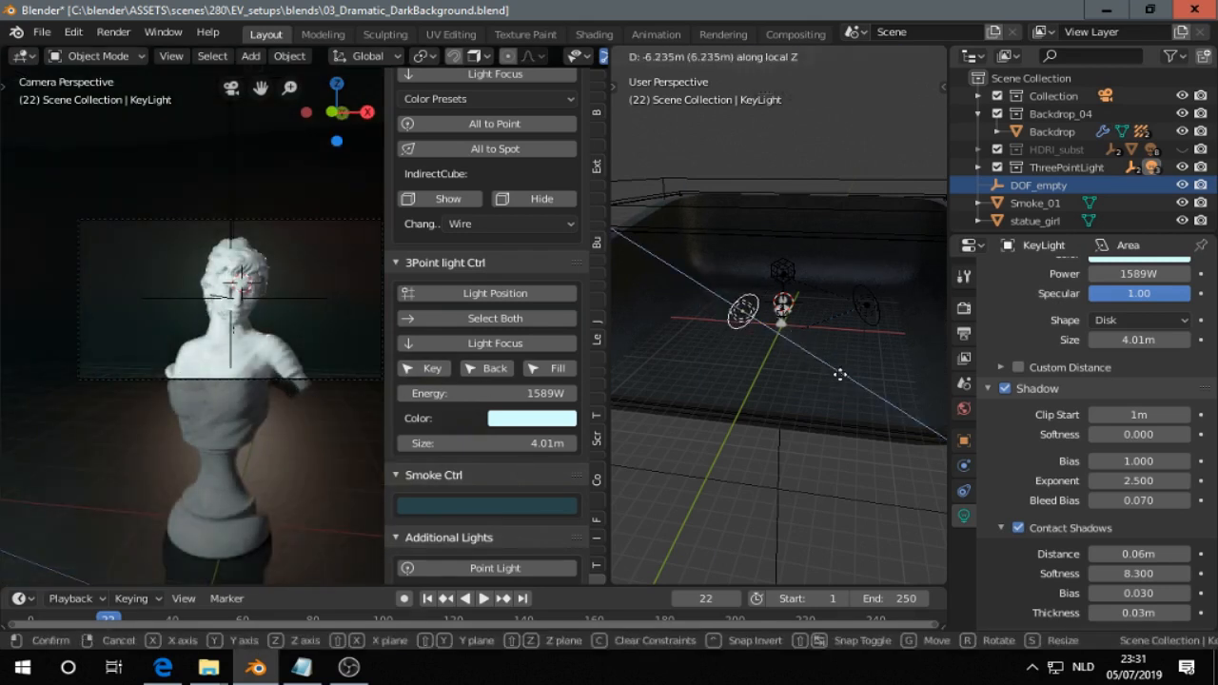
left_click(789, 322)
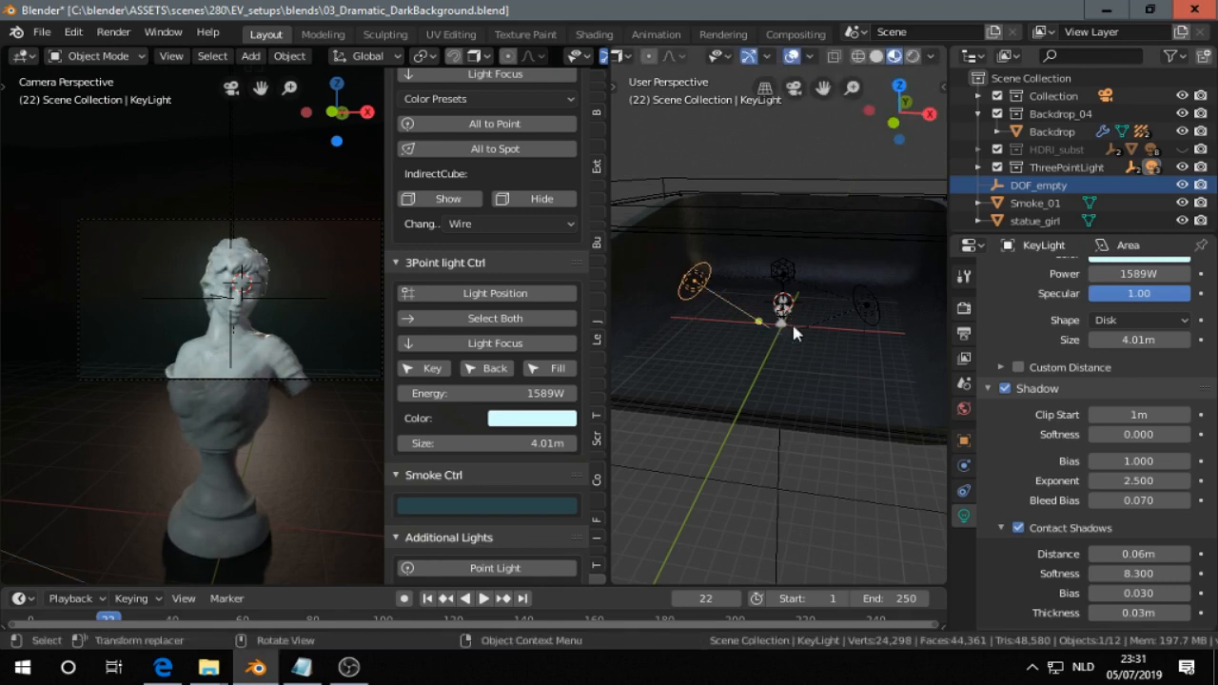
key("g")
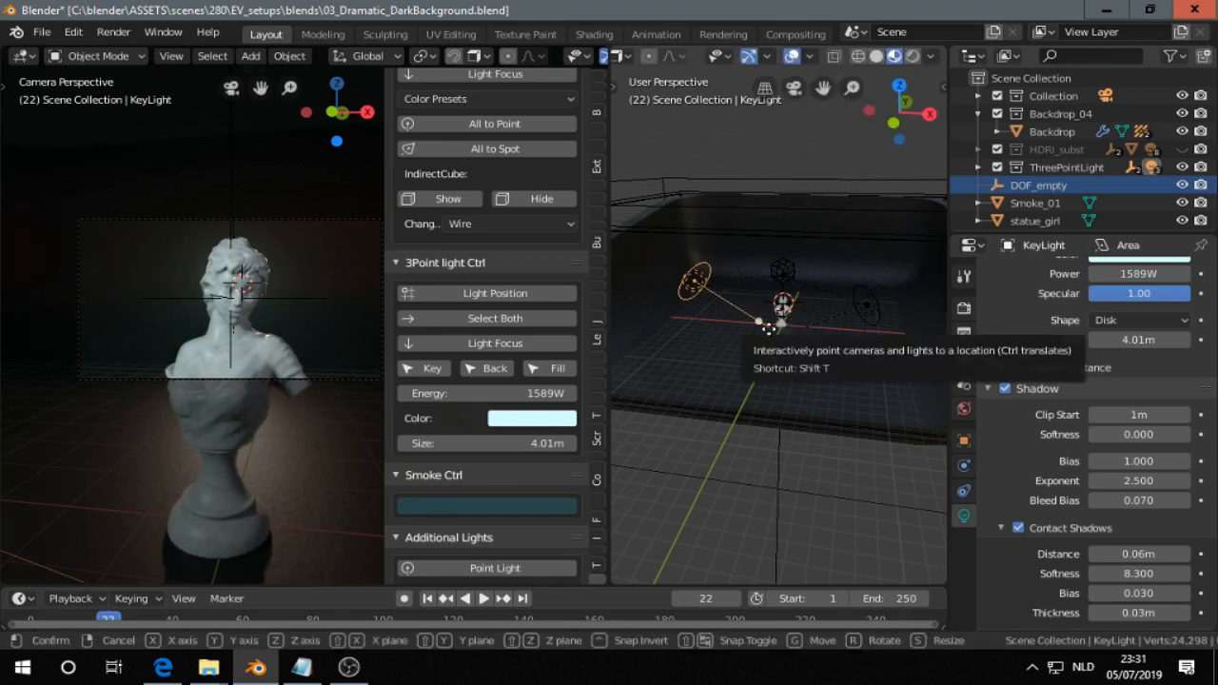
key("z")
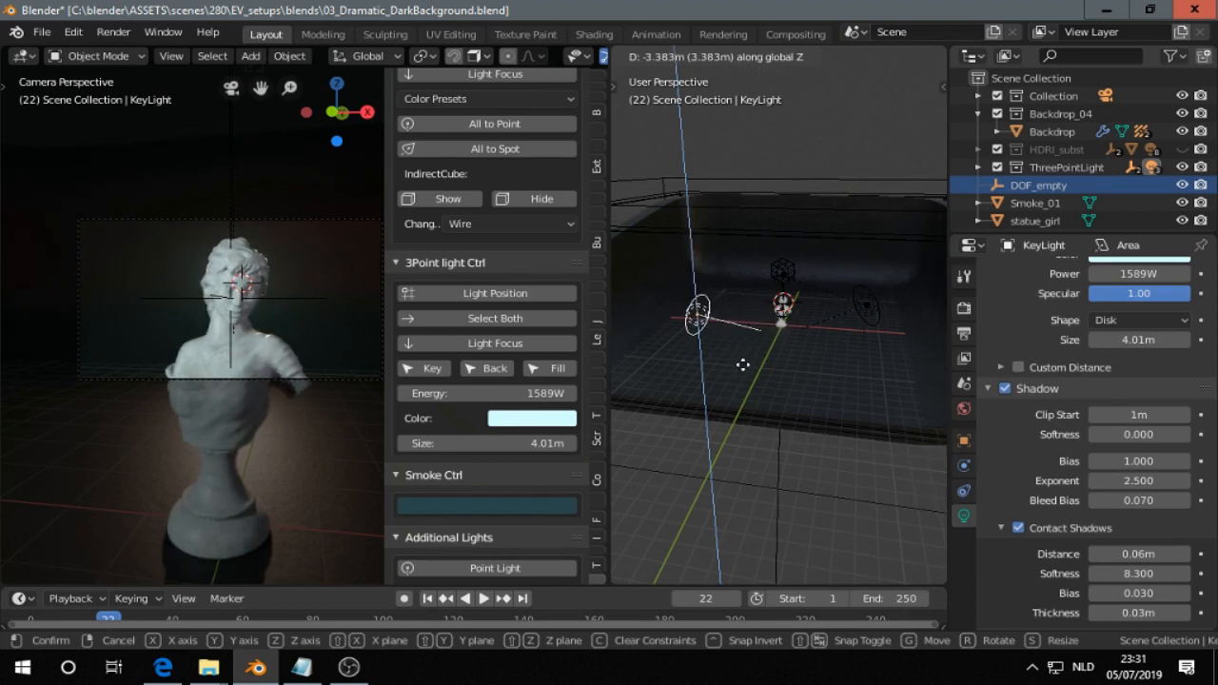
left_click(735, 330)
- Select the focus target of the three-point lights and try raising it along the global Z axis
left_click(517, 343)
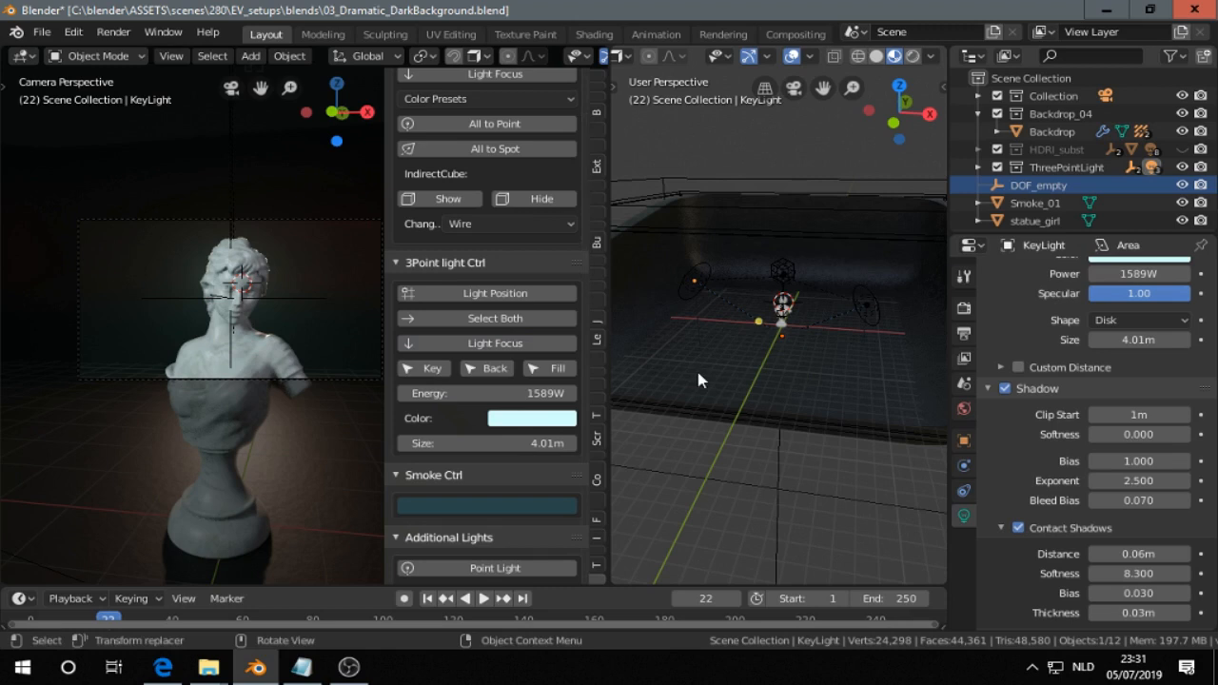
left_click(480, 344)
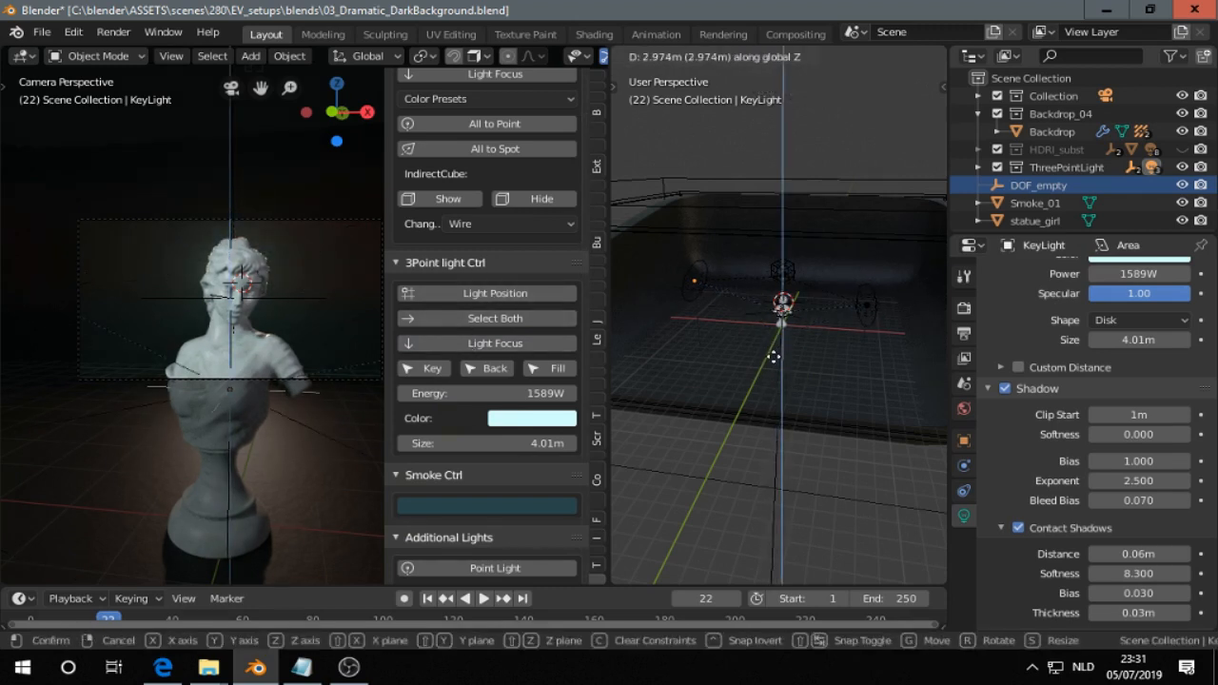
left_click(775, 364)
middle_click_drag(775, 365, 816, 330)
key("g")
key("z")
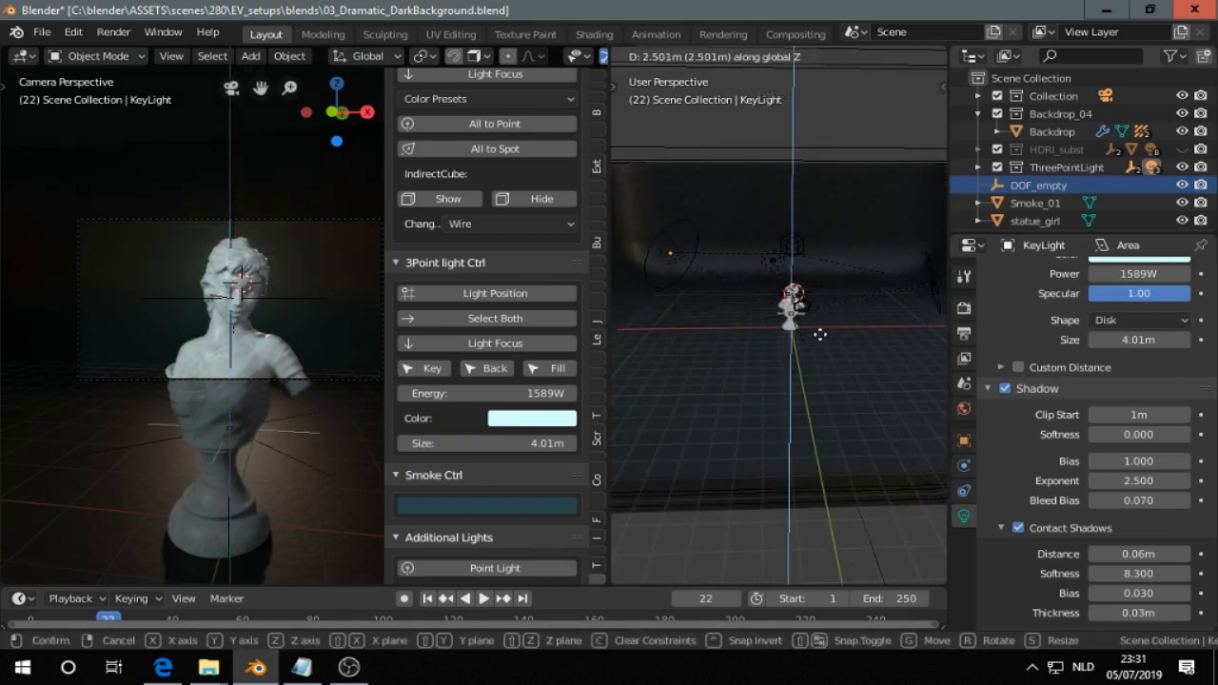
left_click(823, 319)
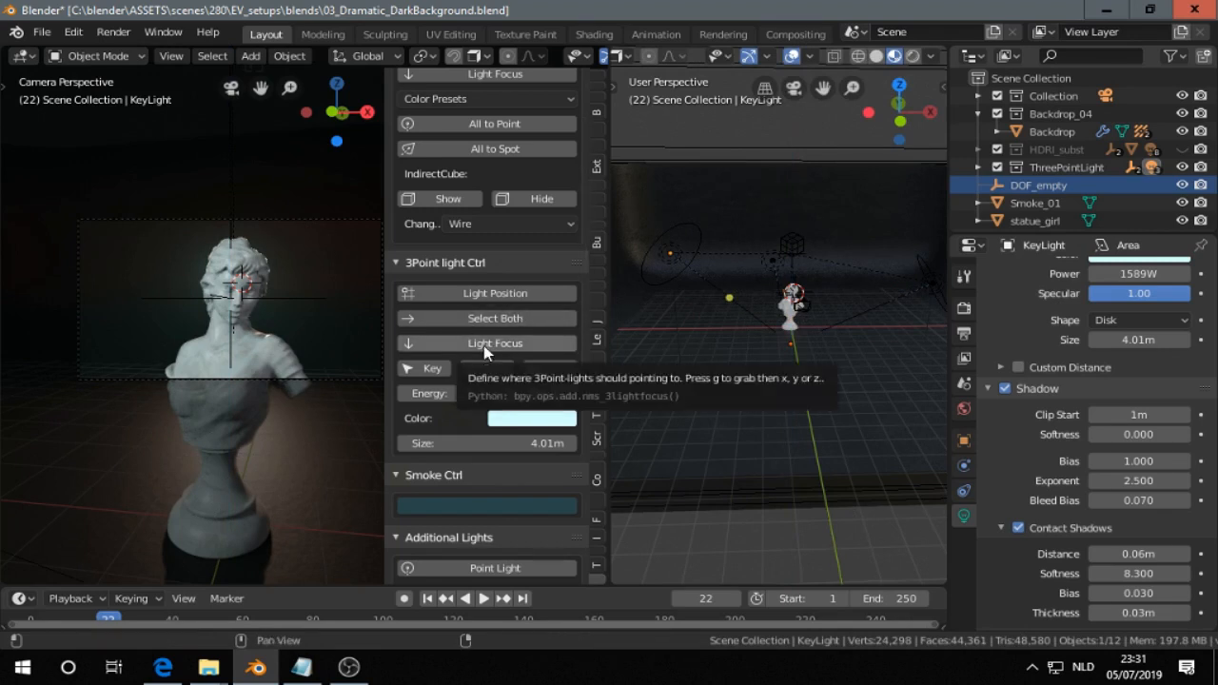
- Collapse the 3Point light Ctrl and Spot Rig Controls sections of the addon
left_click(433, 264)
scroll(441, 259, "up", 3)
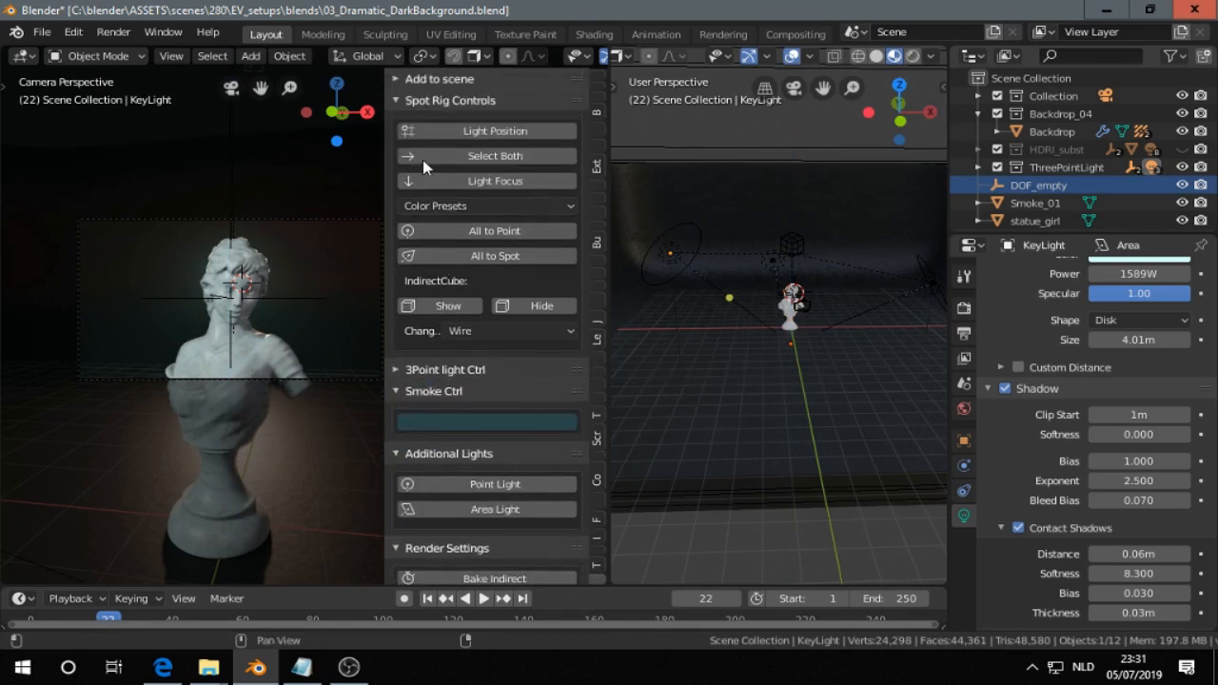
left_click(401, 100)
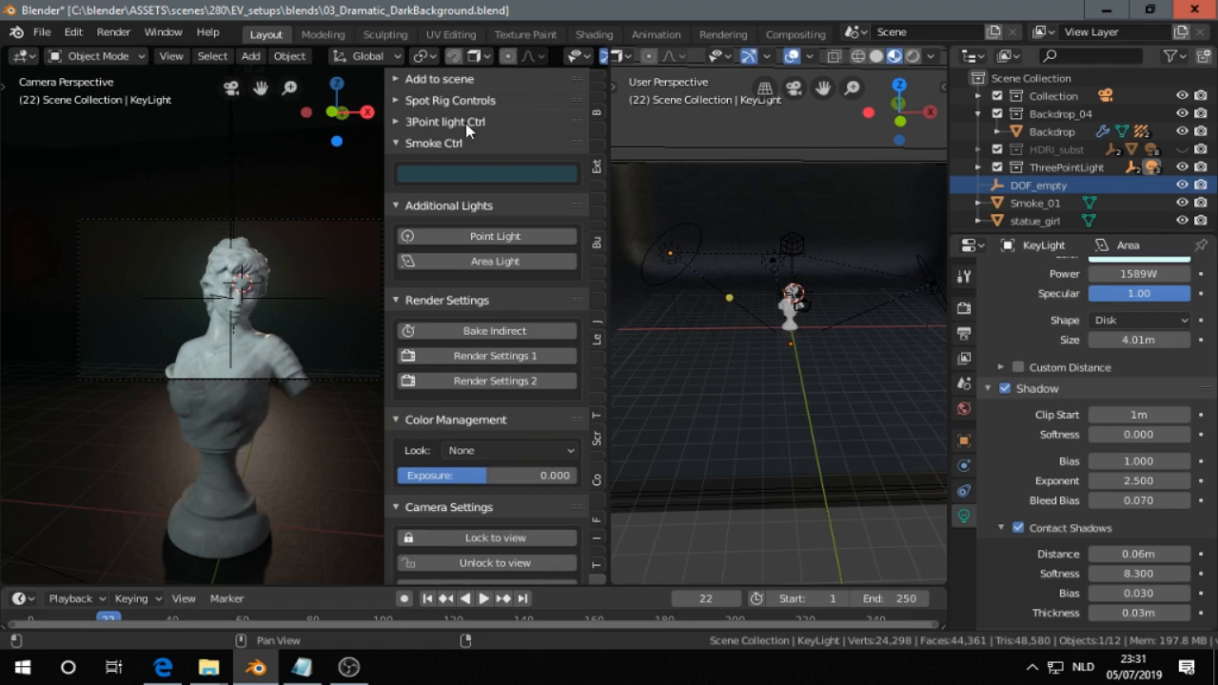
middle_click_drag(734, 289, 695, 285)
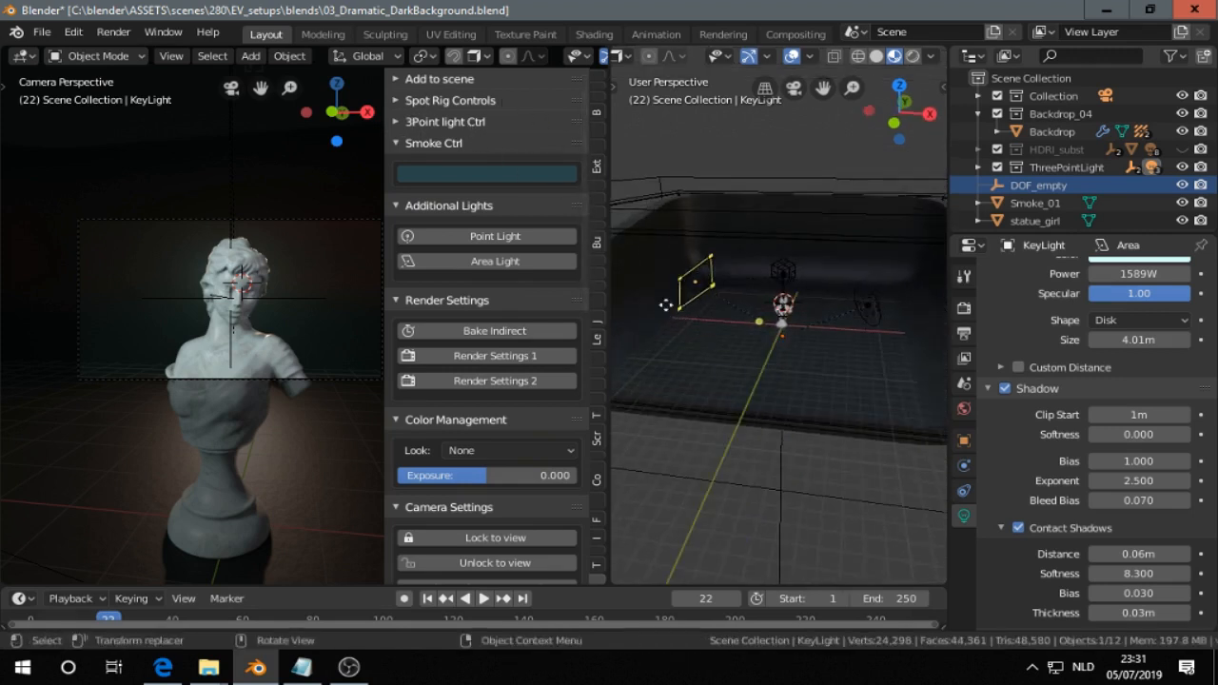
- Look over the smoke colour control and the Add to scene options of the addon
left_click(458, 173)
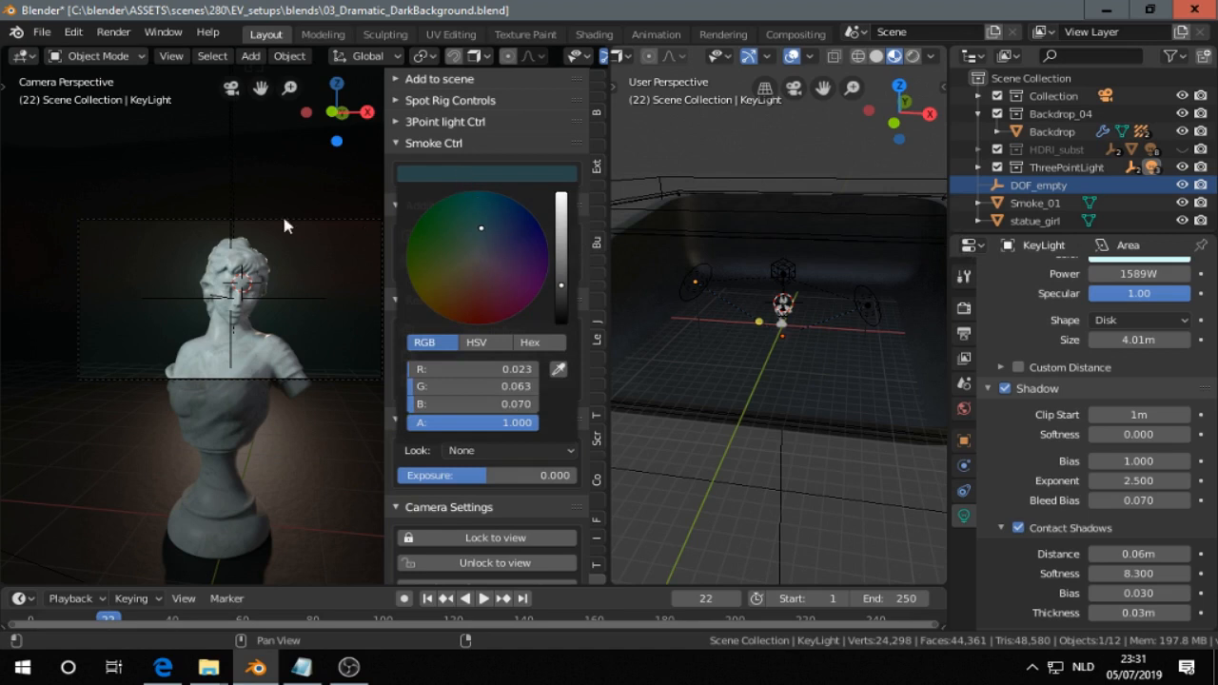
left_click(395, 142)
left_click(400, 78)
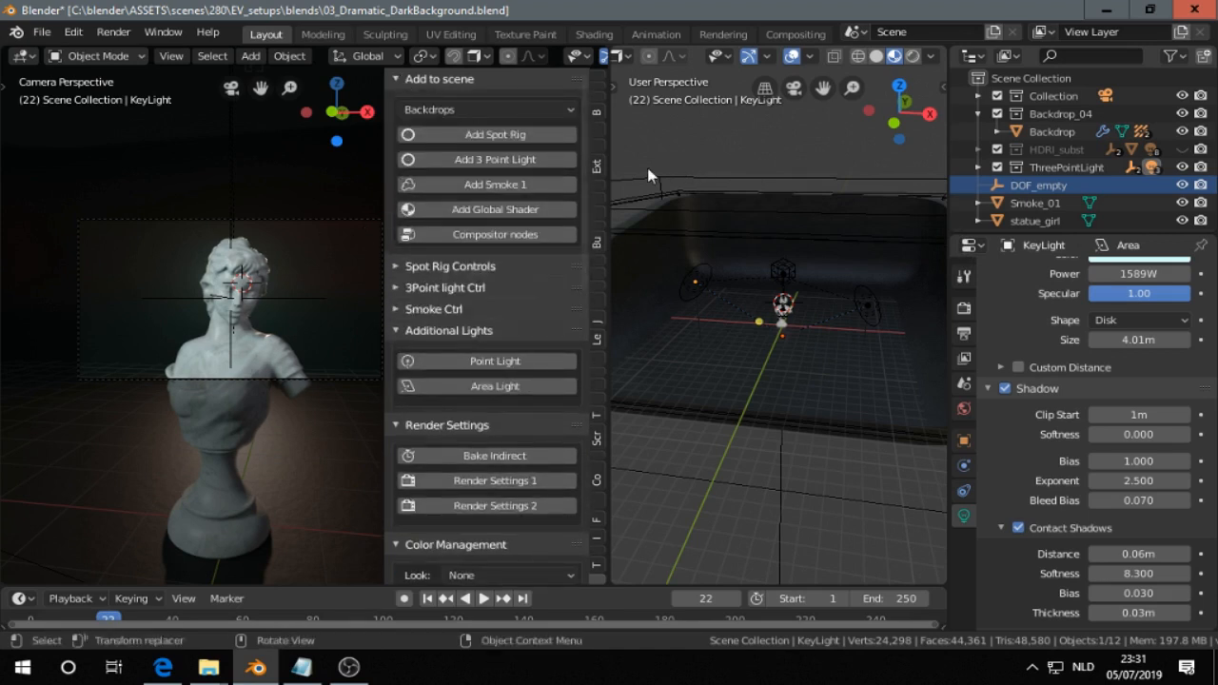
left_click(400, 75)
left_click(445, 142)
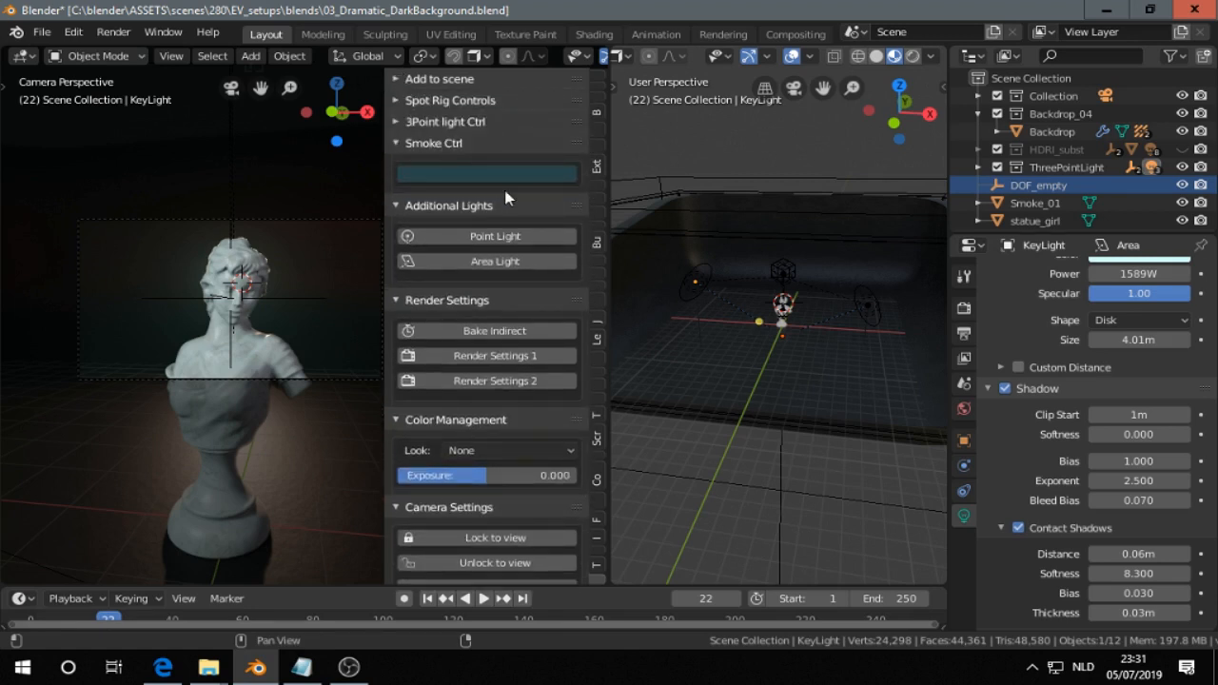
- Set the smoke colour to a slightly darkened orange-brown and collapse the Smoke Ctrl section
left_click(491, 174)
left_click_drag(574, 277, 561, 242)
mouse_move(483, 283)
left_mouse_down()
mouse_move(475, 302)
mouse_move(471, 283)
left_mouse_up()
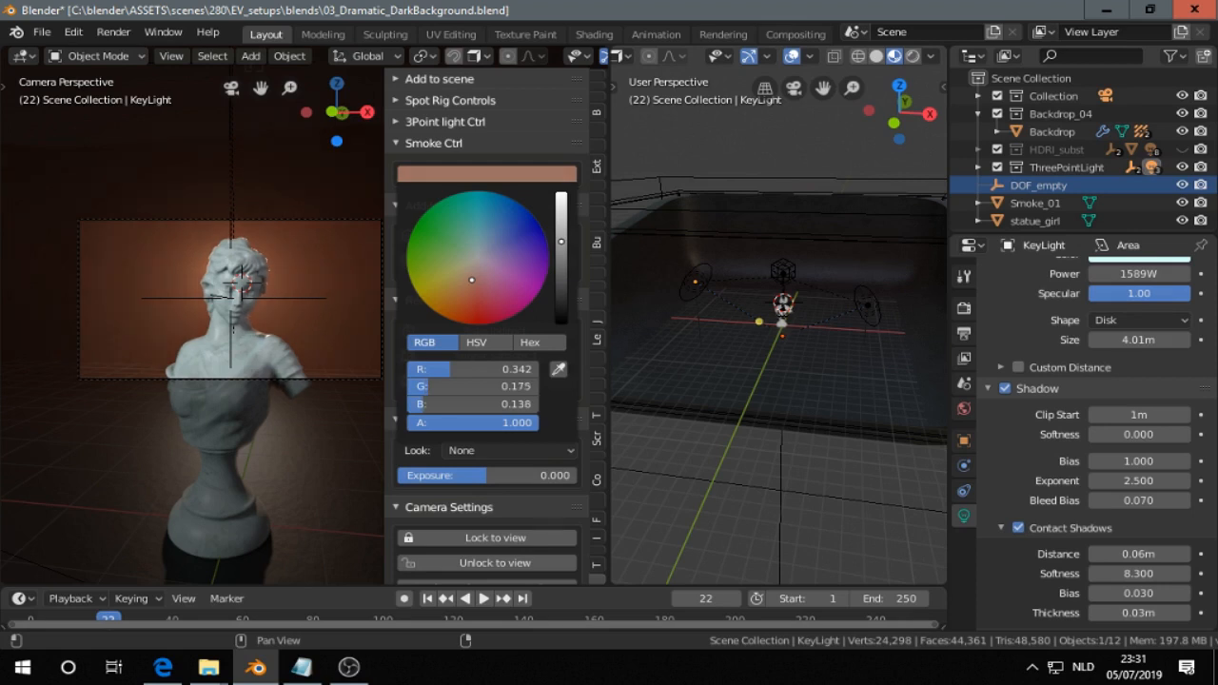
mouse_move(561, 241)
left_mouse_down()
mouse_move(561, 230)
mouse_move(562, 257)
left_mouse_up()
left_click(403, 143)
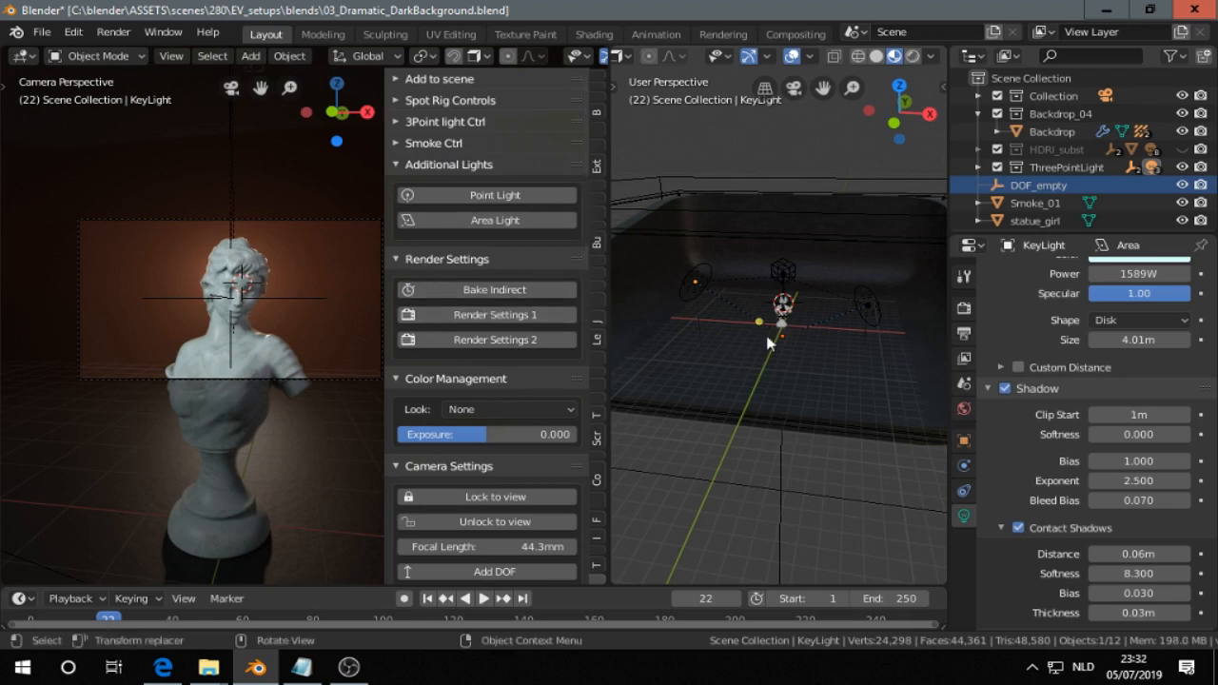
- Show the HDRI_subst collection, apply the Render Settings 1 preset and open the scene's render properties
left_click(1183, 149)
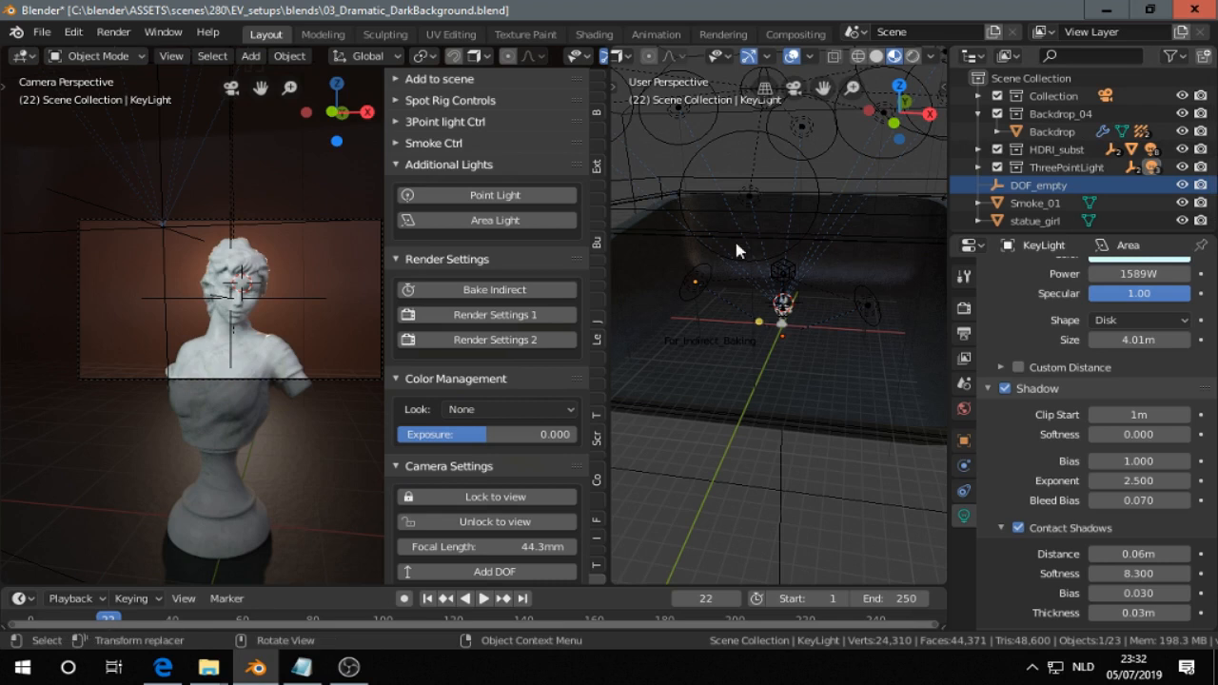
left_click(475, 315)
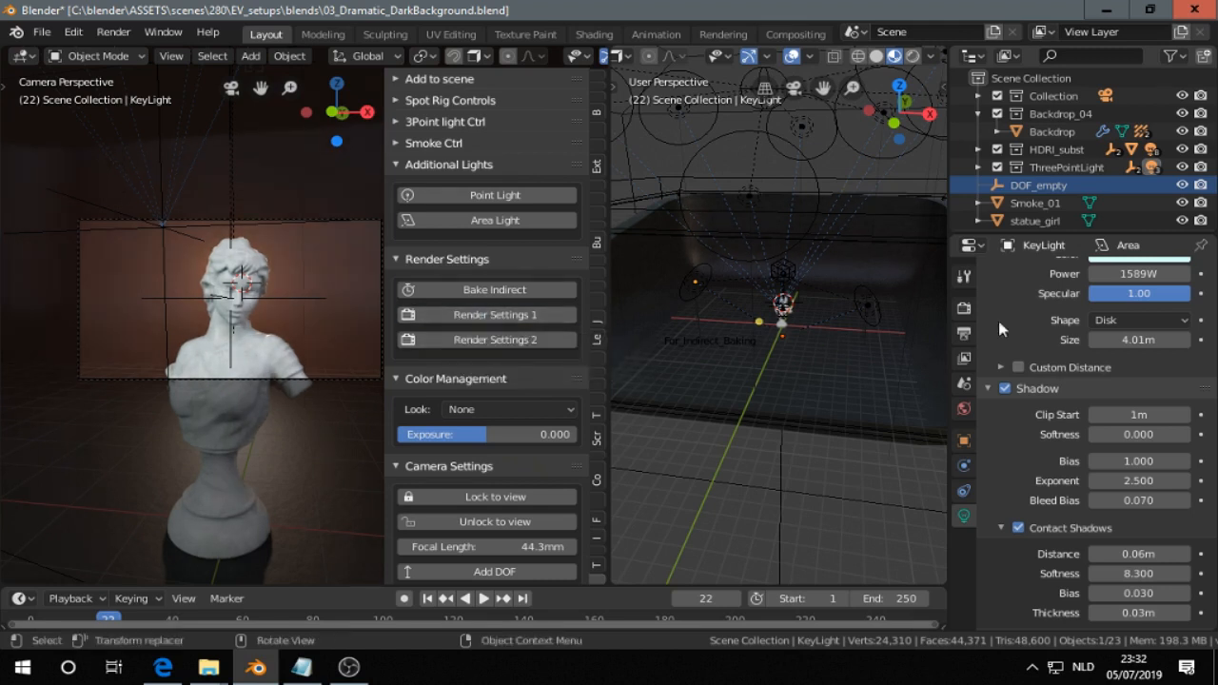
left_click(963, 309)
scroll(1017, 336, "up", 5)
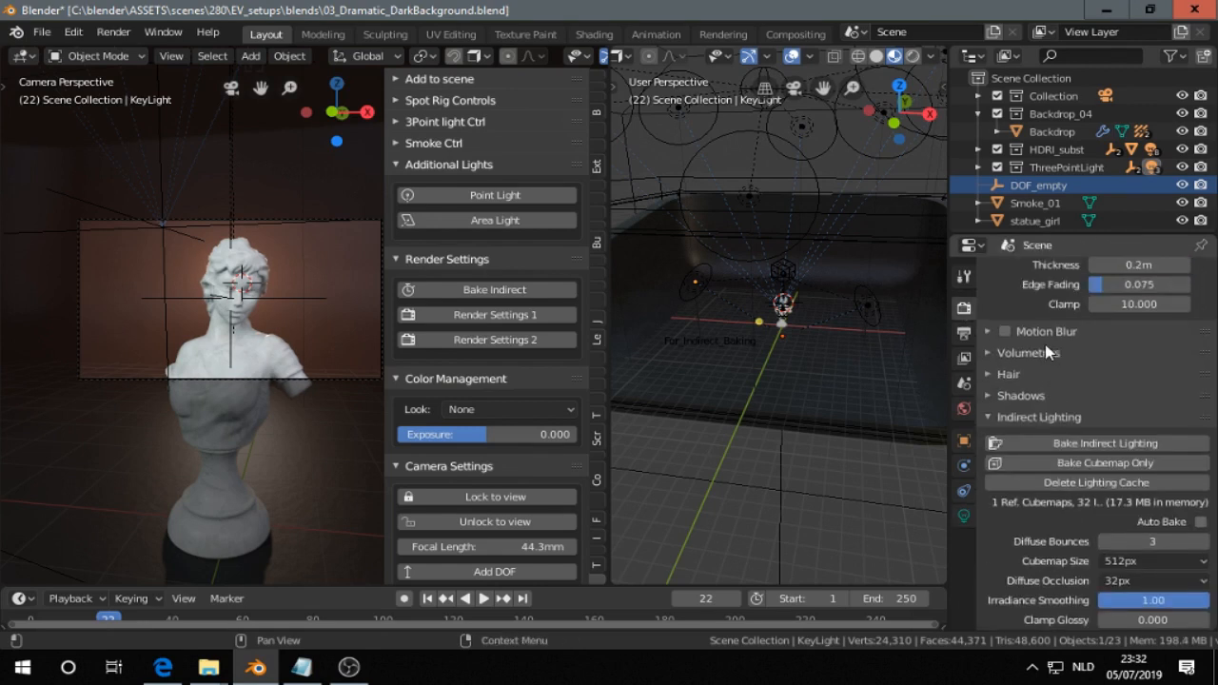
scroll(1044, 356, "down", 1)
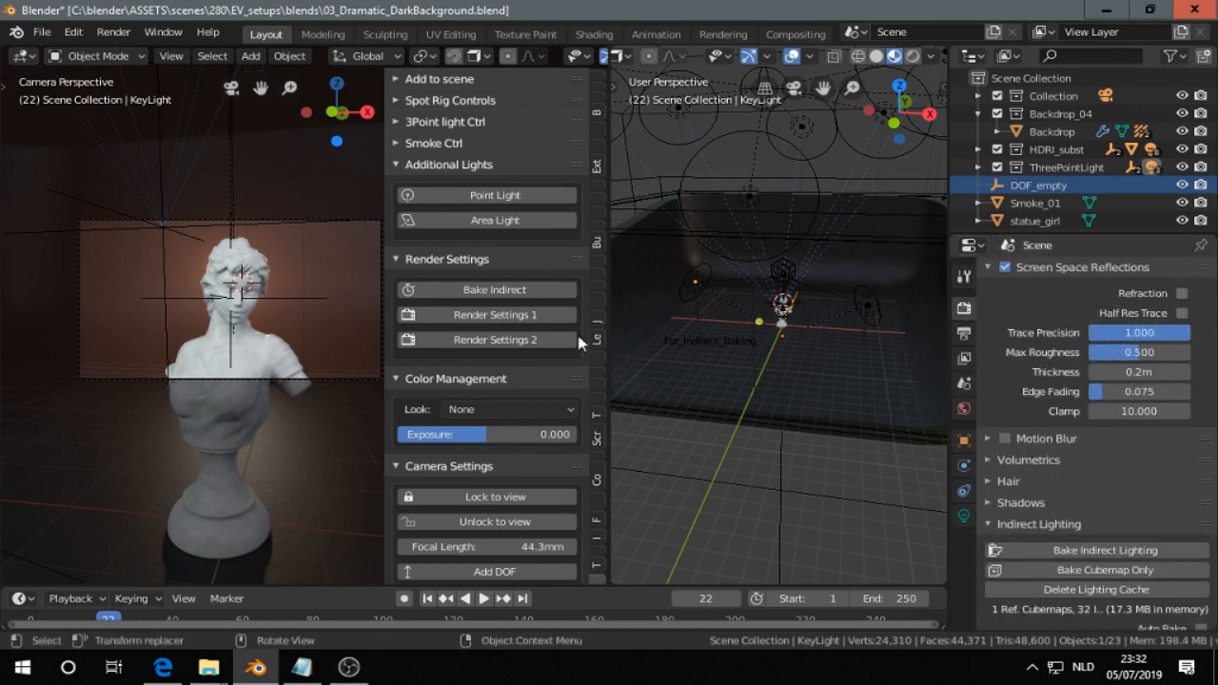
- Switch between the Render Settings 2 and Render Settings 1 presets and examine the Ambient Occlusion and Screen Space Reflections settings
left_click(507, 340)
left_click(555, 317)
scroll(1036, 375, "up", 3)
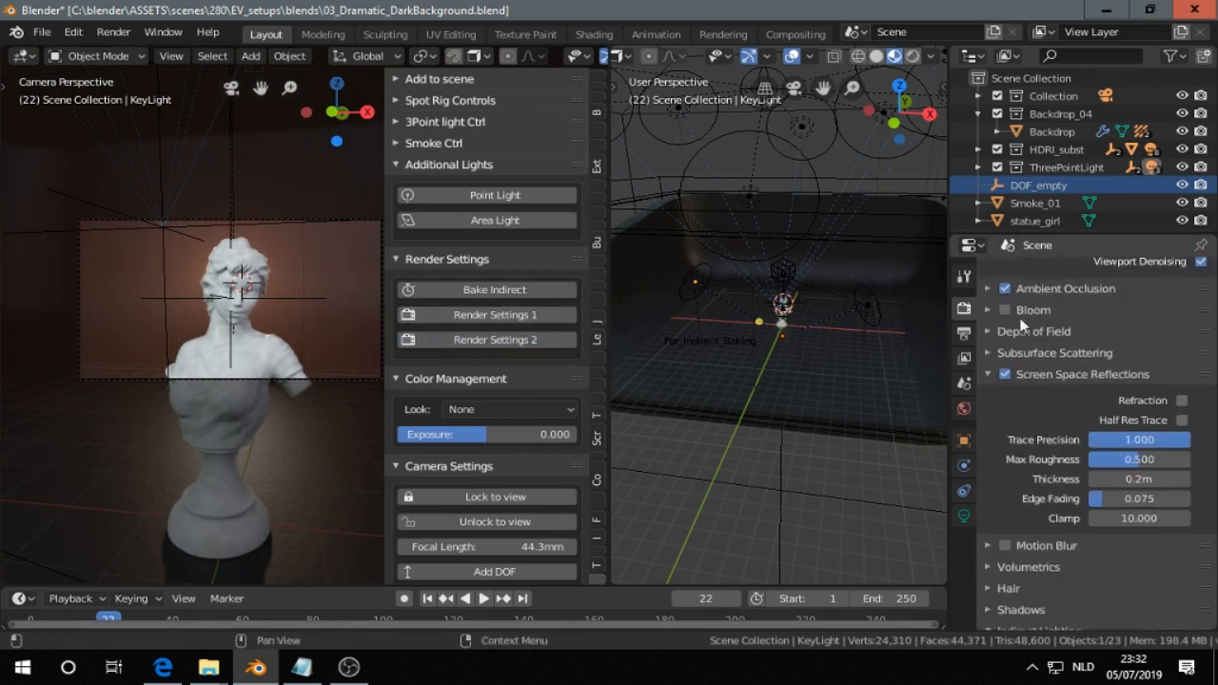
left_click(1031, 288)
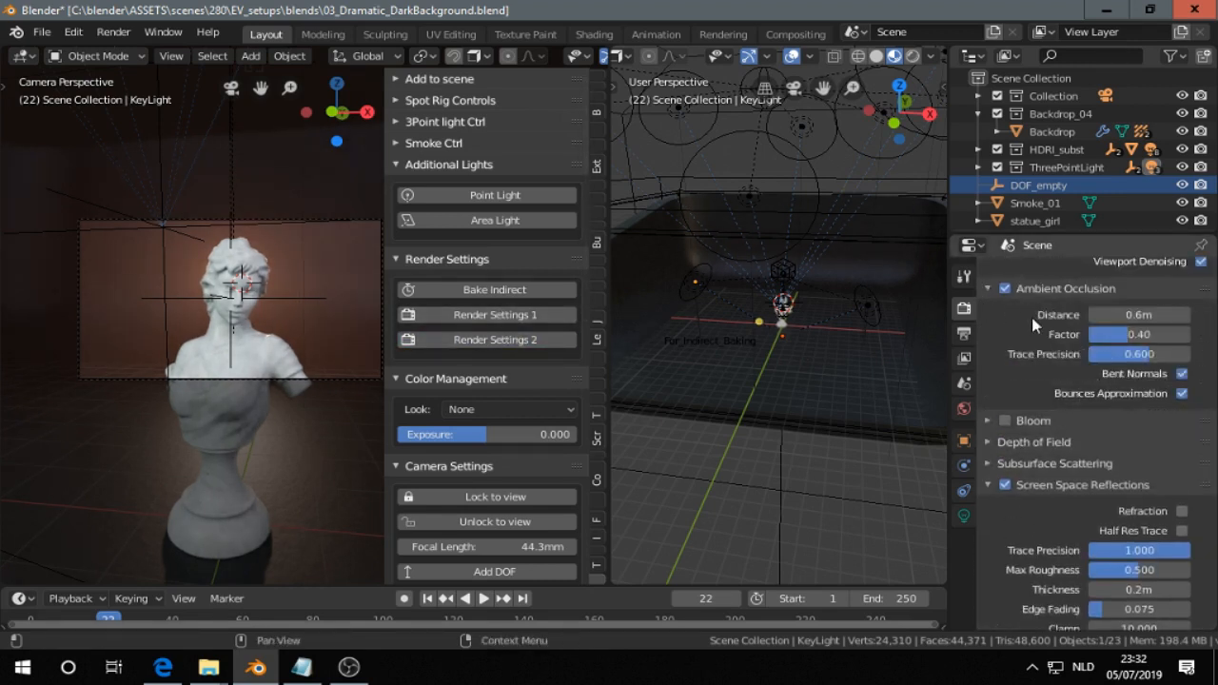
left_click(546, 342)
left_click(532, 315)
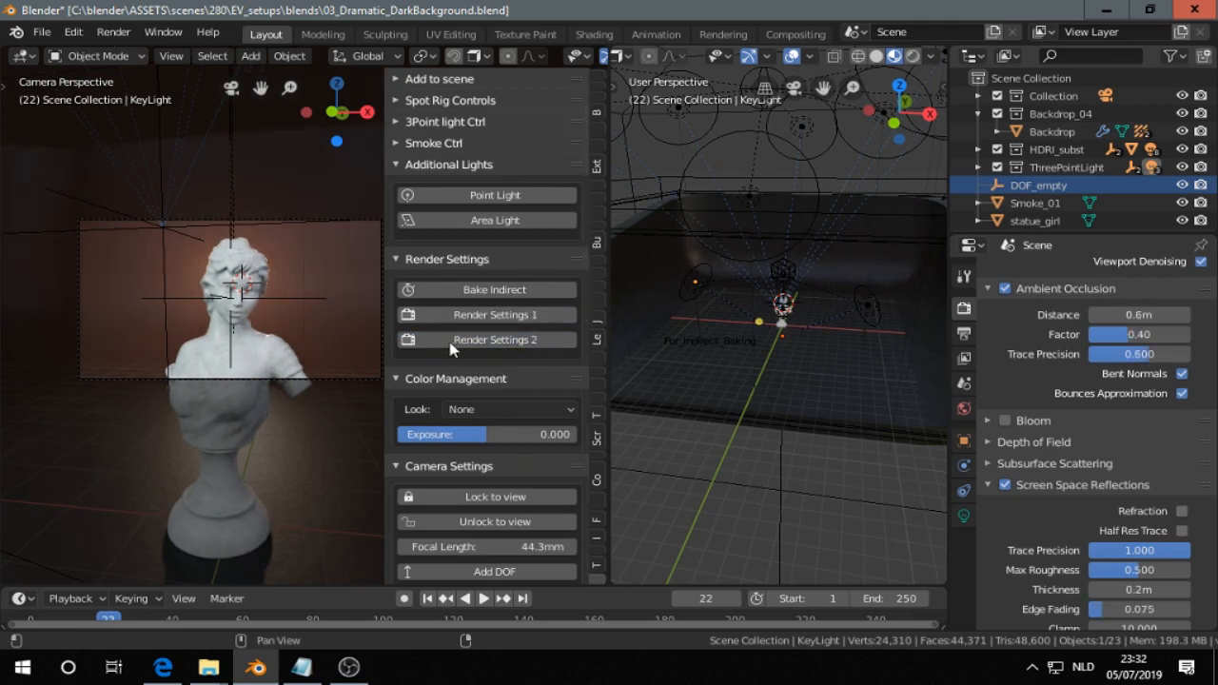
left_click(989, 289)
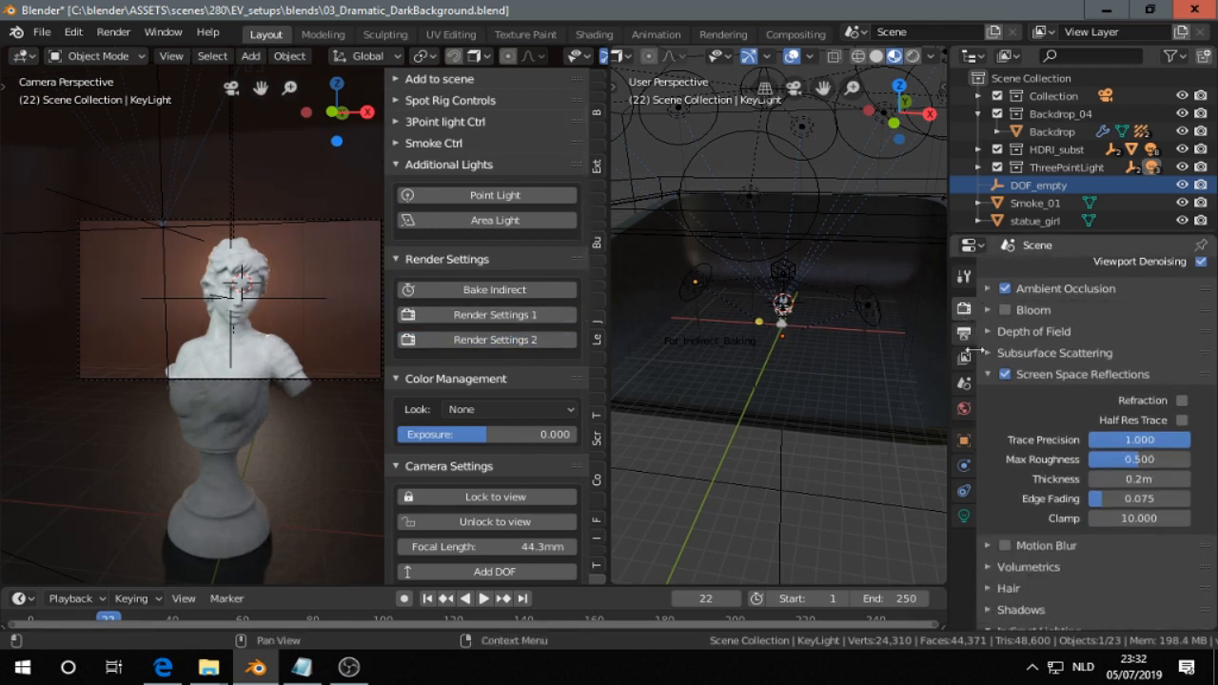
left_click(989, 375)
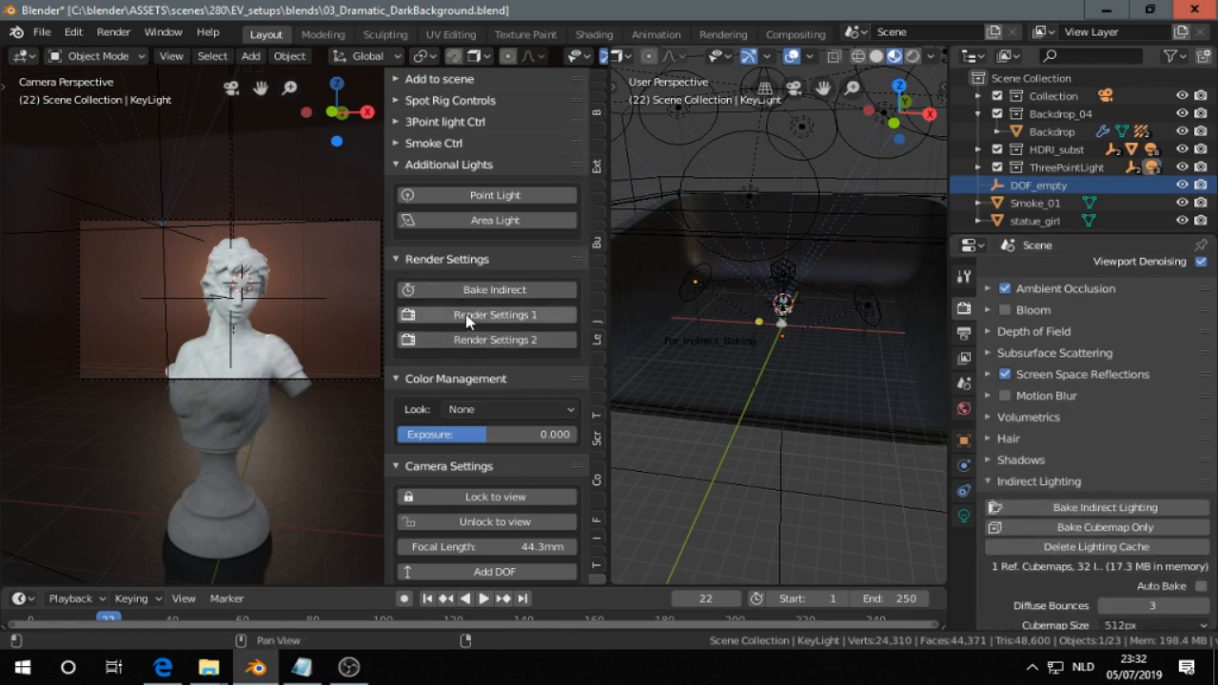
- Try the Medium Contrast and Medium Low Contrast looks in the addon's color management
left_click(395, 259)
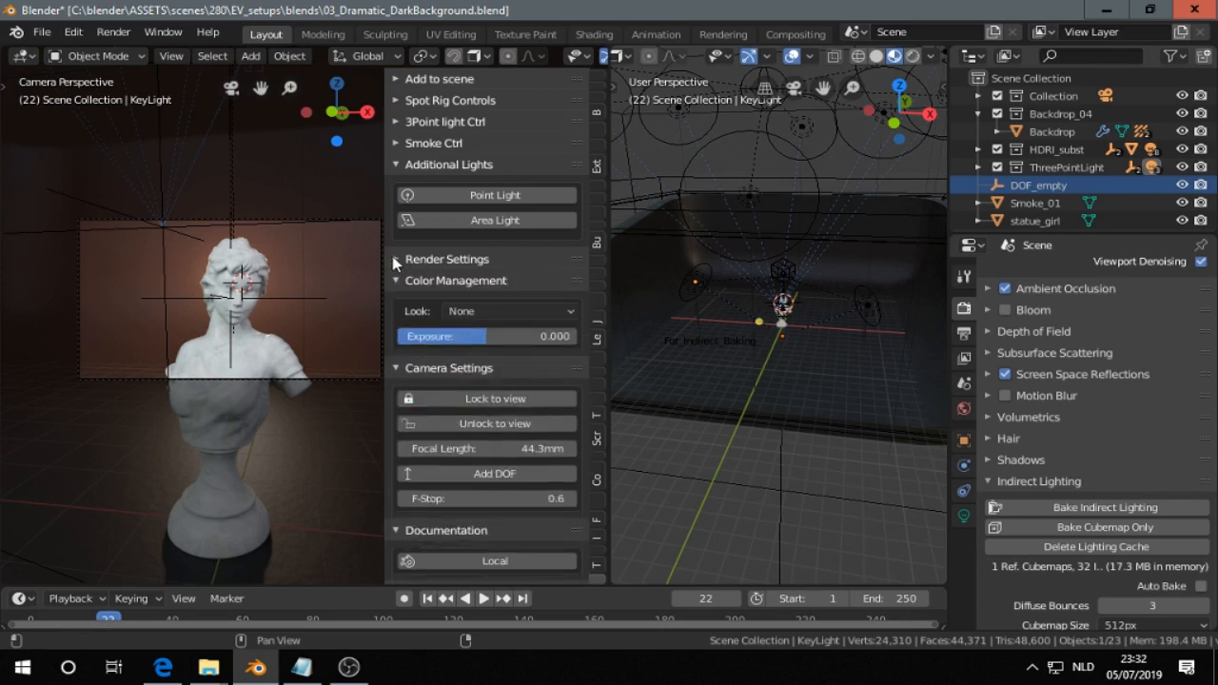
left_click(501, 312)
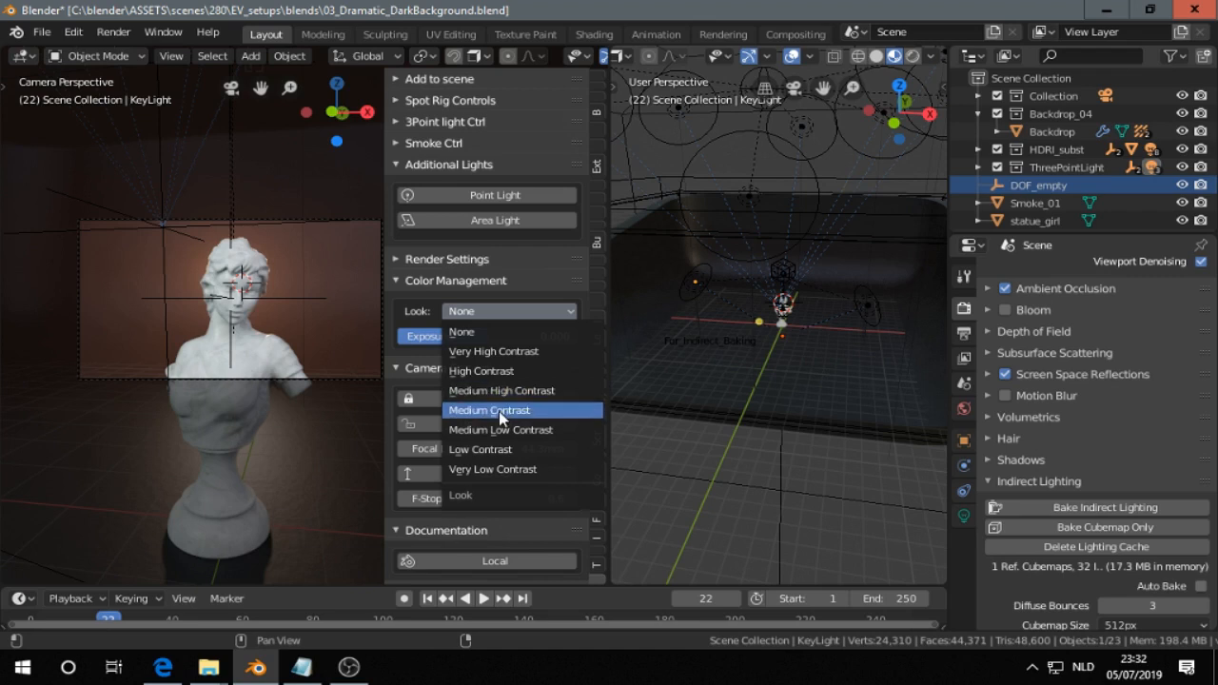
left_click(501, 410)
left_click(509, 311)
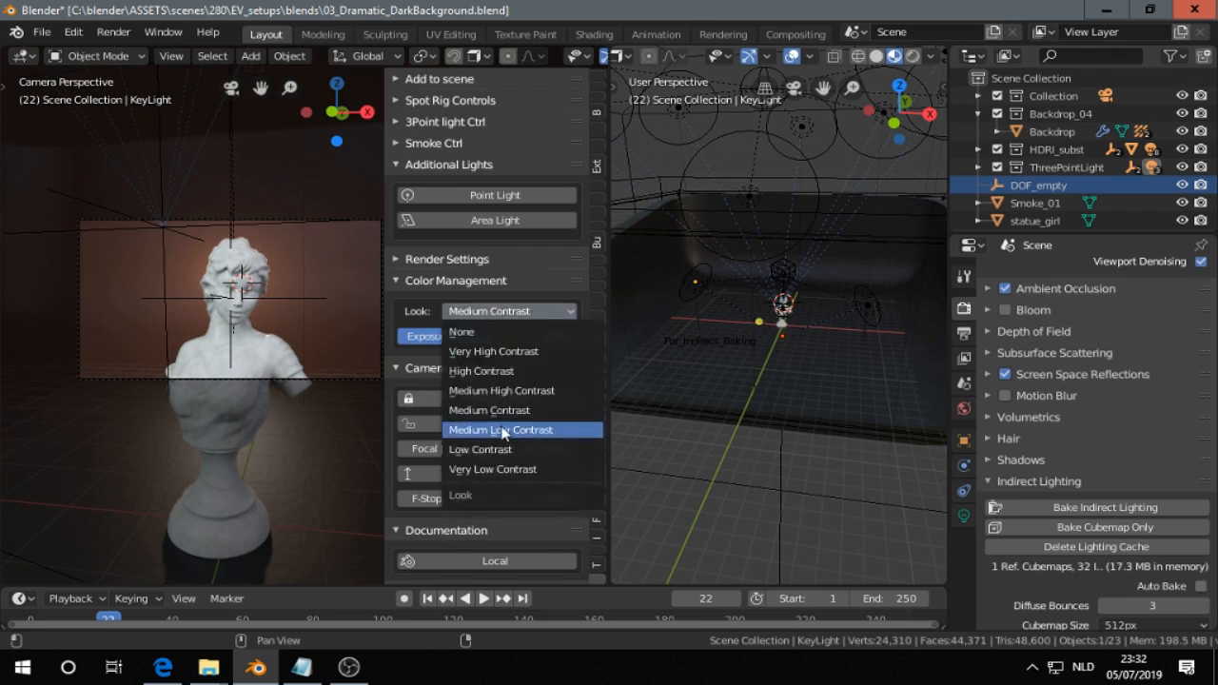
left_click(502, 430)
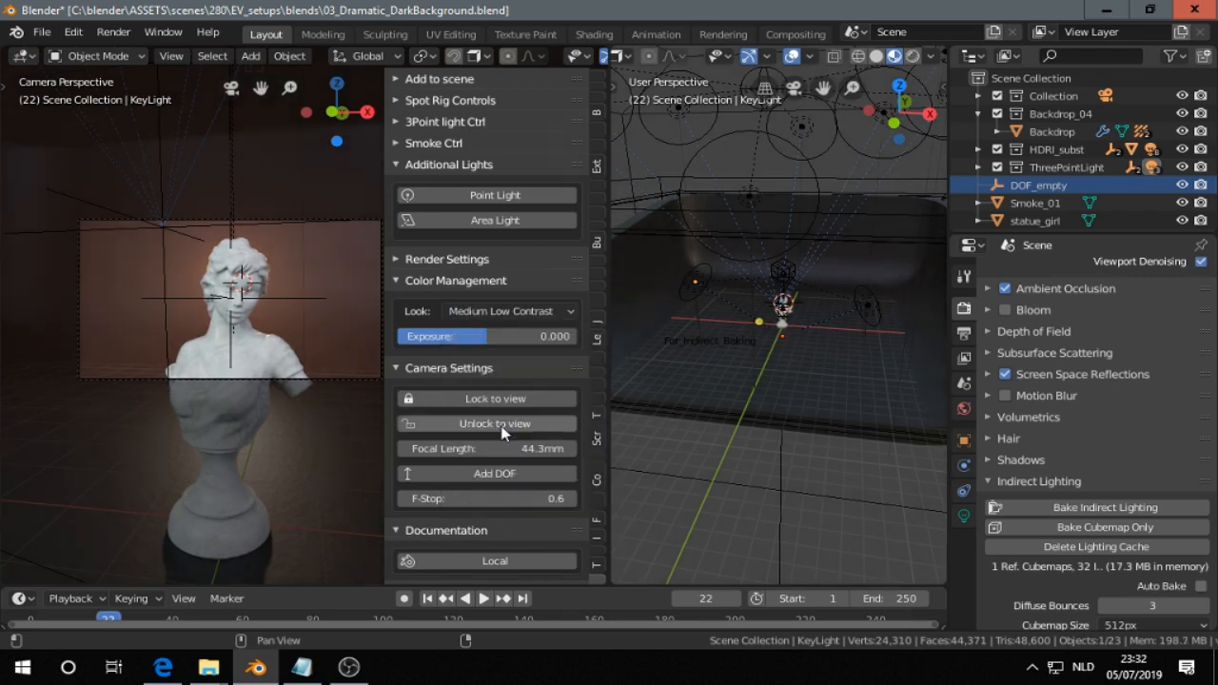
- Reset the color management Look to None and collapse the Color Management section
left_click(504, 311)
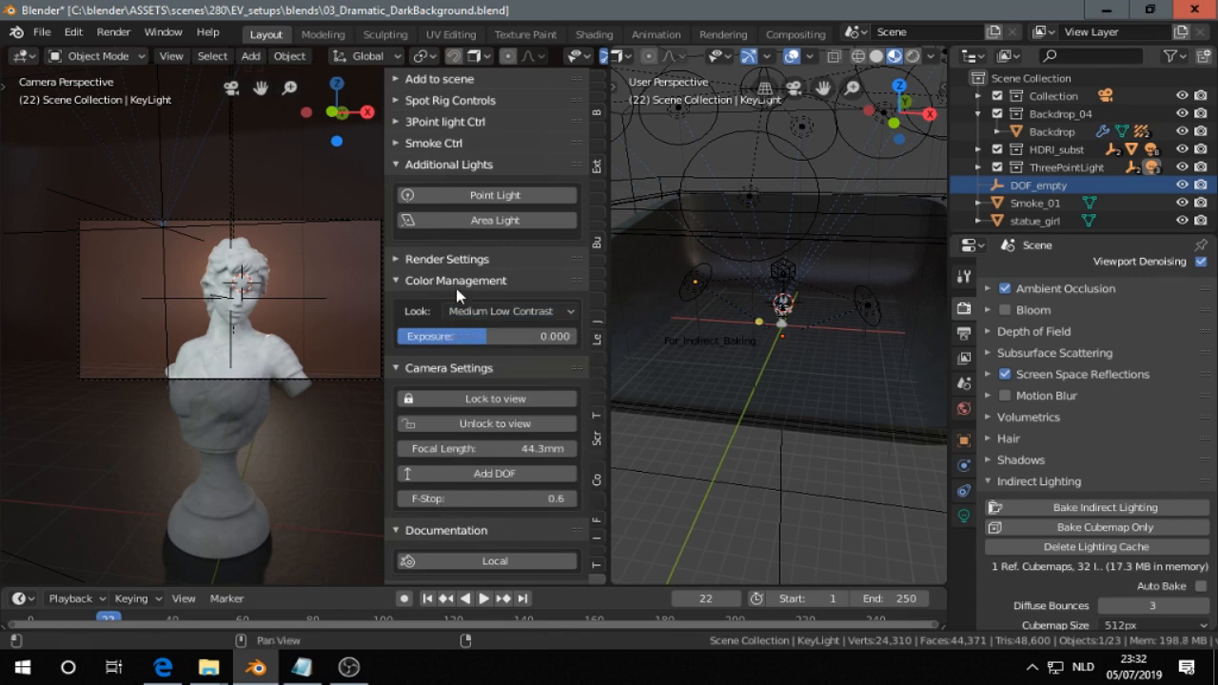
left_click(500, 312)
left_click(480, 330)
left_click(429, 283)
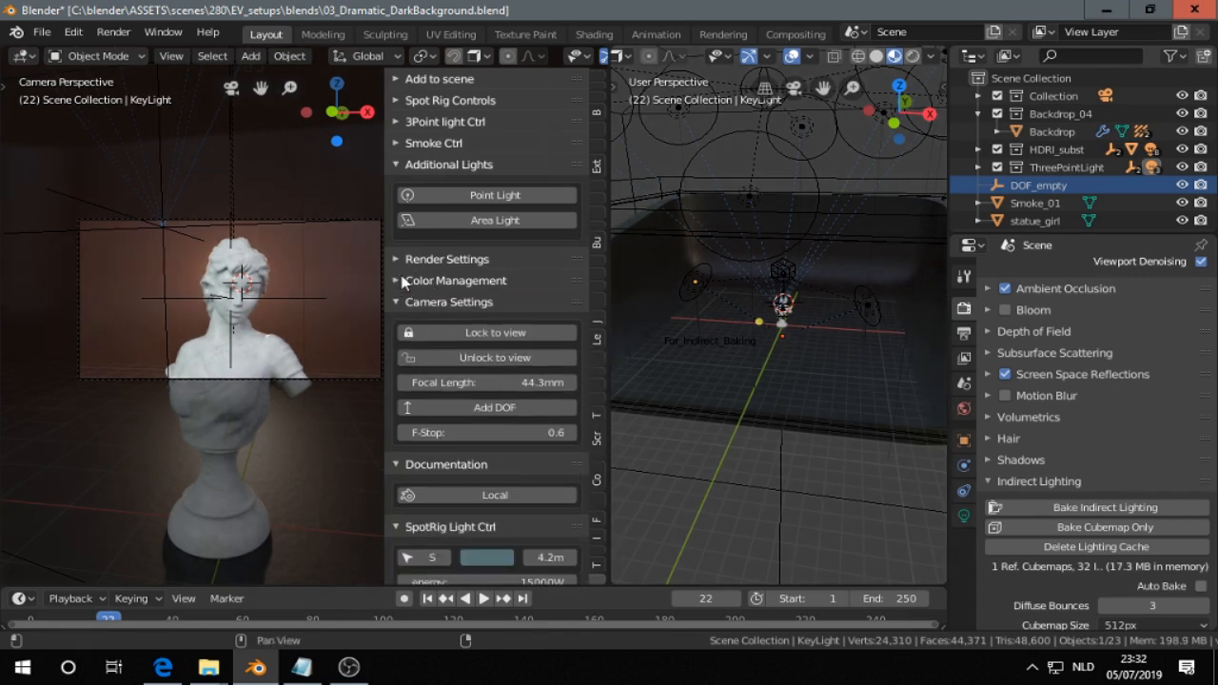
- Lock the camera to the view, adjust its angle on the bust slightly and unlock it again
left_click(471, 328)
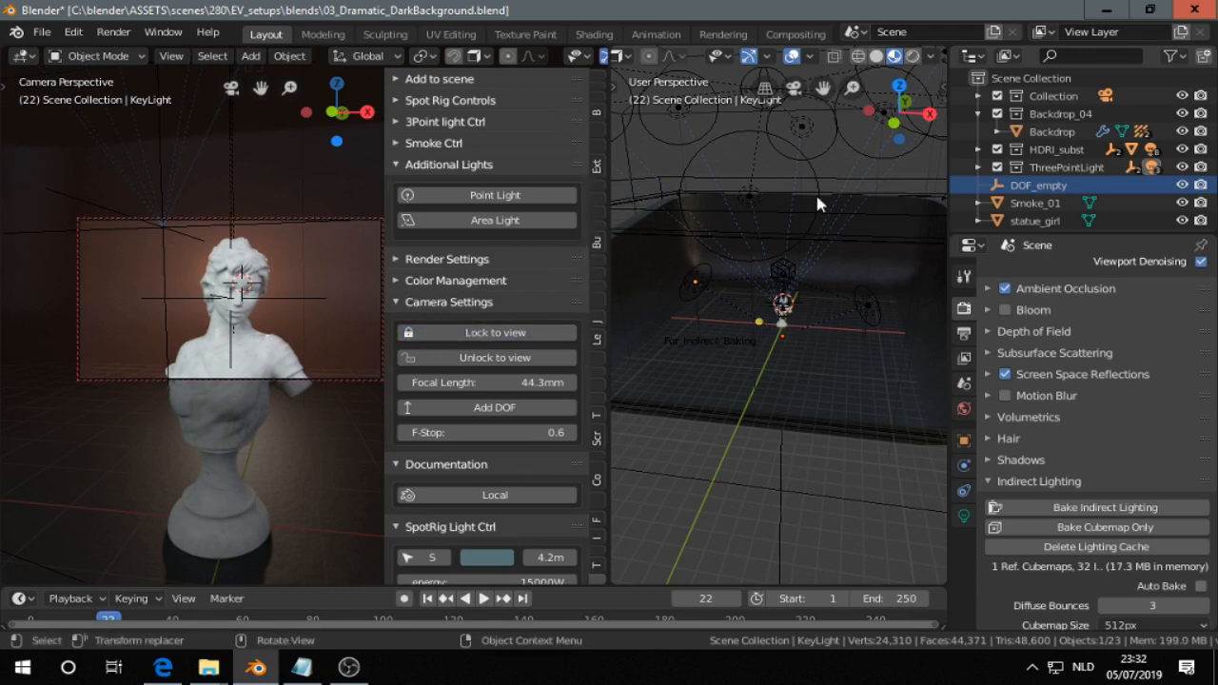
key("n")
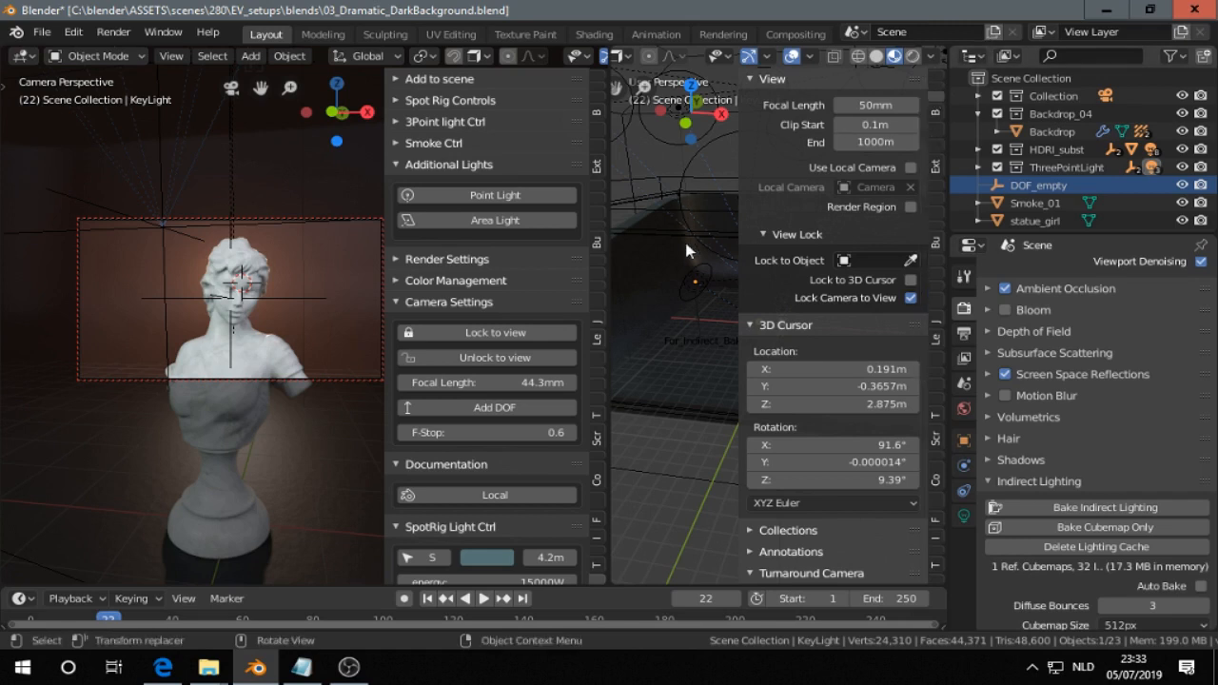
key("n")
left_click(490, 338)
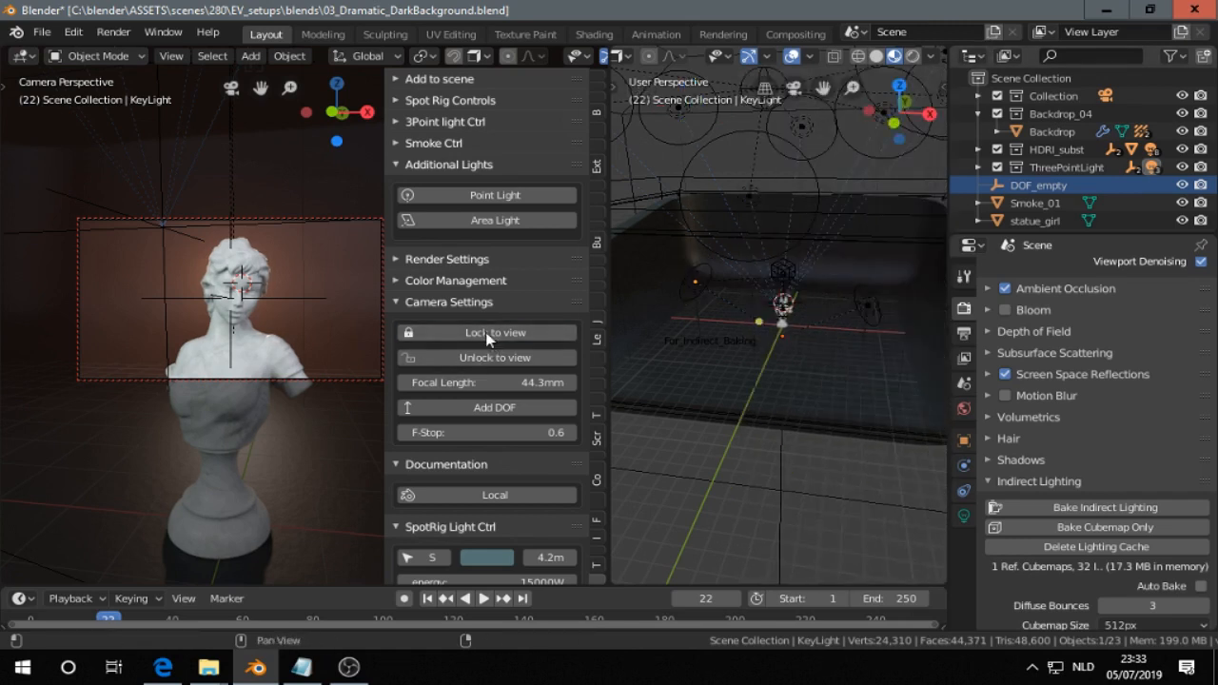
mouse_move(268, 308)
middle_mouse_down()
mouse_move(271, 287)
mouse_move(314, 289)
mouse_move(271, 299)
middle_mouse_up()
left_click(412, 354)
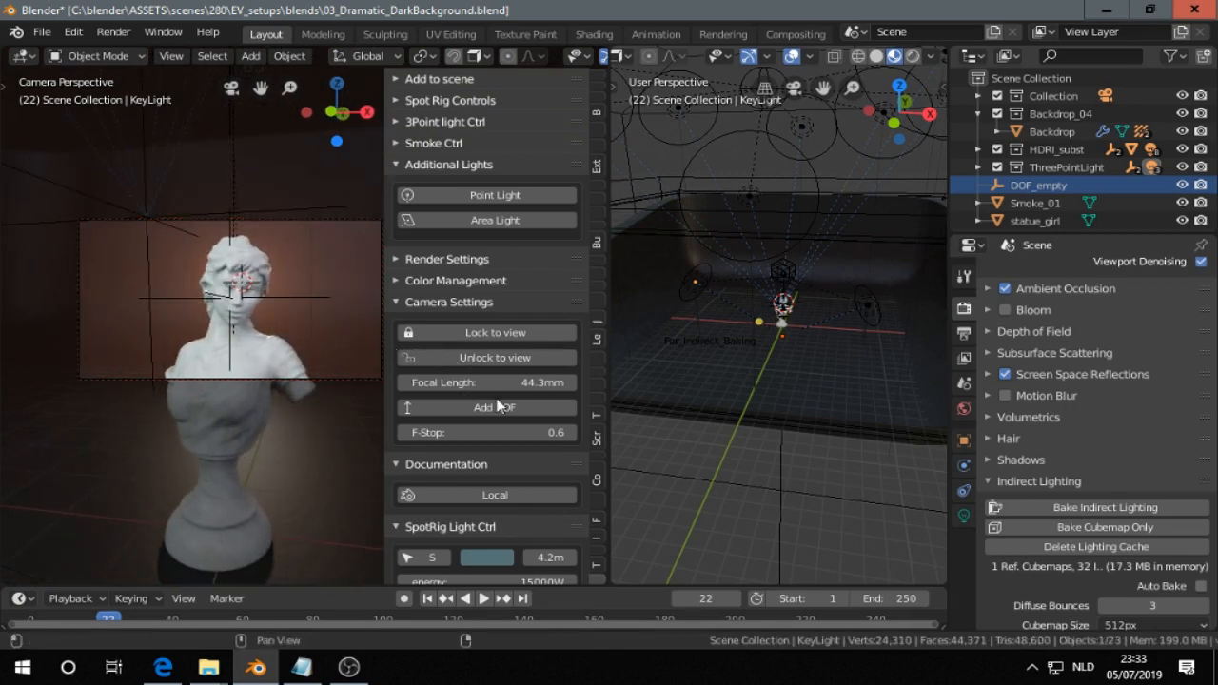
- Set the camera's focal length to 48.3 mm and lower the F-Stop to 0.1 with DOF_empty selected
left_click_drag(441, 384, 471, 384)
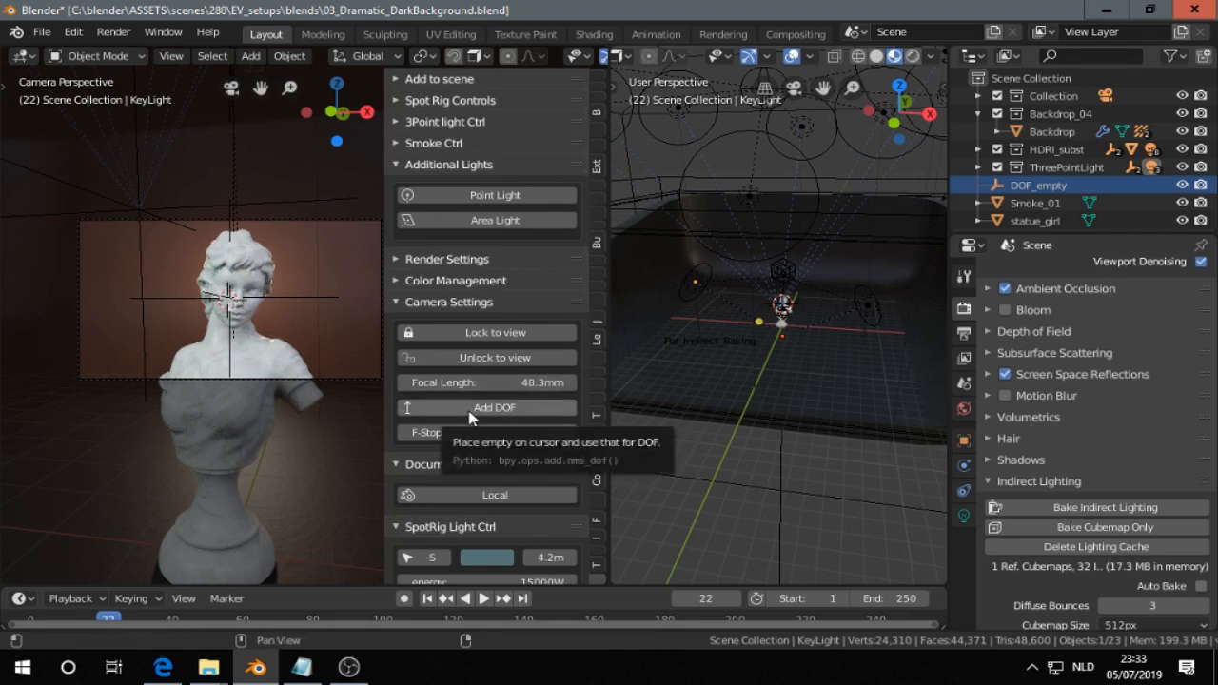
left_click(1038, 185)
left_click_drag(487, 432, 438, 432)
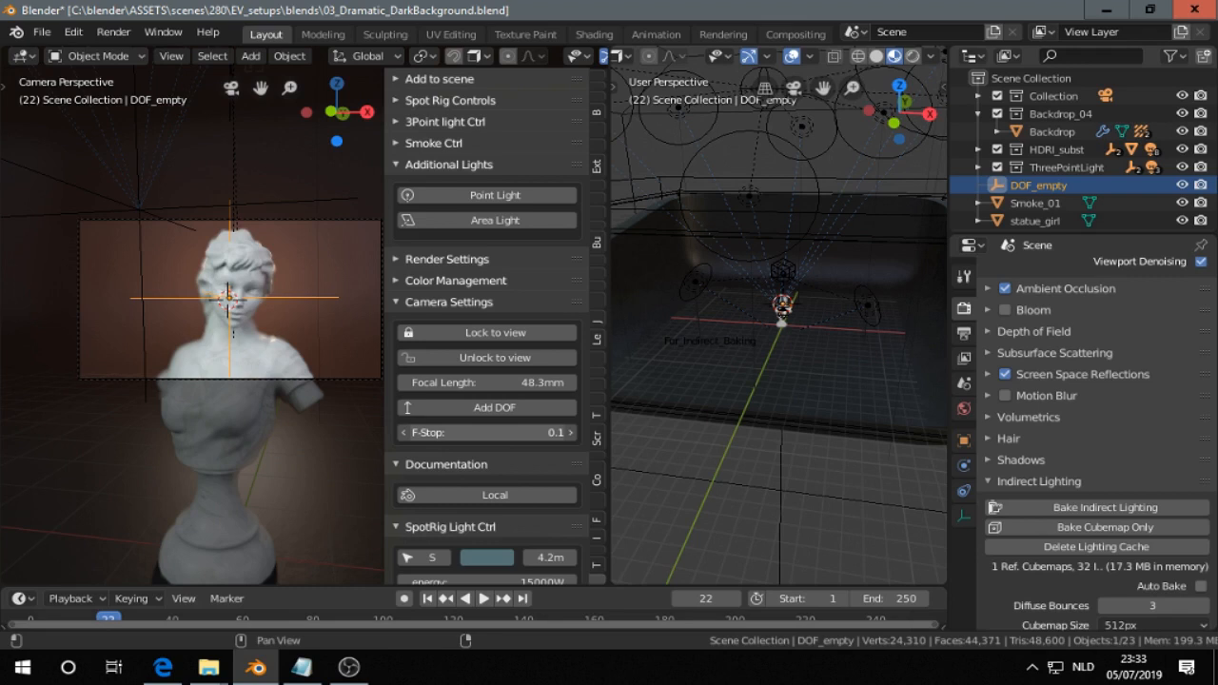
left_click_drag(501, 430, 428, 430)
left_click(416, 304)
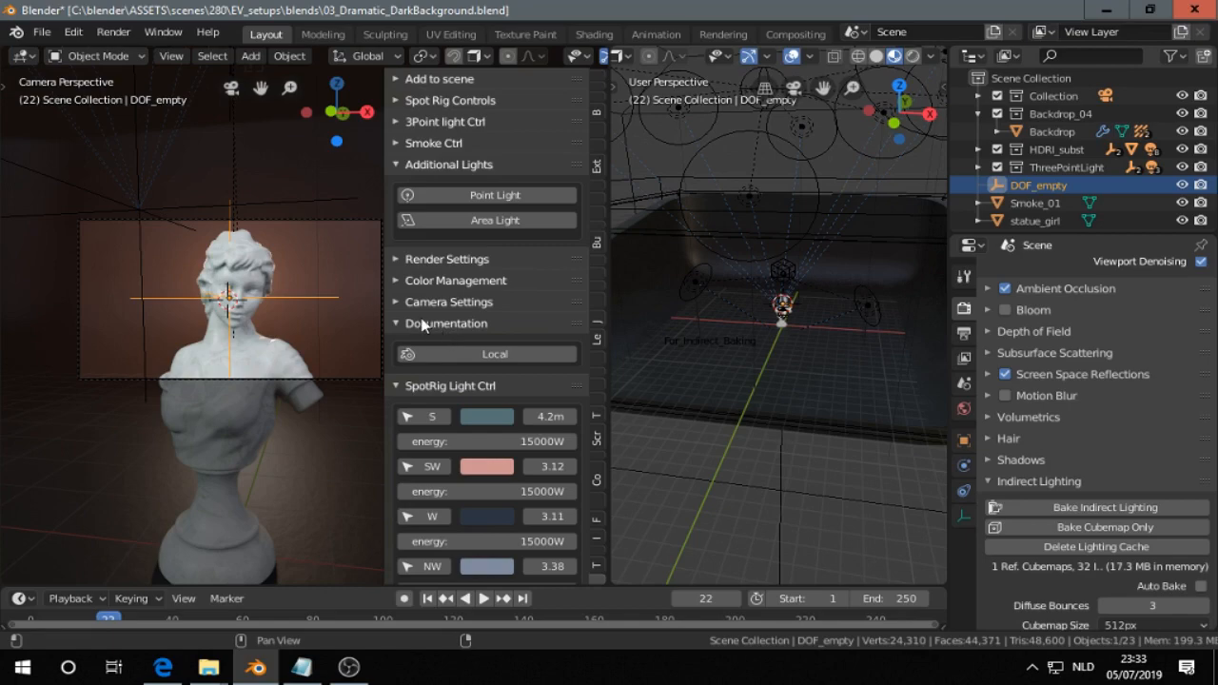
- Open the addon's local documentation in the browser, look through its list of topics and return to Blender
left_click(481, 356)
left_click(164, 669)
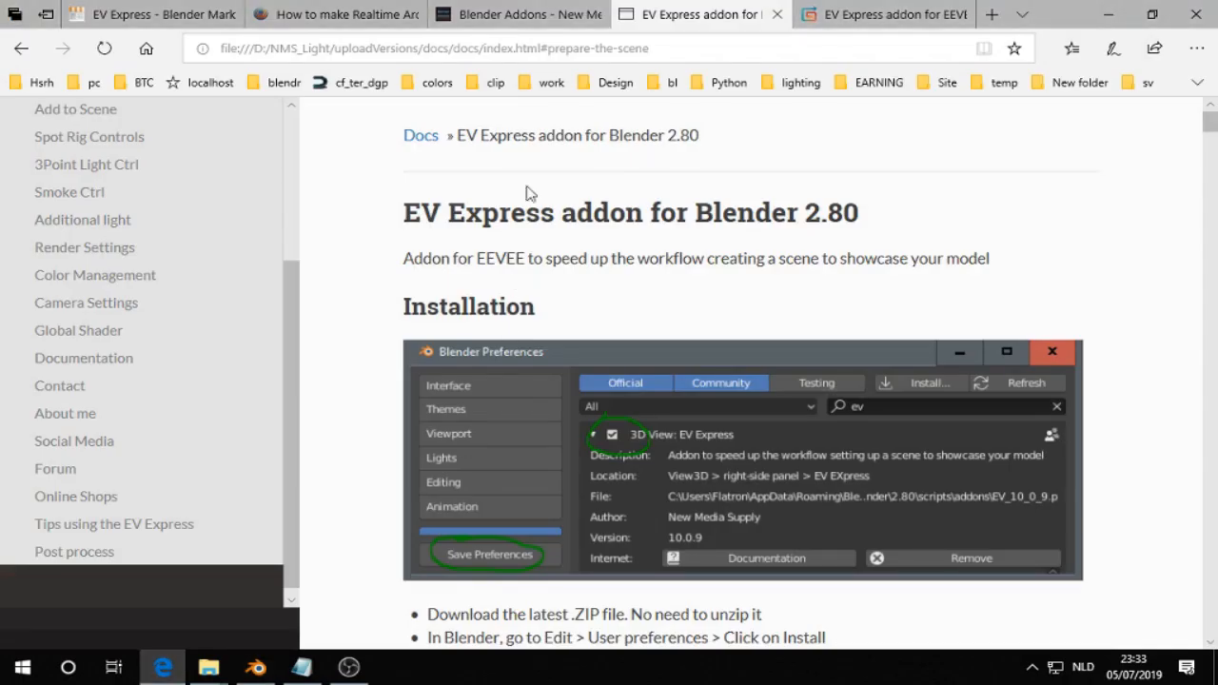
scroll(144, 196, "up", 3)
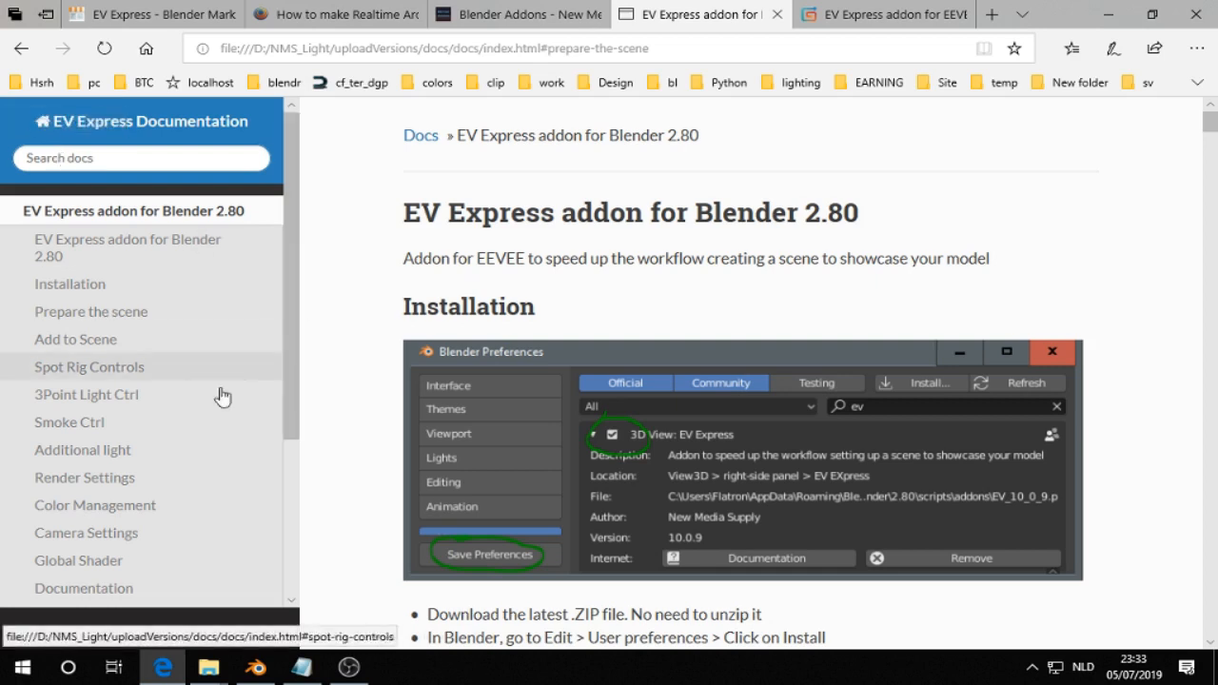
scroll(76, 371, "down", 5)
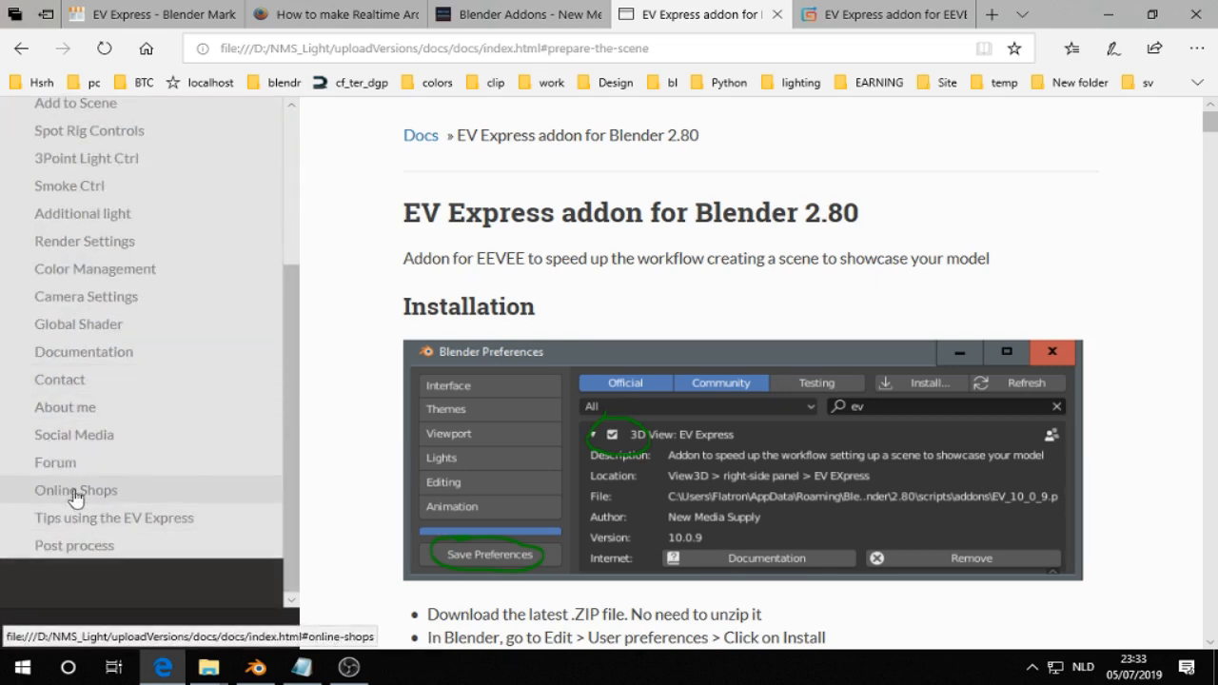
scroll(86, 352, "up", 3)
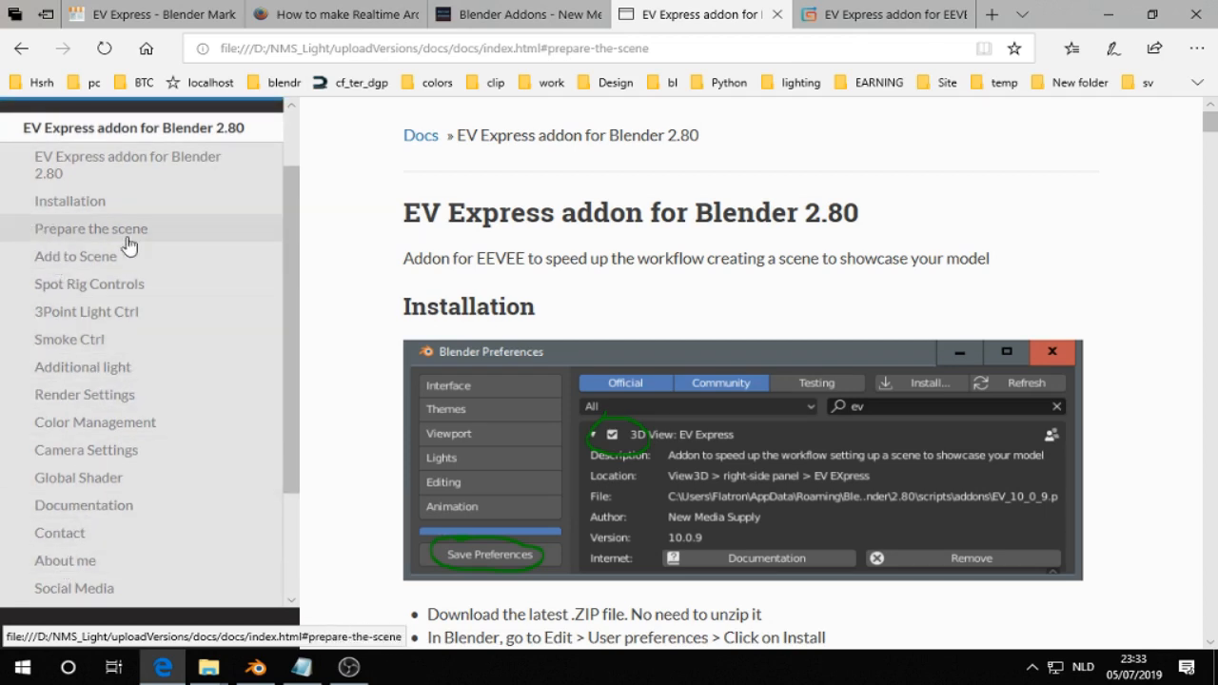
left_click(255, 667)
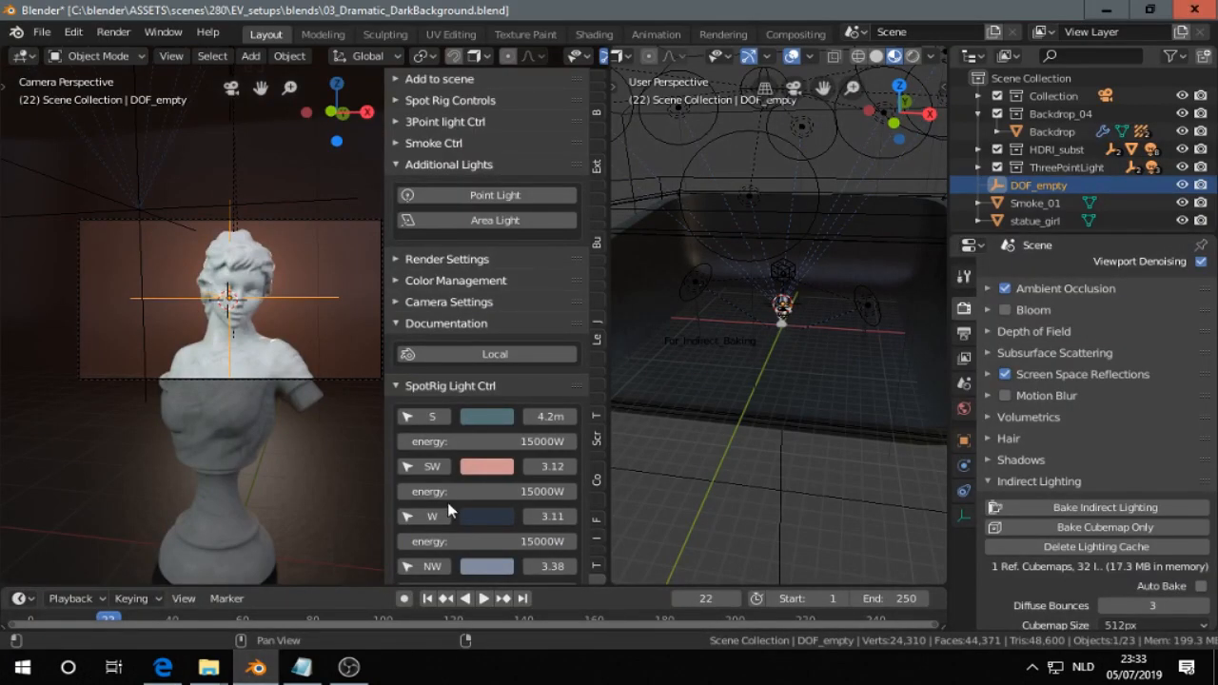
- Select the S light of the spot rig and try moving it along the Z axis
scroll(781, 289, "down", 5)
middle_click_drag(780, 277, 750, 325)
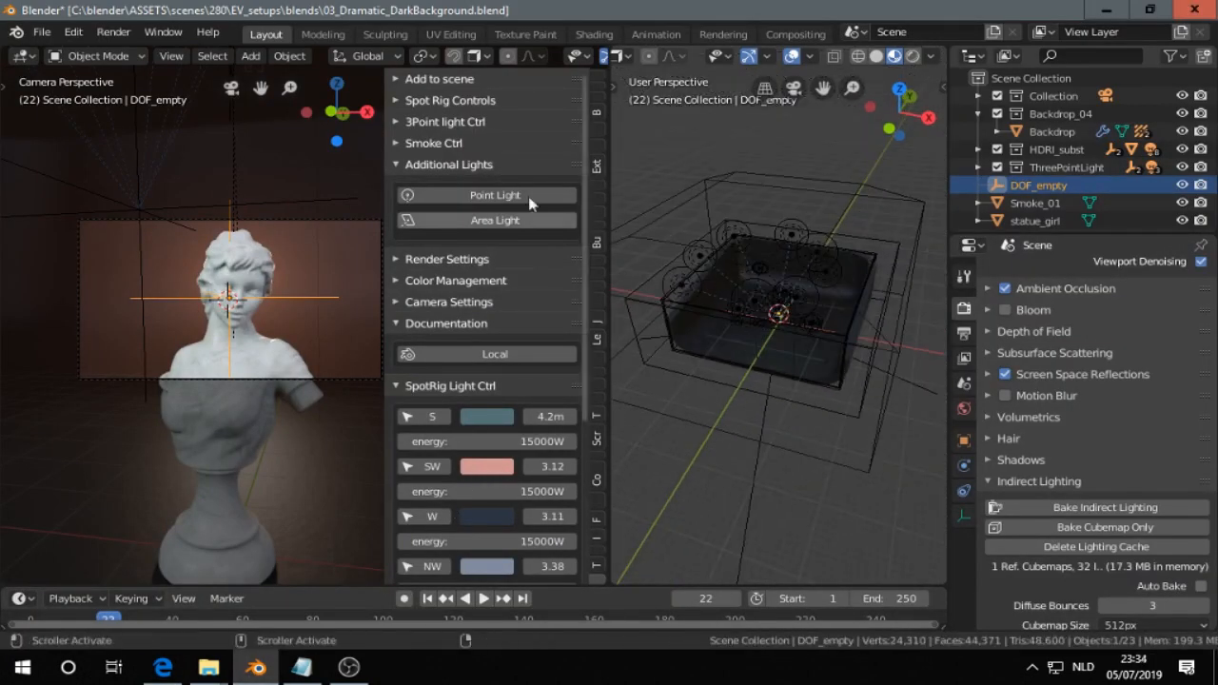
middle_click_drag(772, 288, 737, 196)
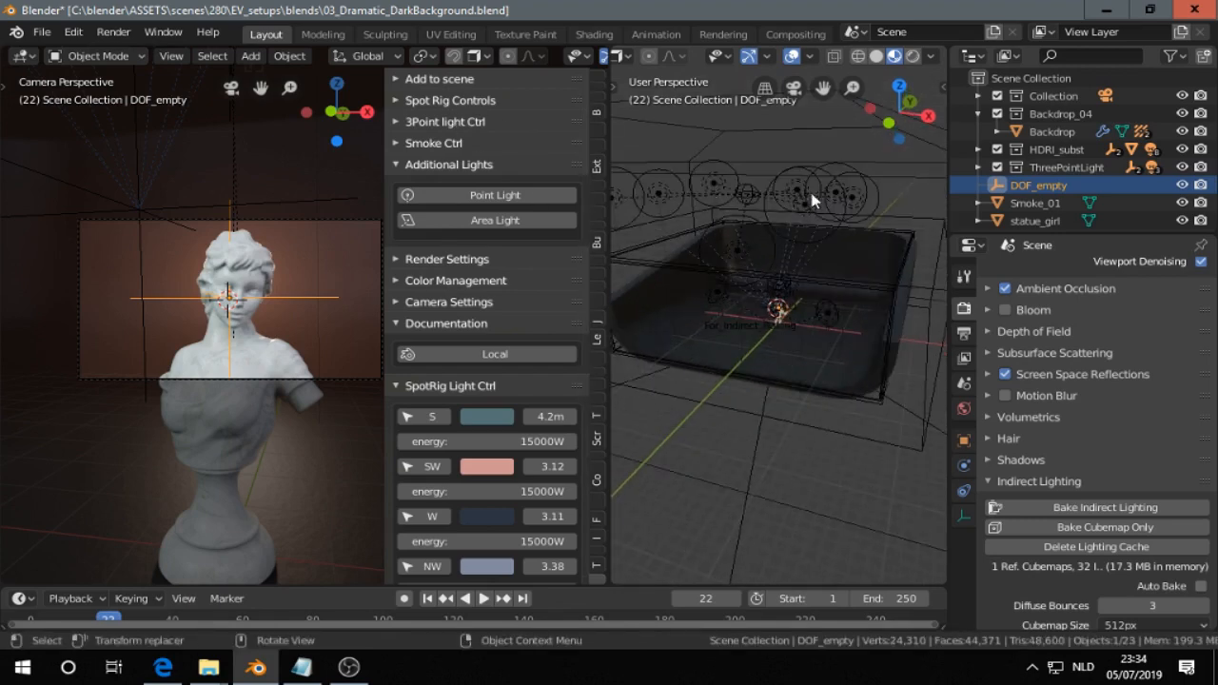
left_click(417, 419)
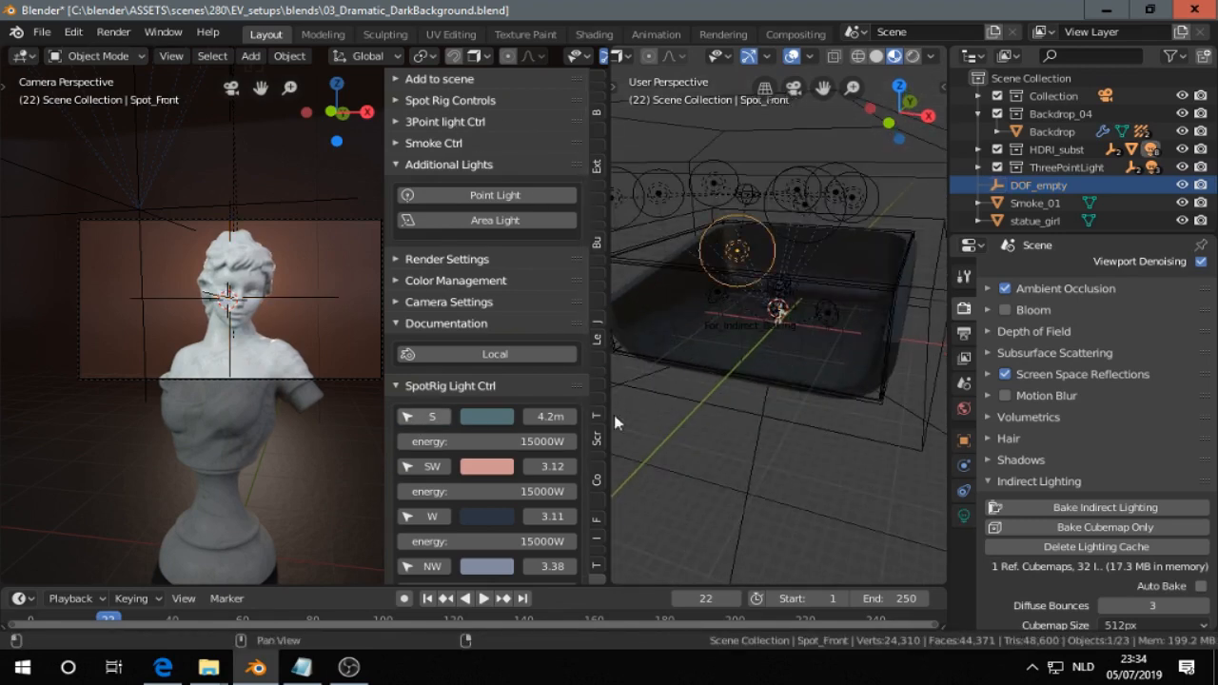
middle_click_drag(780, 312, 750, 312)
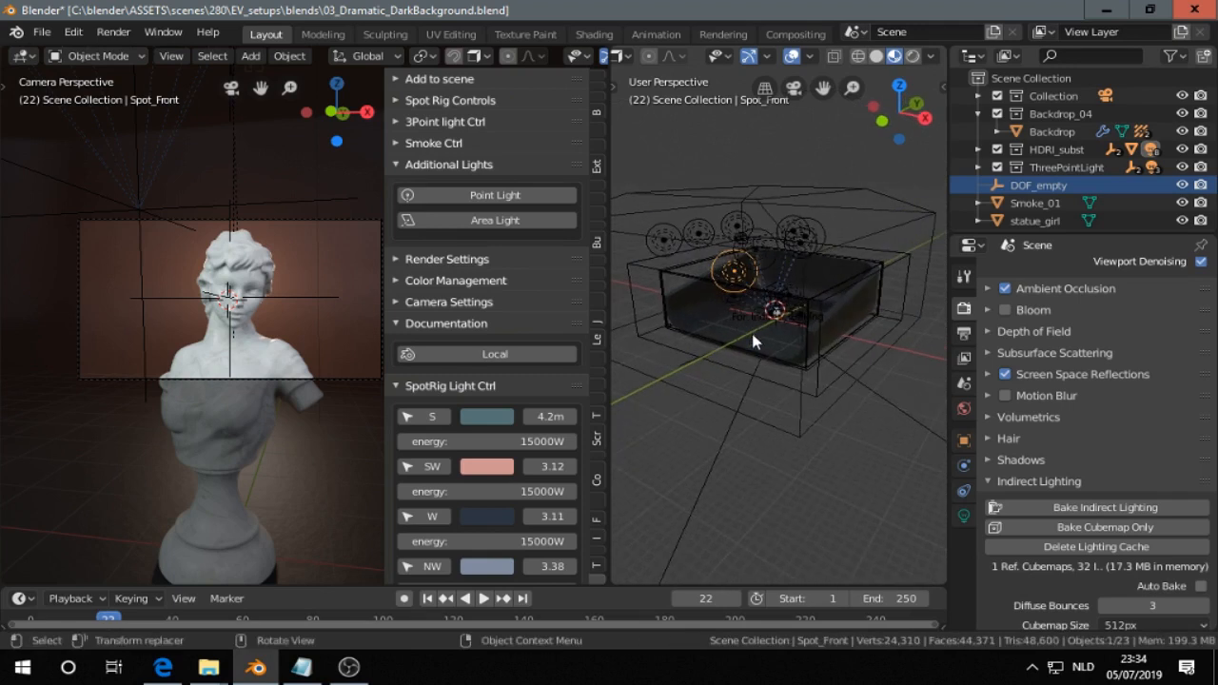
key("g")
key("z")
right_click(737, 310)
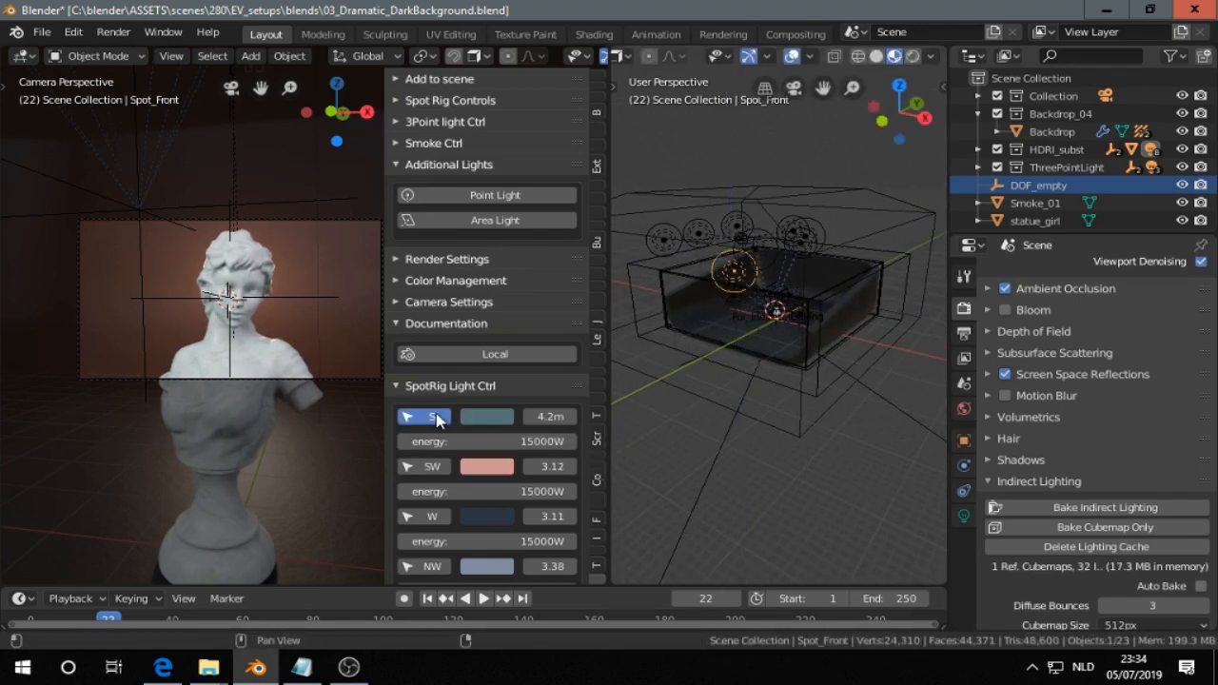
- Try a different color for the S light of the spot rig
left_click(479, 416)
mouse_move(520, 238)
left_mouse_down()
mouse_move(531, 305)
mouse_move(529, 287)
left_mouse_up()
key("Escape")
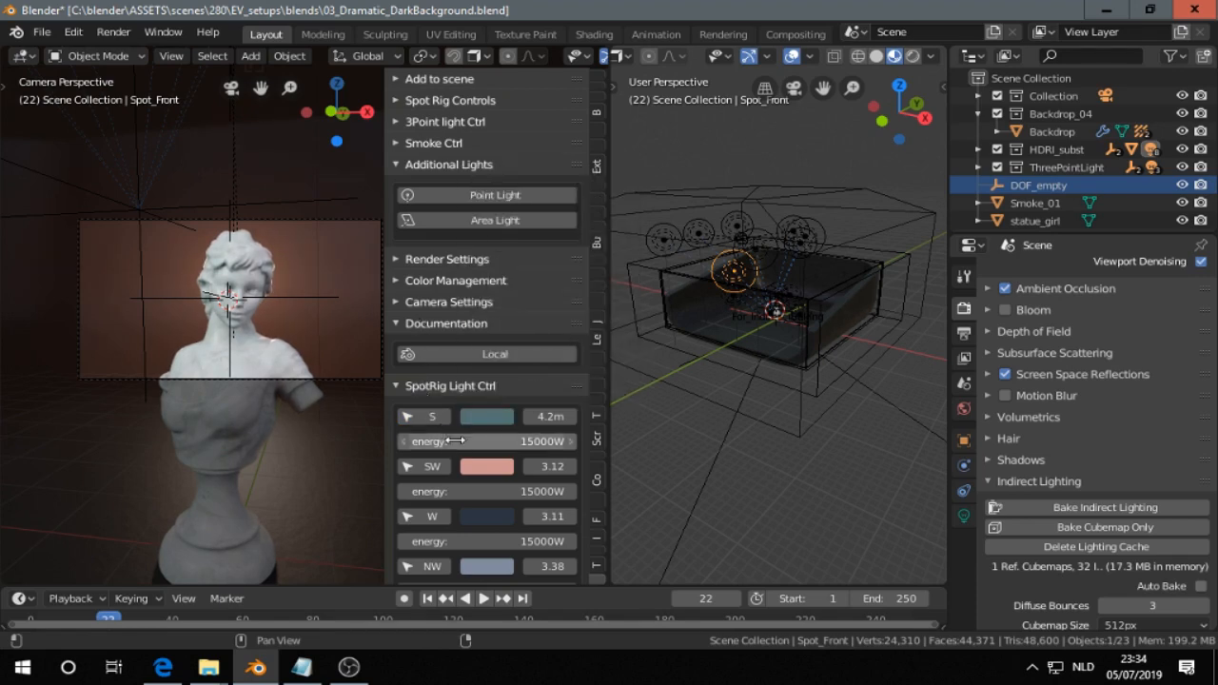
- Try moving the S light freely in the right orthographic view
middle_click_drag(771, 243, 702, 237)
key("KP_3")
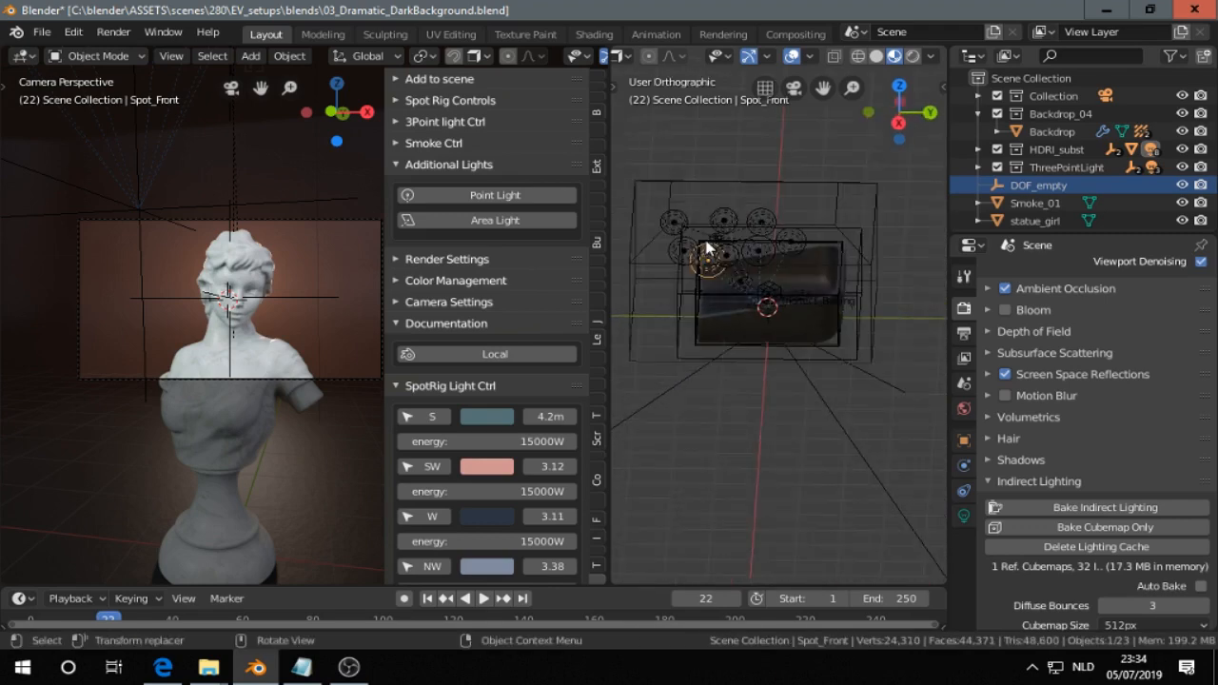
key("g")
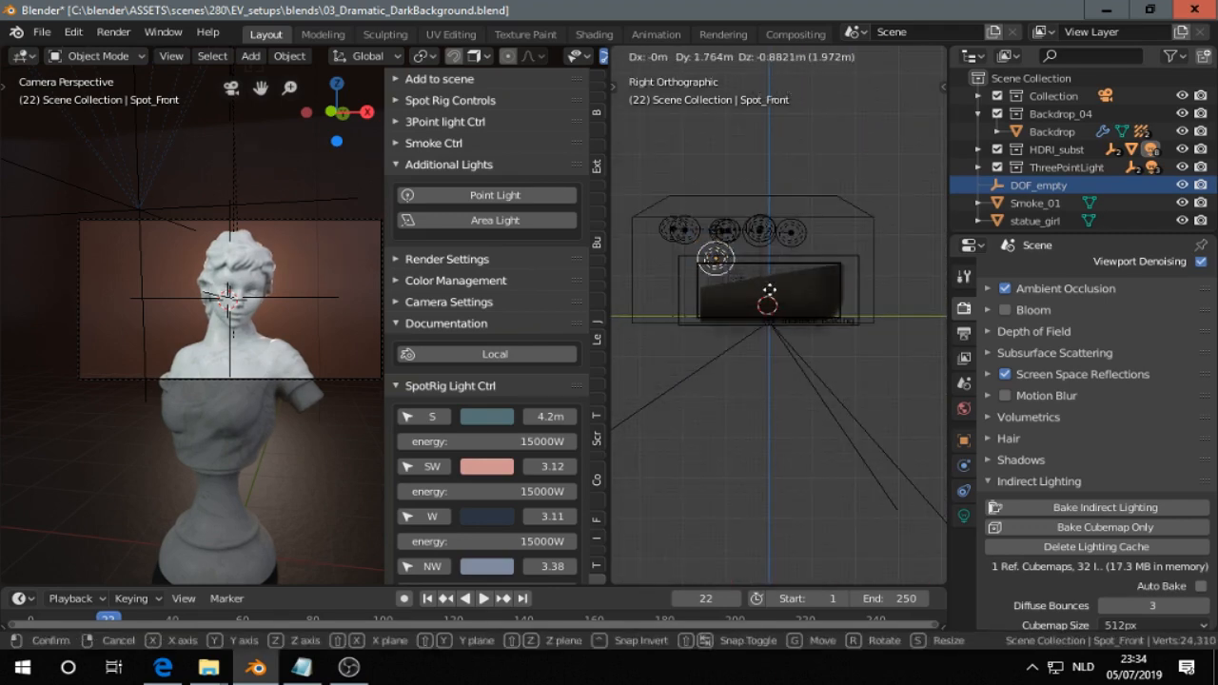
right_click(748, 273)
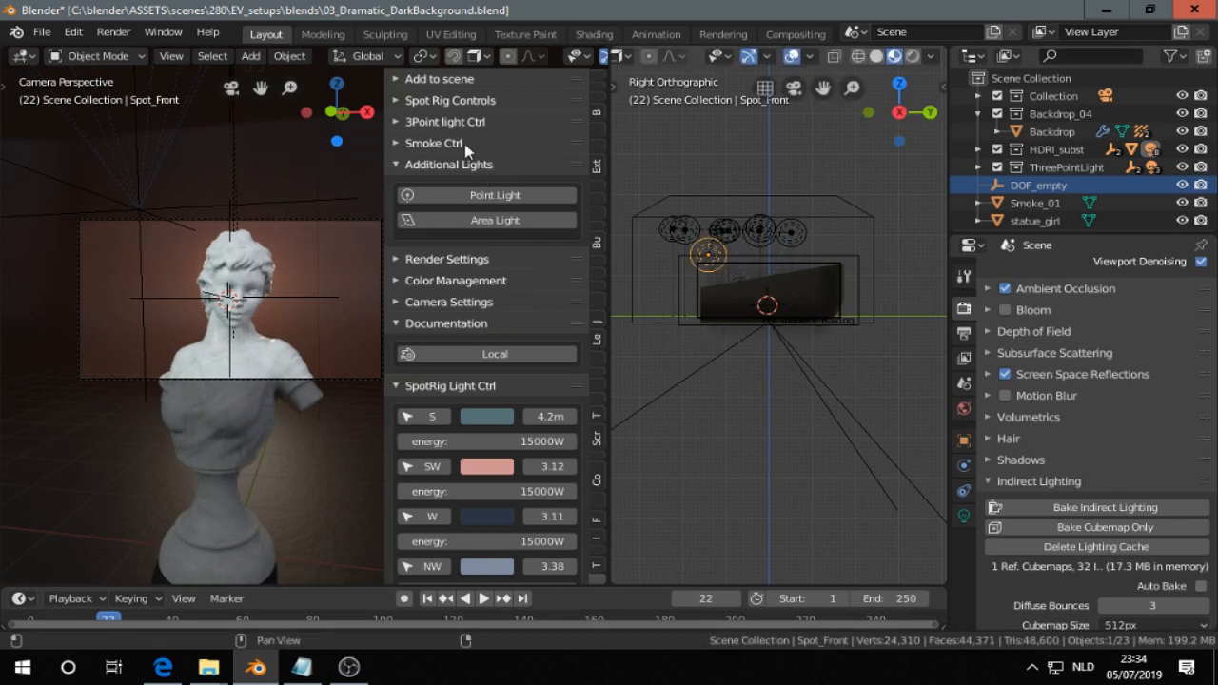
- Move the whole spot rig by its light position control about 6.4 m along Y and -6.4 m along Z
left_click(430, 100)
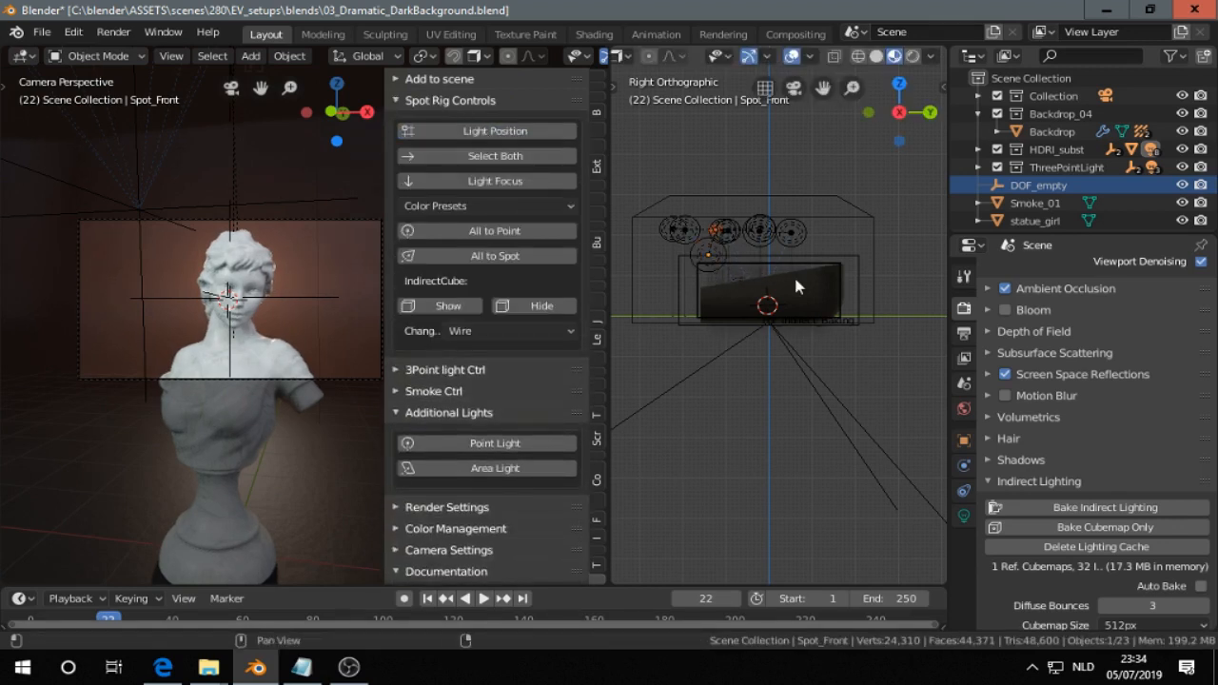
key("g")
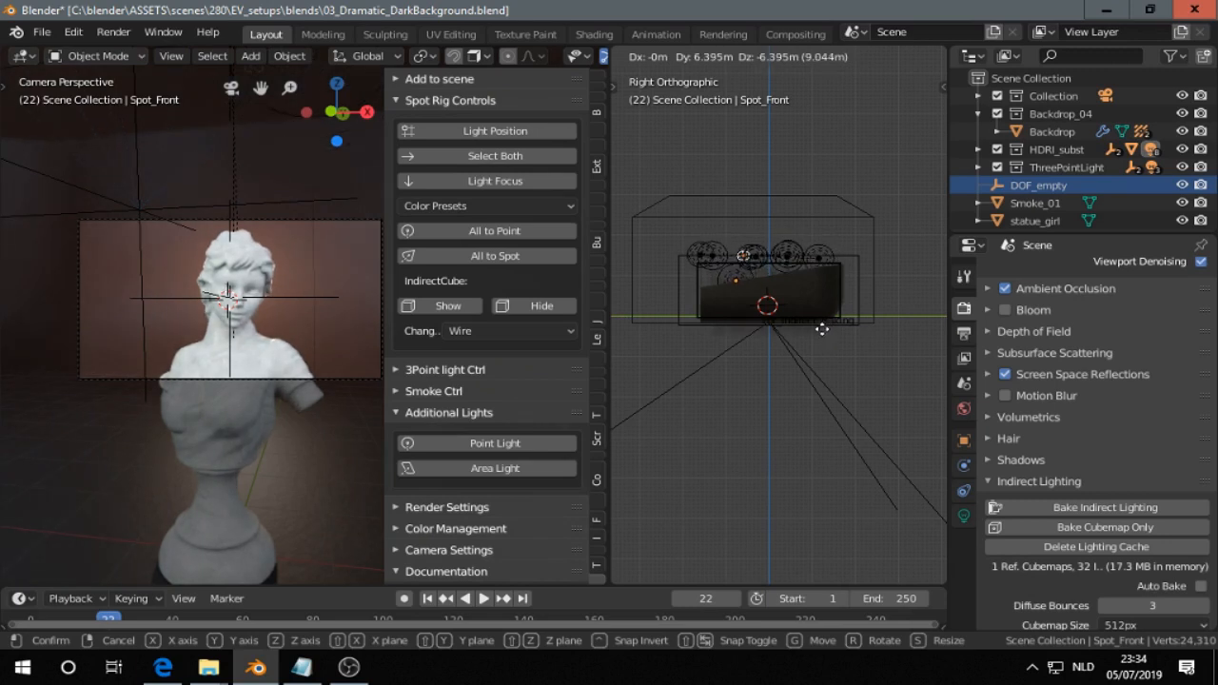
left_click(824, 331)
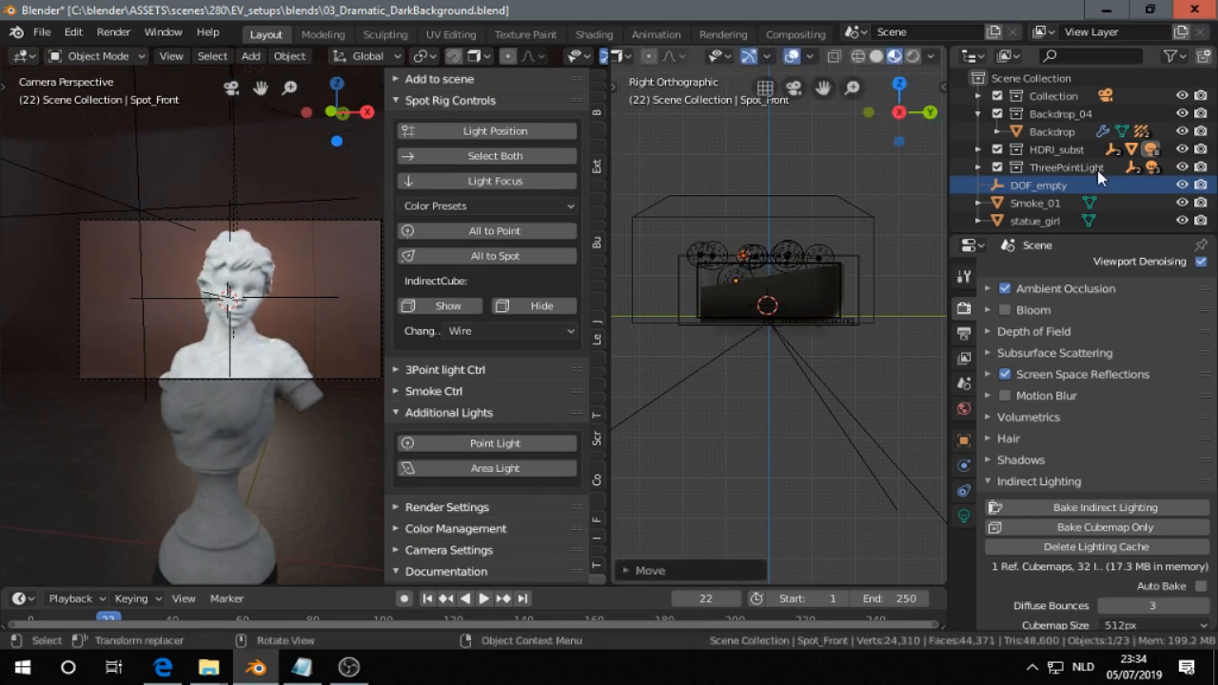
- Hide the ThreePointLight collection and change the S light's color to a darker grey-blue
left_click(1182, 166)
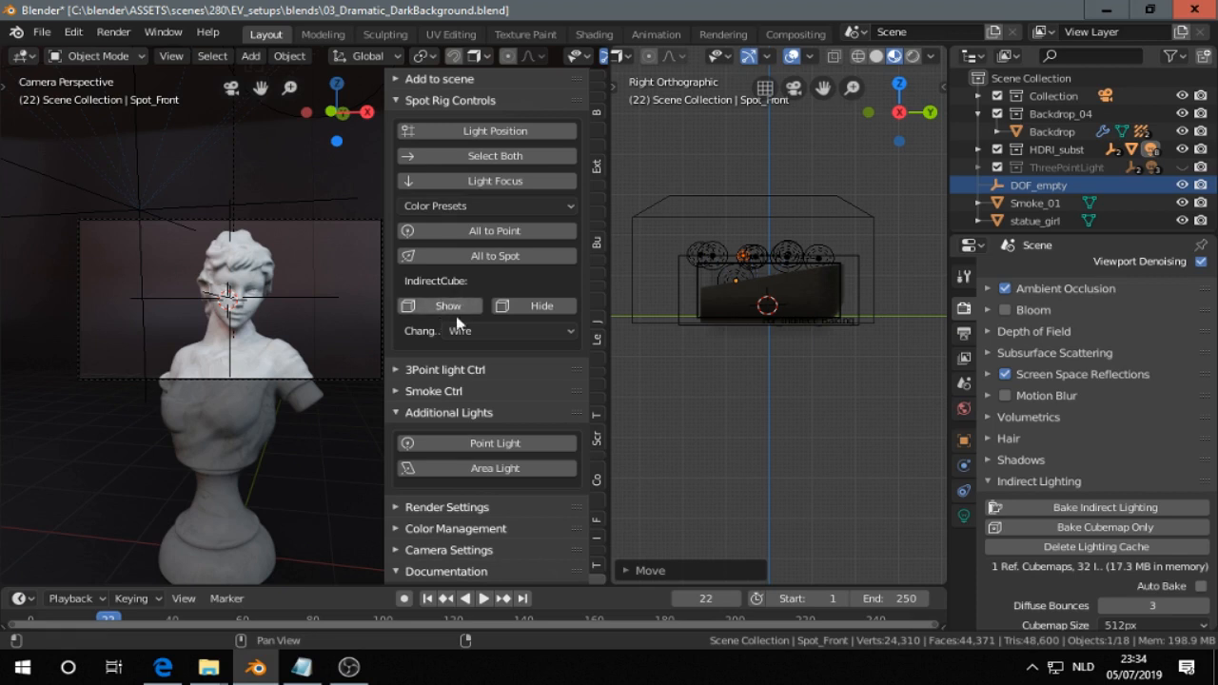
scroll(457, 320, "down", 5)
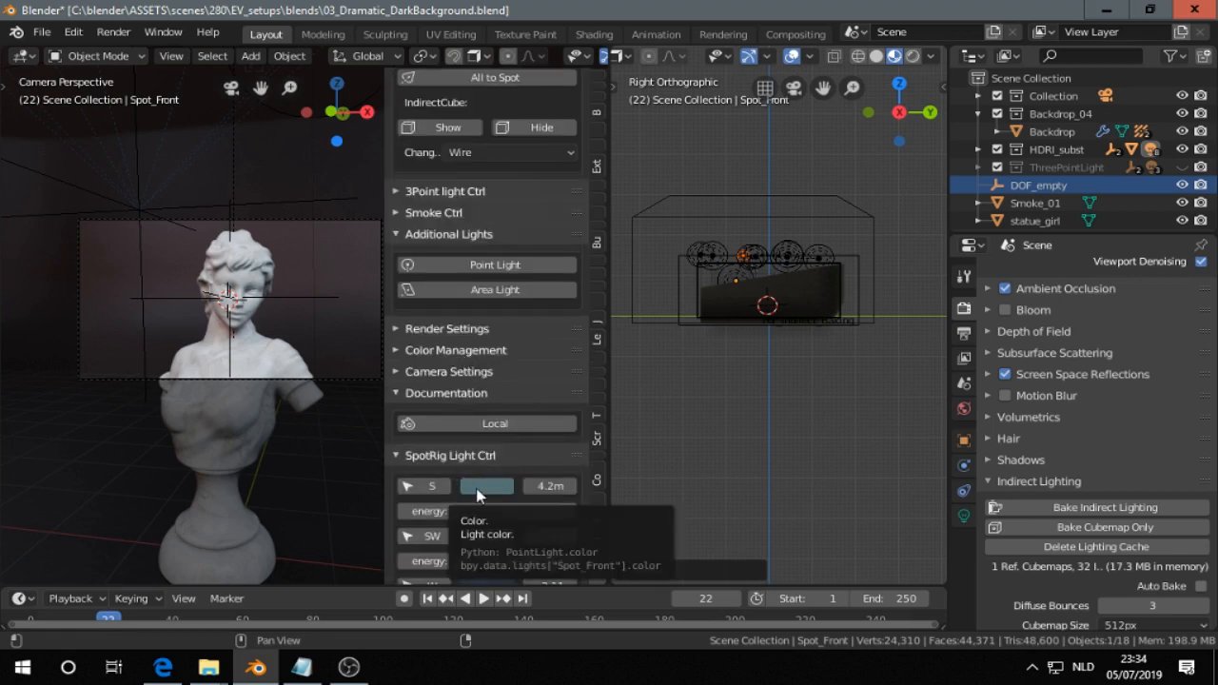
left_click(481, 490)
mouse_move(623, 317)
left_mouse_down()
mouse_move(624, 302)
mouse_move(624, 371)
mouse_move(623, 303)
mouse_move(624, 343)
mouse_move(623, 319)
left_mouse_up()
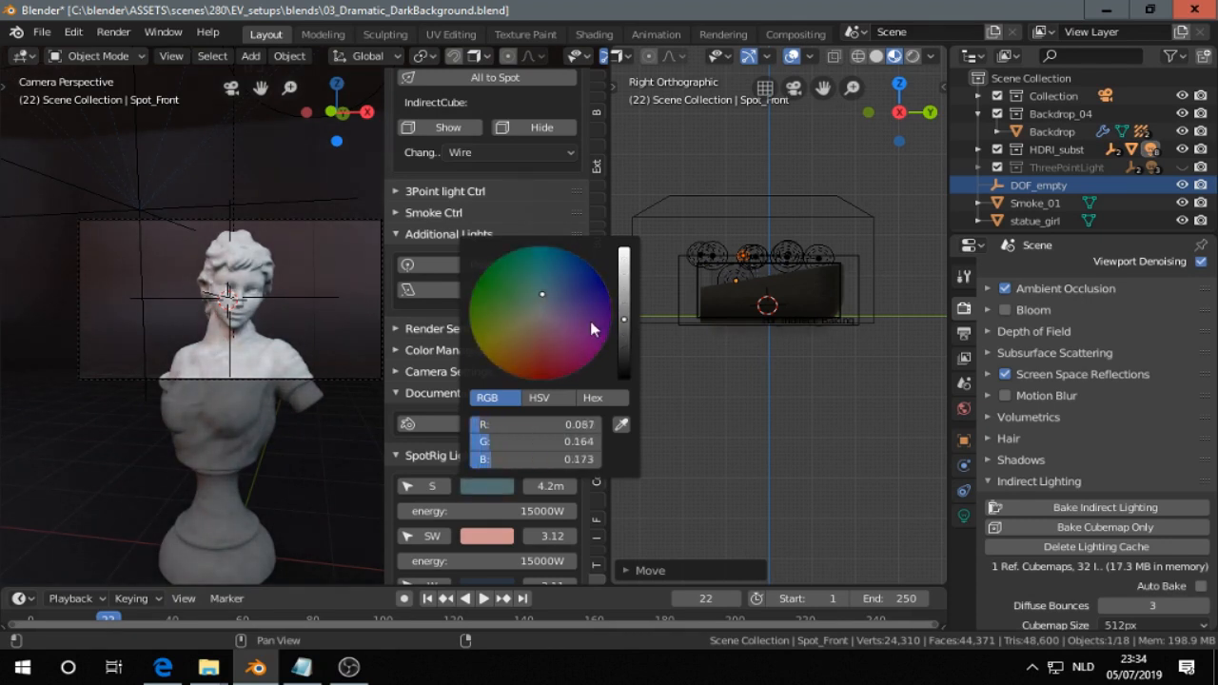
mouse_move(541, 294)
left_mouse_down()
mouse_move(530, 379)
mouse_move(546, 286)
mouse_move(544, 301)
left_mouse_up()
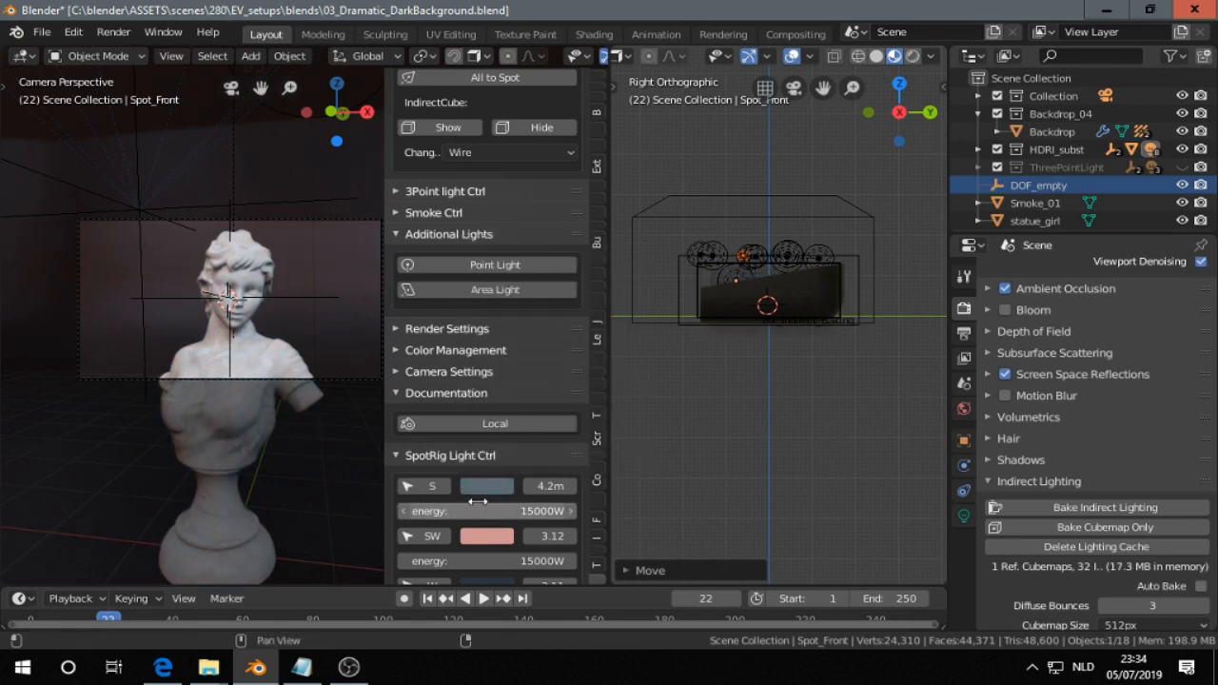
- Change the SW light's color to a light blue
scroll(481, 352, "down", 5)
left_click(486, 357)
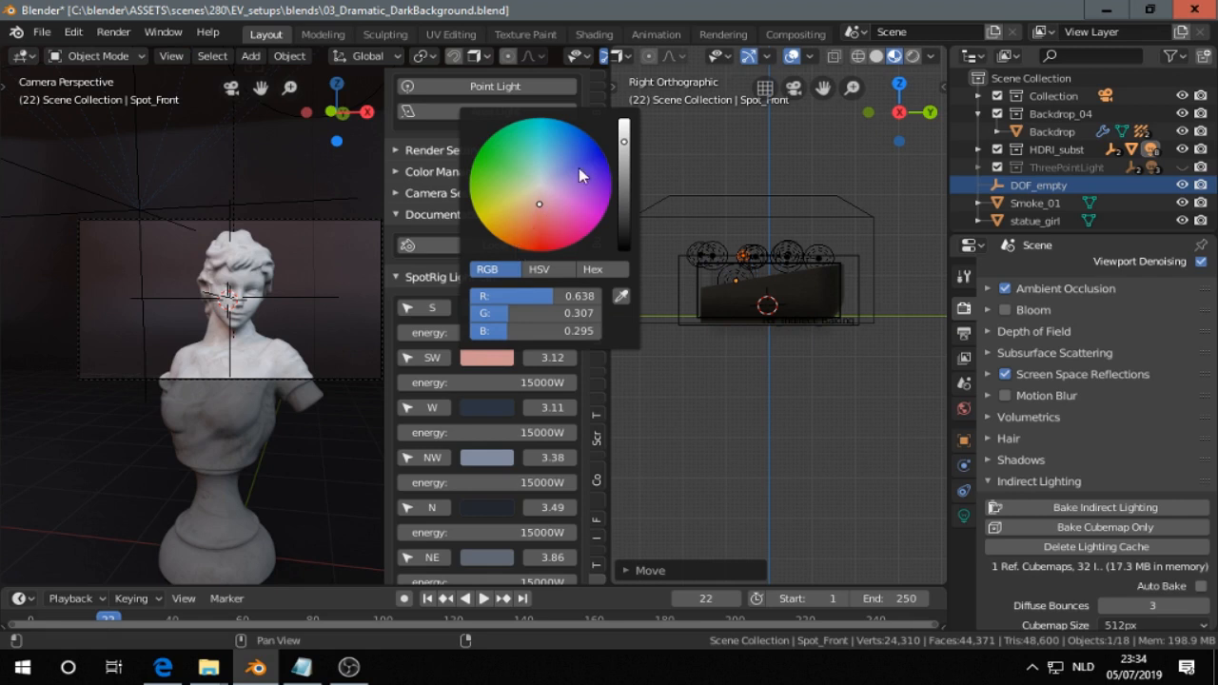
mouse_move(623, 160)
left_mouse_down()
mouse_move(623, 204)
mouse_move(623, 162)
left_mouse_up()
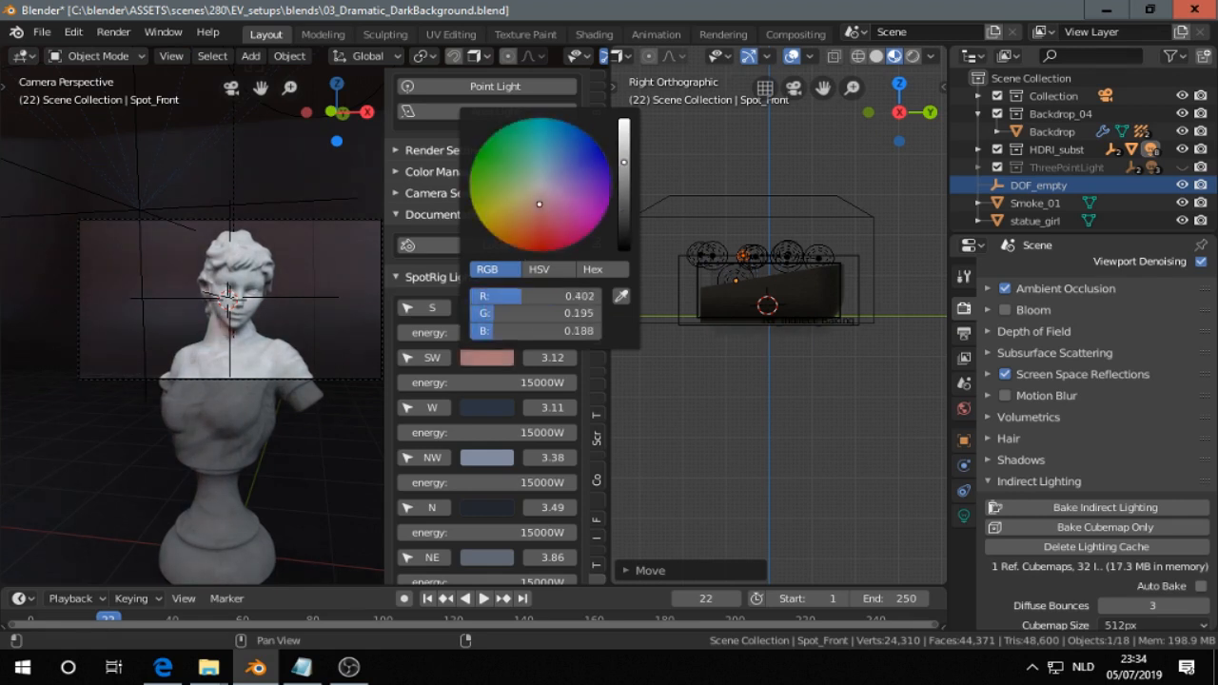
left_click_drag(540, 210, 547, 171)
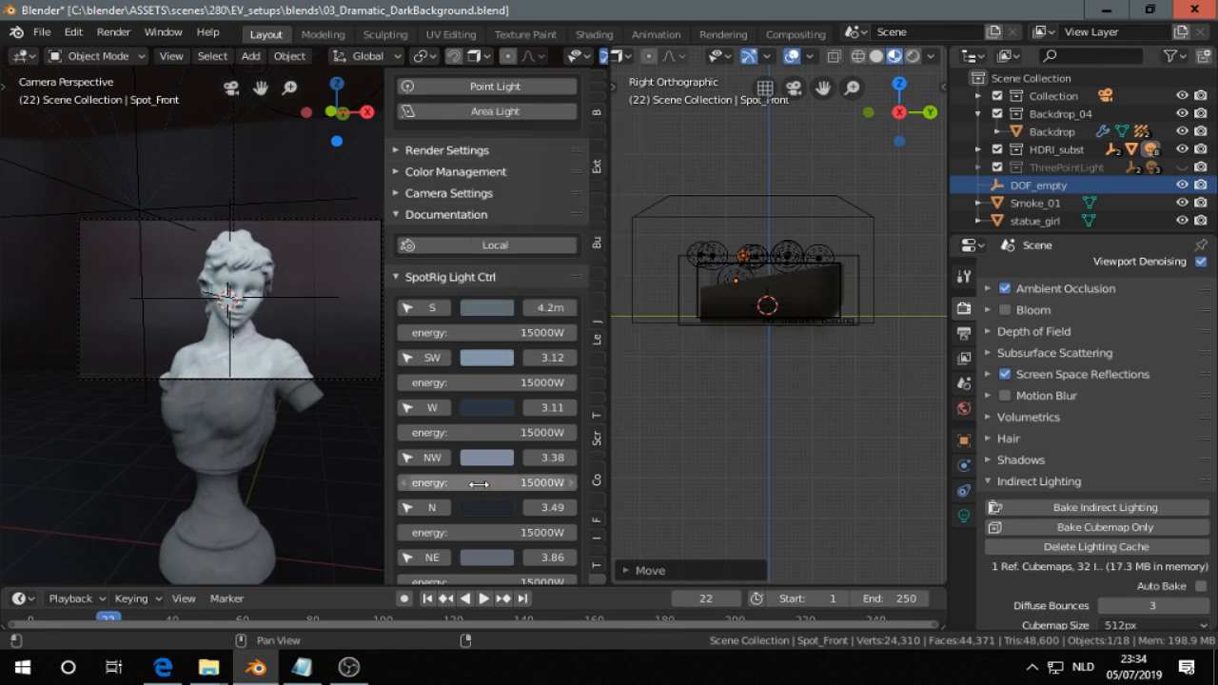
- Darken the W light's color to RGB 0.018, 0.025, 0.037 and set the NW light to a dark red, RGB 0.040, 0.013, 0.013
left_click(482, 409)
mouse_move(622, 273)
left_mouse_down()
mouse_move(623, 204)
mouse_move(623, 272)
left_mouse_up()
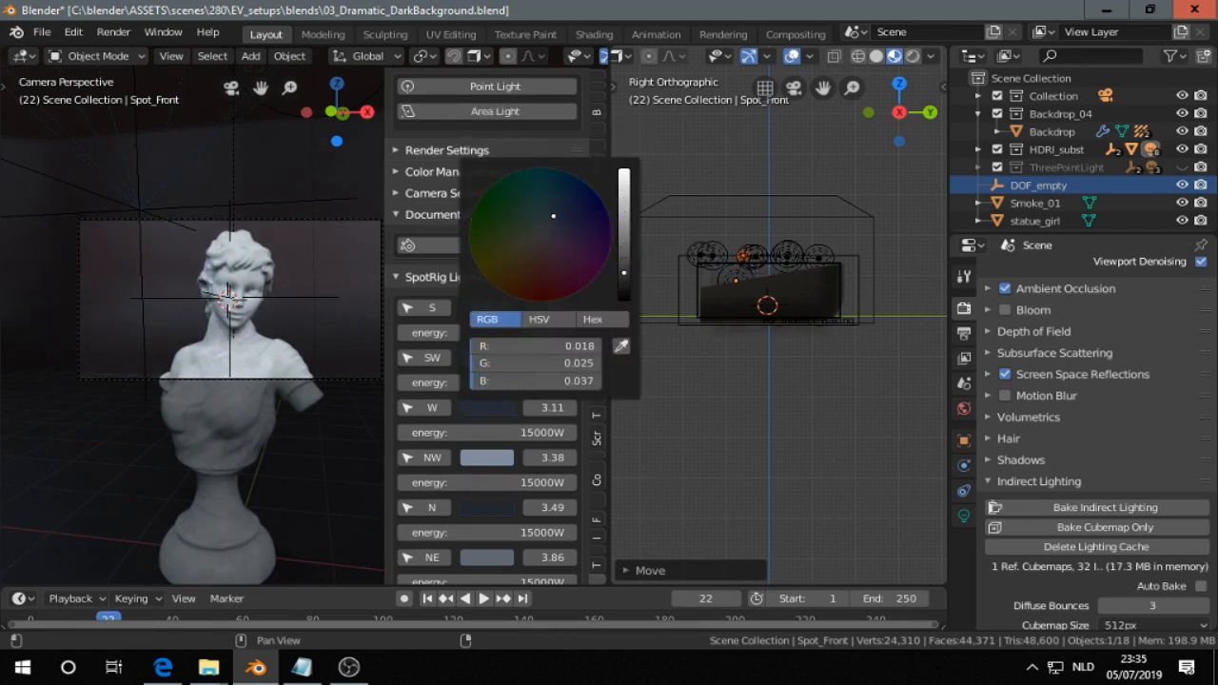
left_click(480, 460)
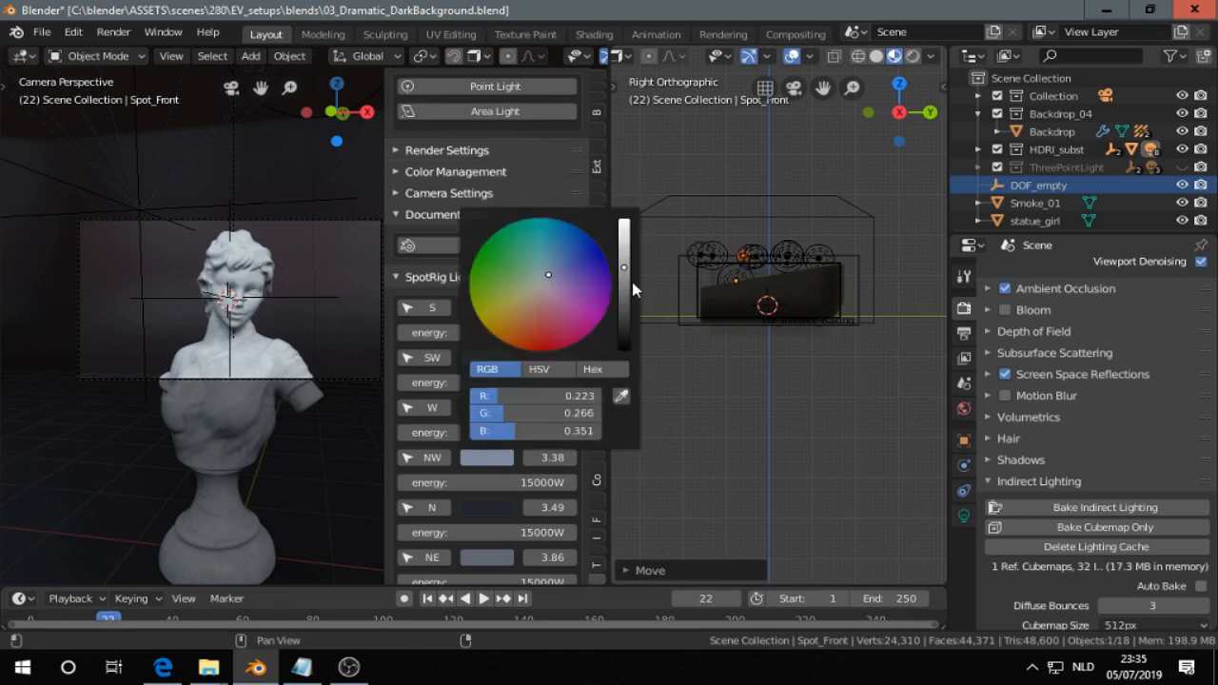
left_click_drag(624, 272, 623, 319)
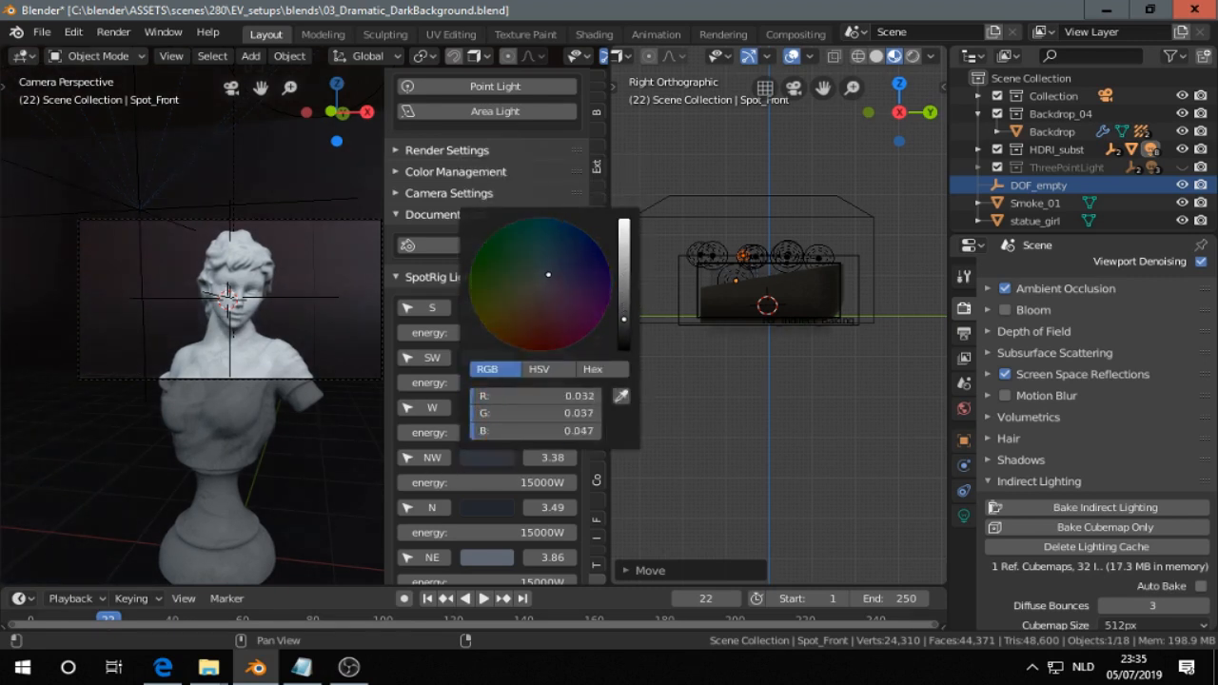
left_click_drag(527, 303, 549, 332)
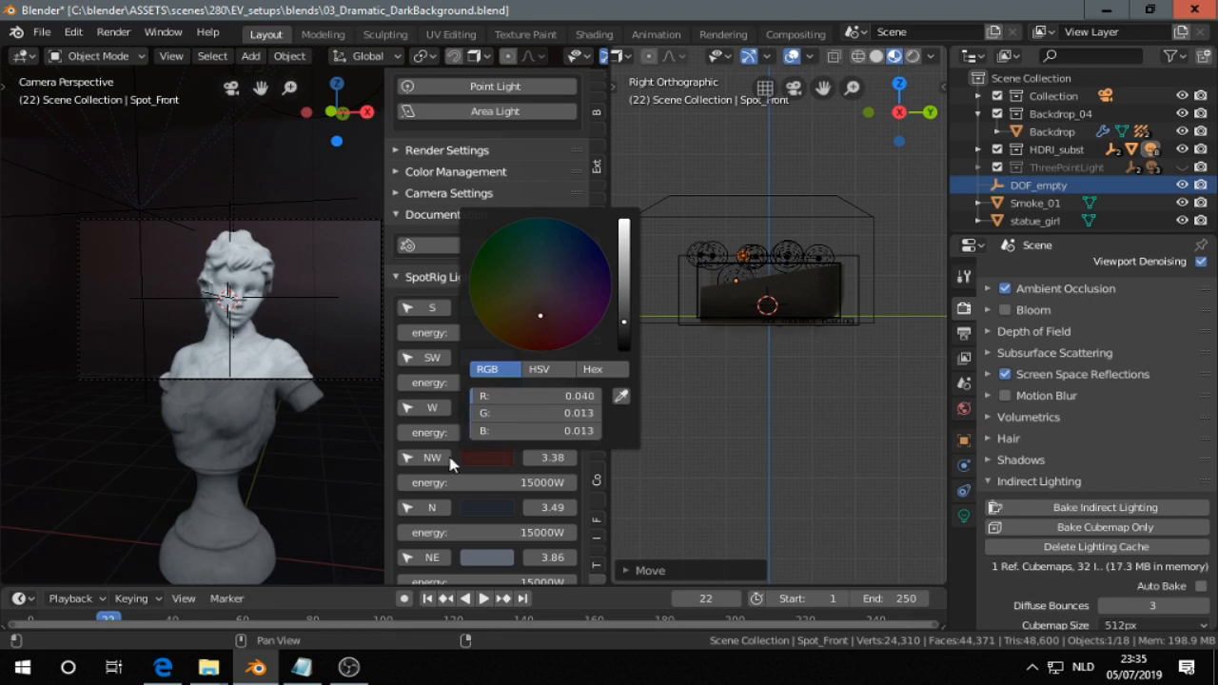
- Darken the N light's color to RGB 0.018, 0.022, 0.029 and the NE light's color to RGB 0.019, 0.021, 0.025
left_click(486, 507)
mouse_move(624, 377)
left_mouse_down()
mouse_move(624, 329)
mouse_move(623, 376)
left_mouse_up()
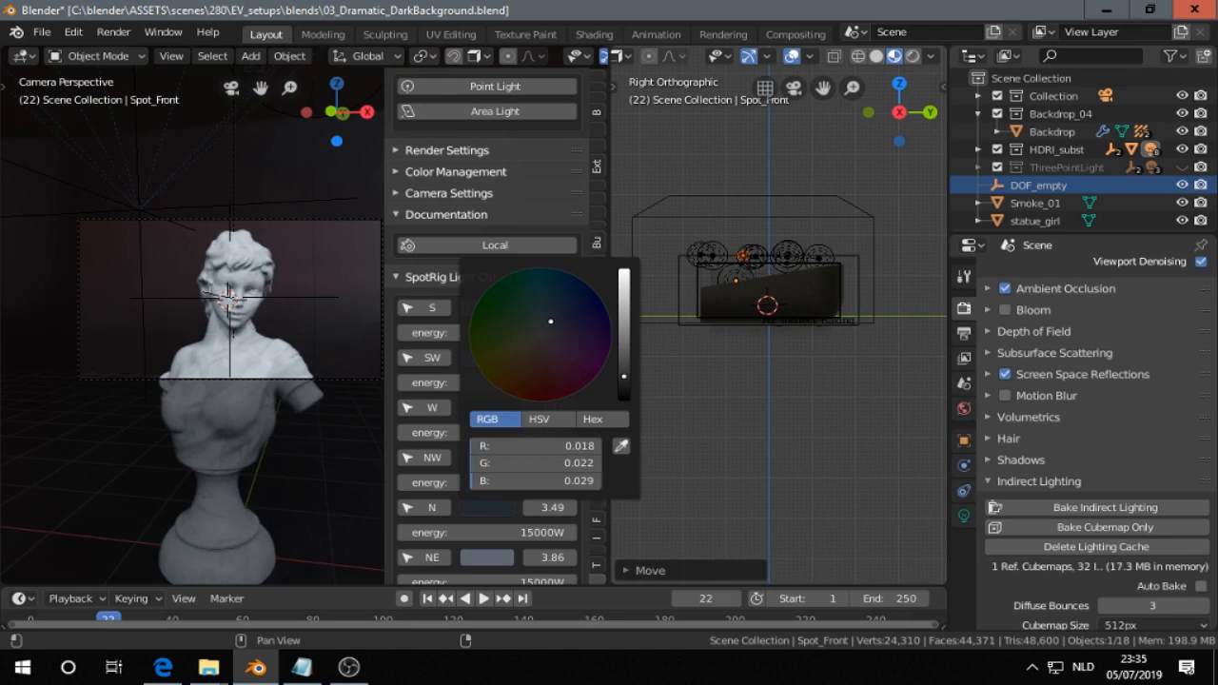
left_click(483, 557)
mouse_move(623, 391)
left_mouse_down()
mouse_move(623, 362)
mouse_move(624, 401)
left_mouse_up()
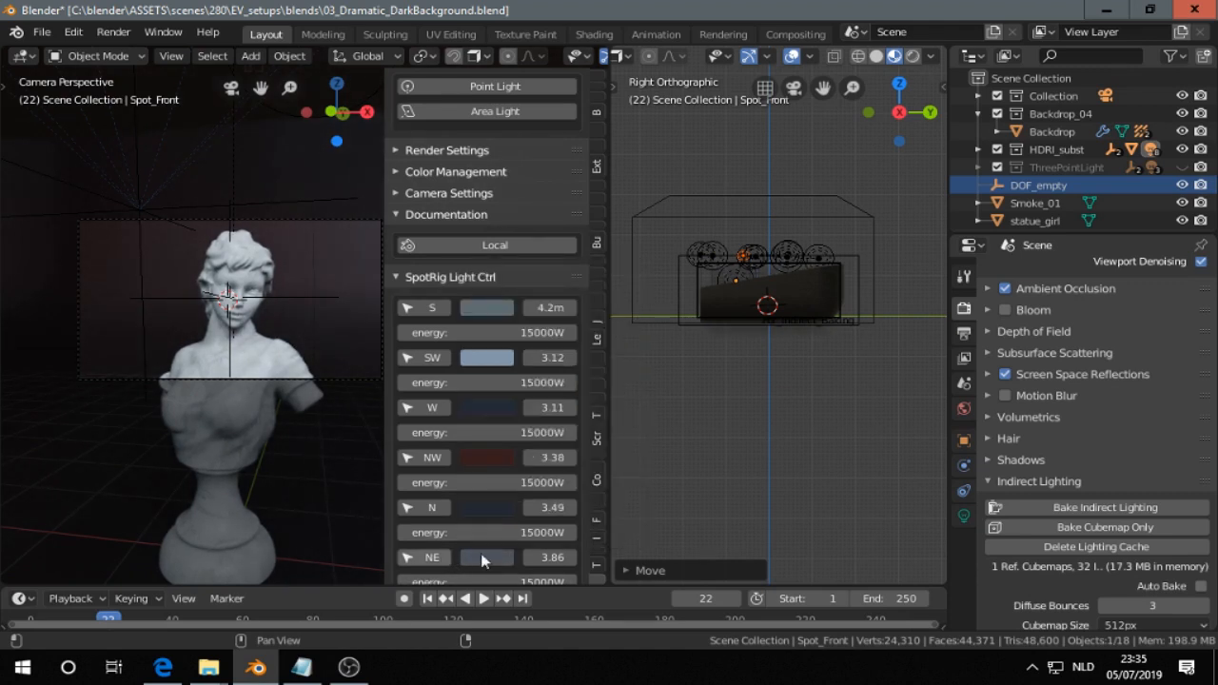
scroll(480, 553, "down", 3)
left_click(492, 433)
mouse_move(625, 277)
left_mouse_down()
mouse_move(626, 238)
mouse_move(626, 296)
left_mouse_up()
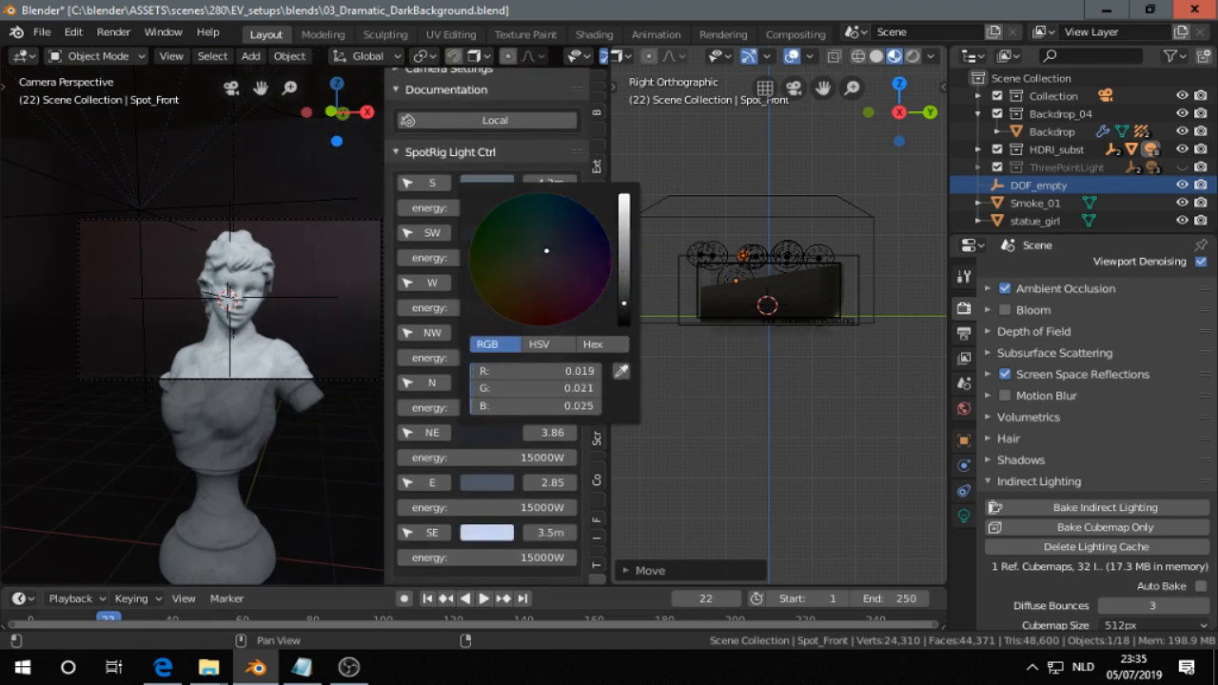
- Change the SE light's color to a warm brown-orange, RGB 0.319, 0.157, 0.103
left_click(486, 532)
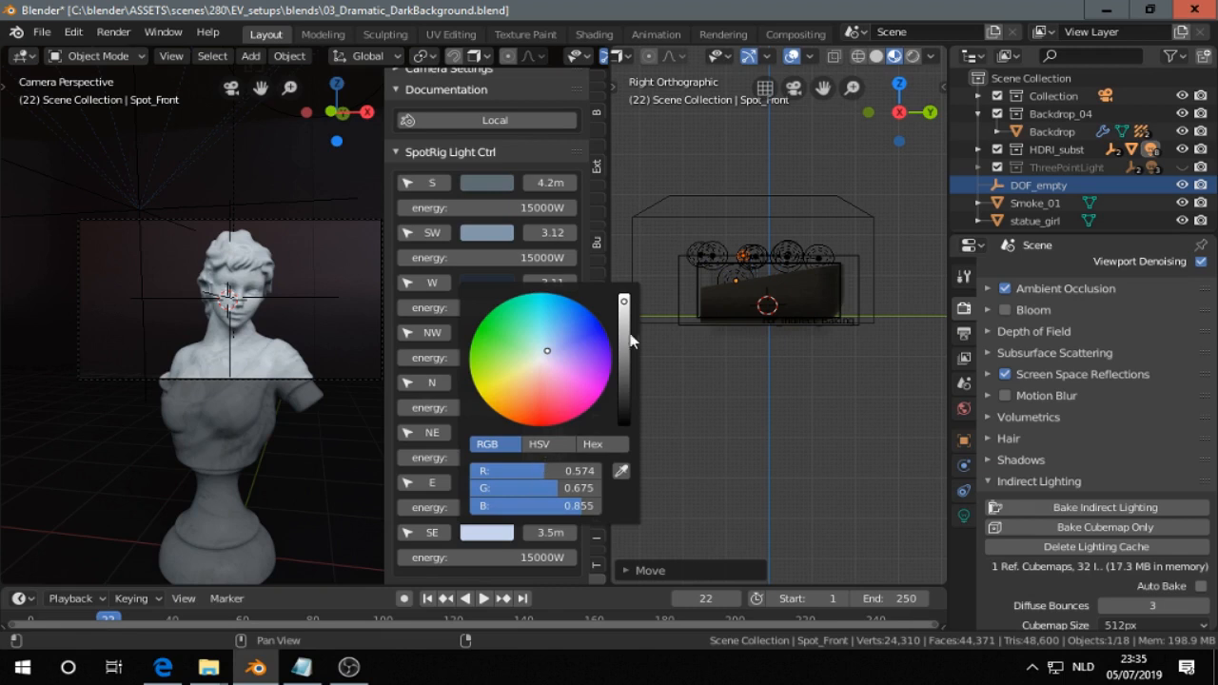
left_click_drag(624, 301, 625, 350)
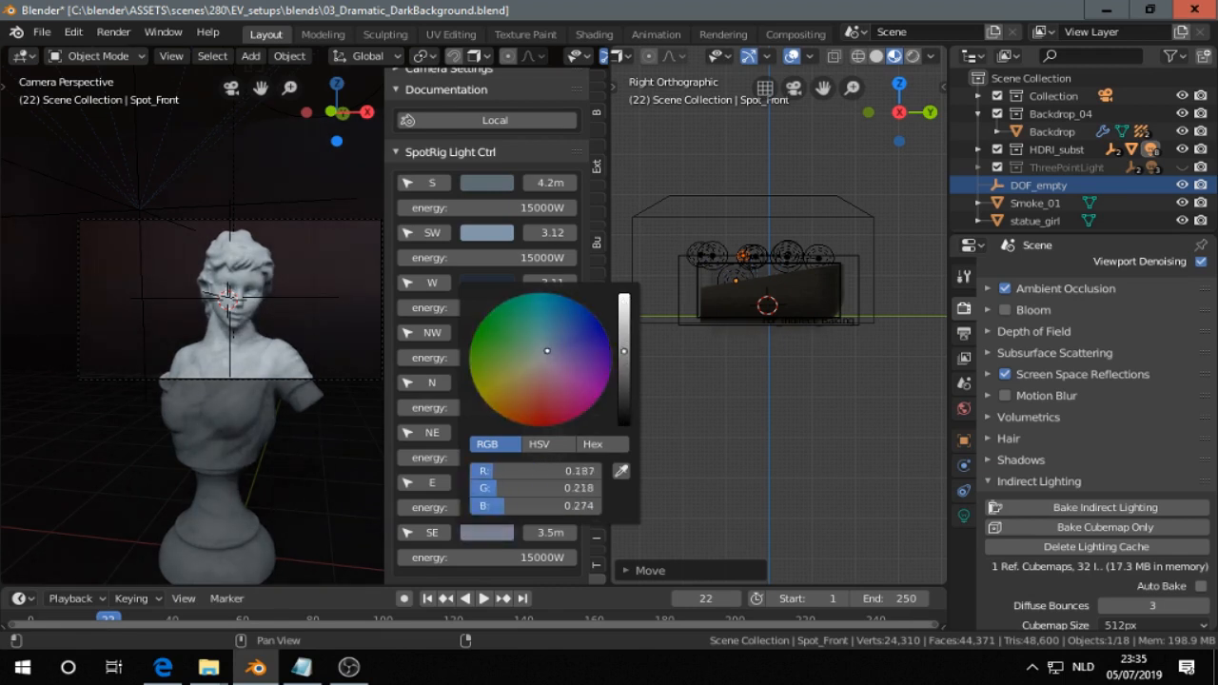
mouse_move(546, 375)
left_mouse_down()
mouse_move(538, 394)
mouse_move(537, 380)
left_mouse_up()
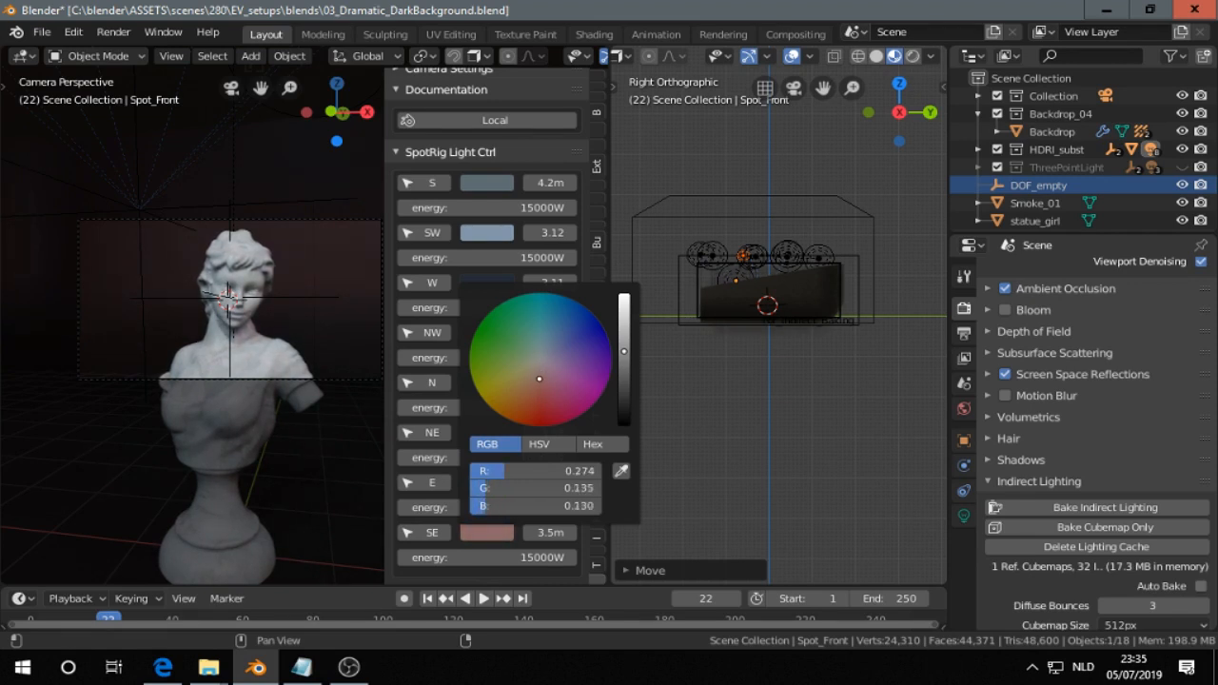
left_click_drag(537, 380, 533, 384)
left_click_drag(624, 353, 623, 346)
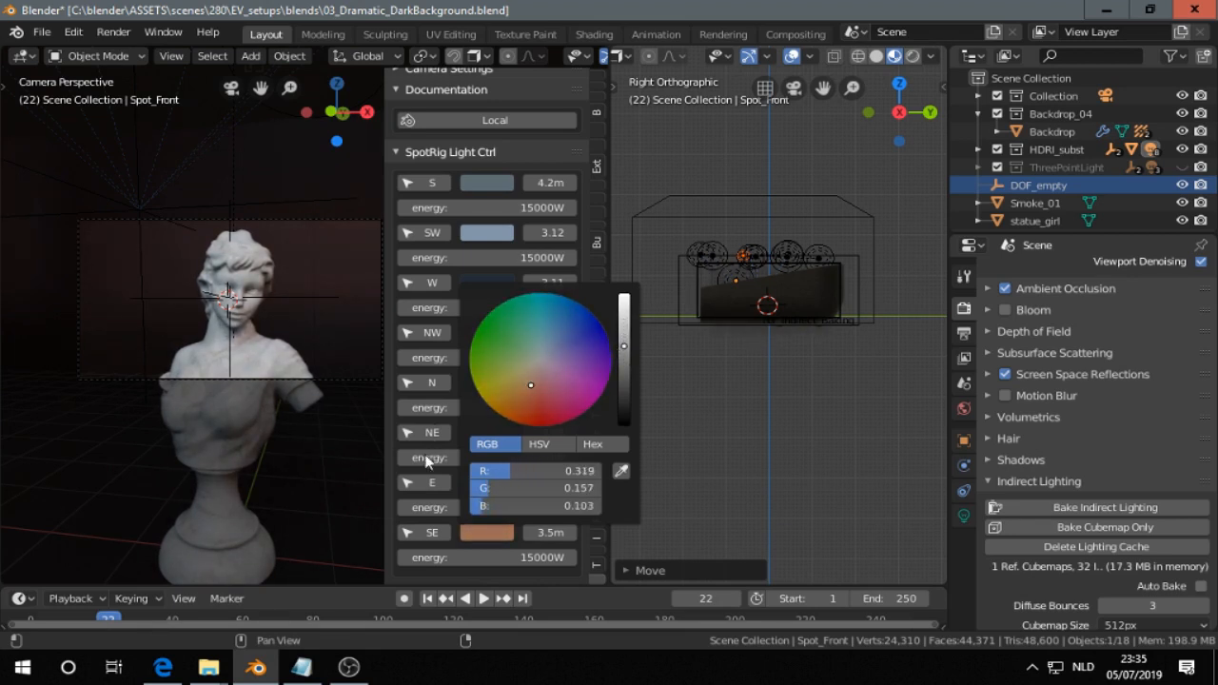
- Fine-tune the brightness of the SW light's color and brighten the S light's color to RGB 0.182, 0.250, 0.281
left_click(479, 240)
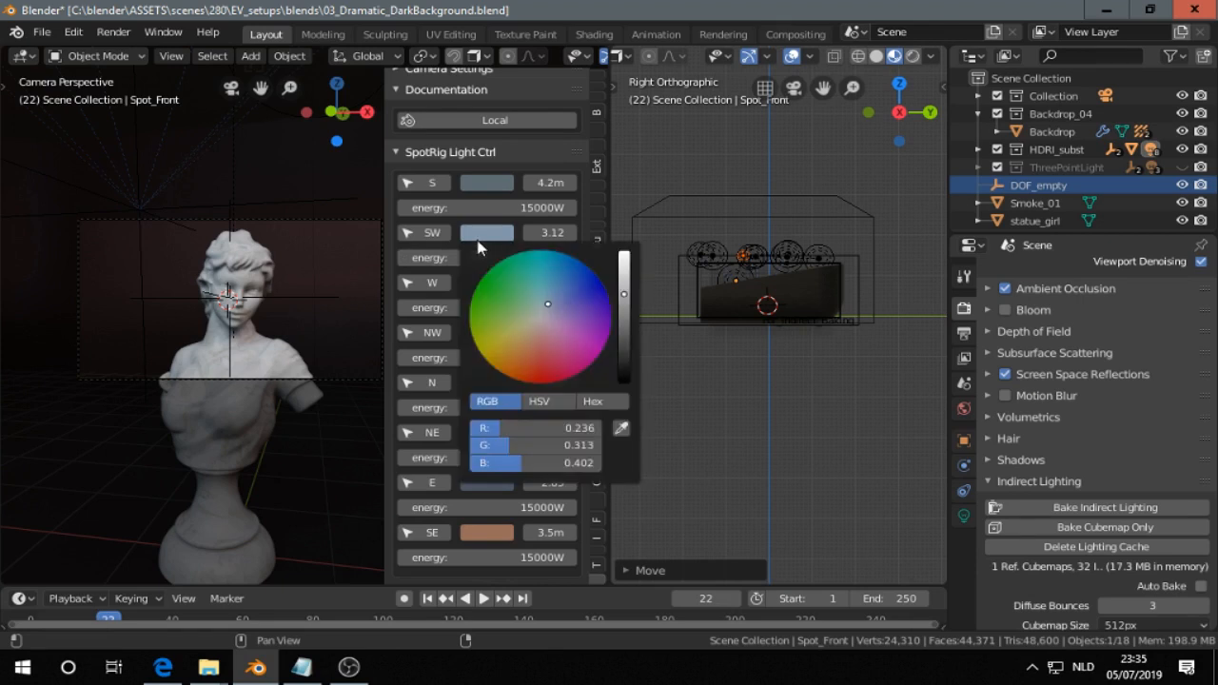
mouse_move(622, 293)
left_mouse_down()
mouse_move(624, 278)
mouse_move(623, 295)
left_mouse_up()
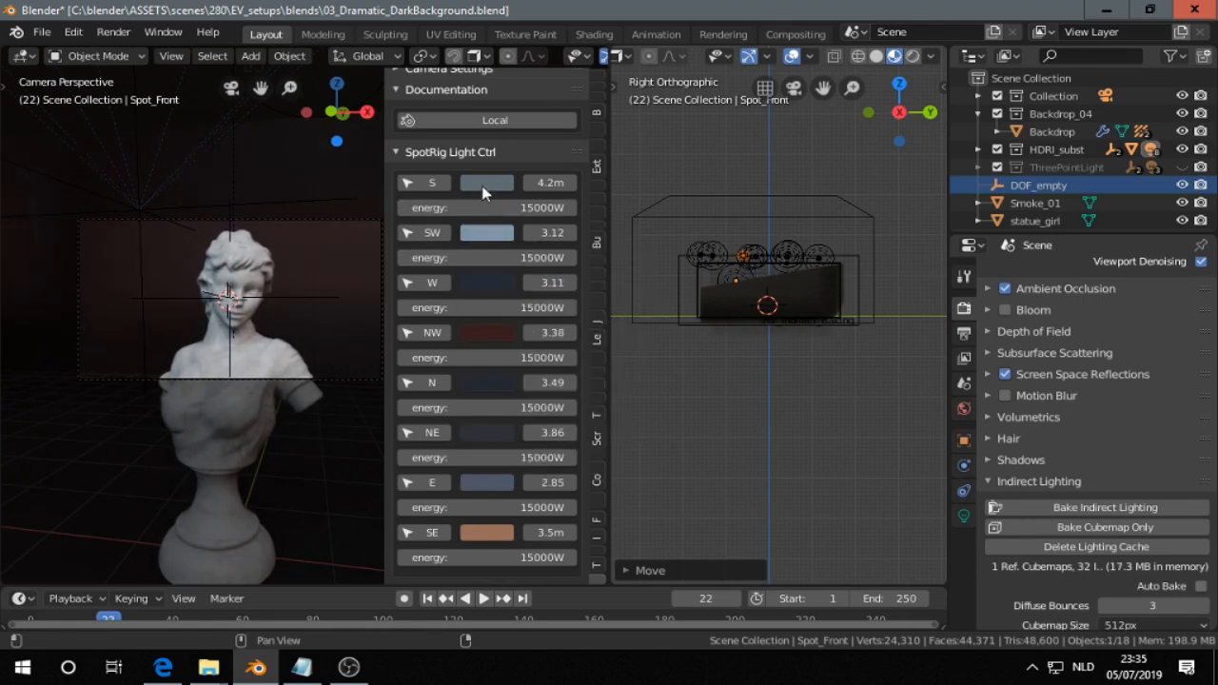
left_click(484, 184)
mouse_move(624, 273)
left_mouse_down()
mouse_move(623, 242)
mouse_move(624, 258)
left_mouse_up()
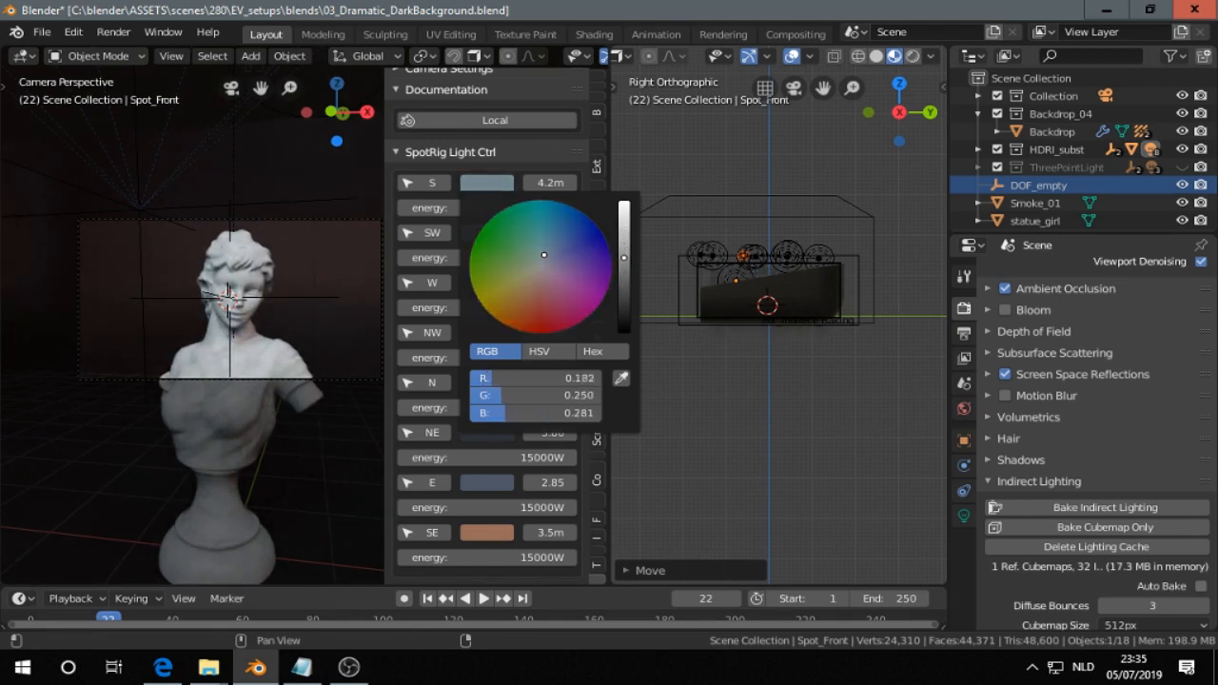
- Show the ThreePointLight collection and set the back light's energy to 957.2 W
left_click(1181, 168)
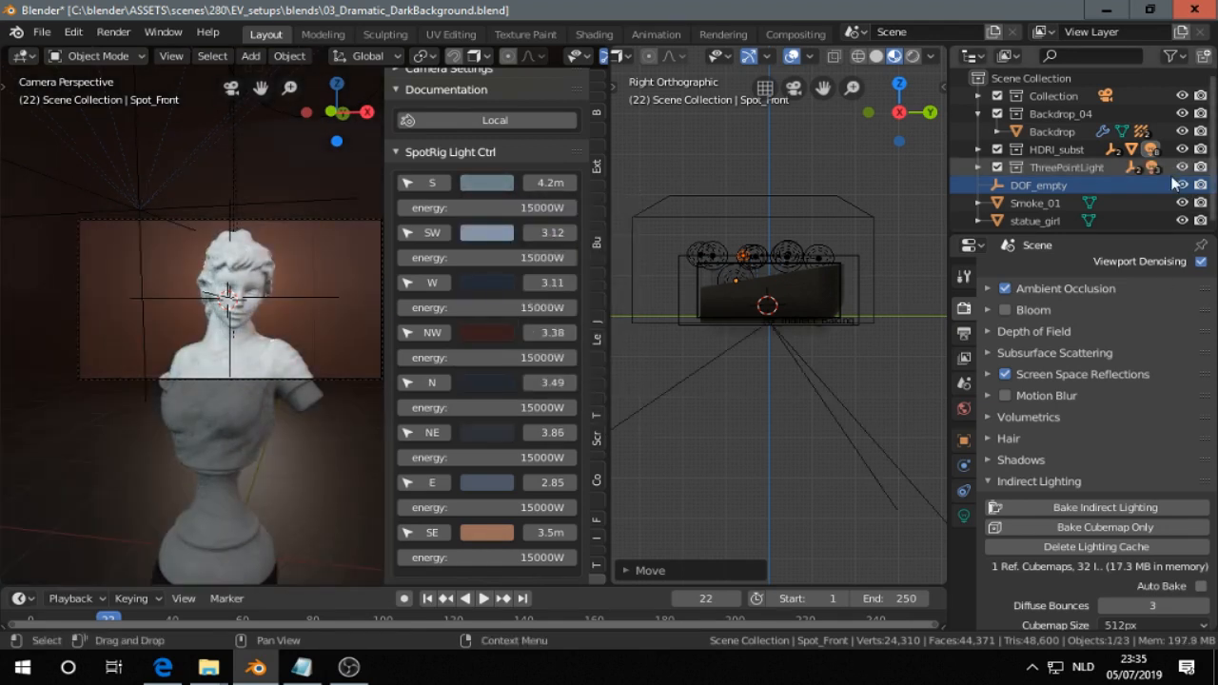
middle_click_drag(721, 276, 604, 227)
scroll(514, 191, "up", 8)
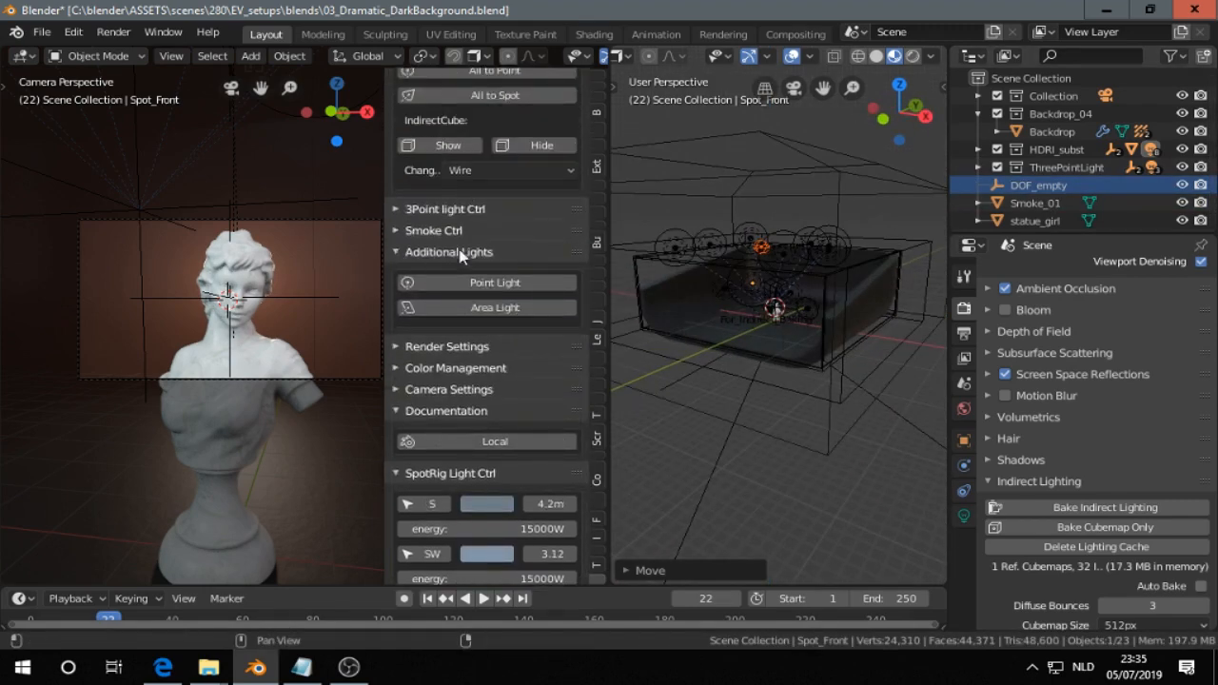
left_click(411, 209)
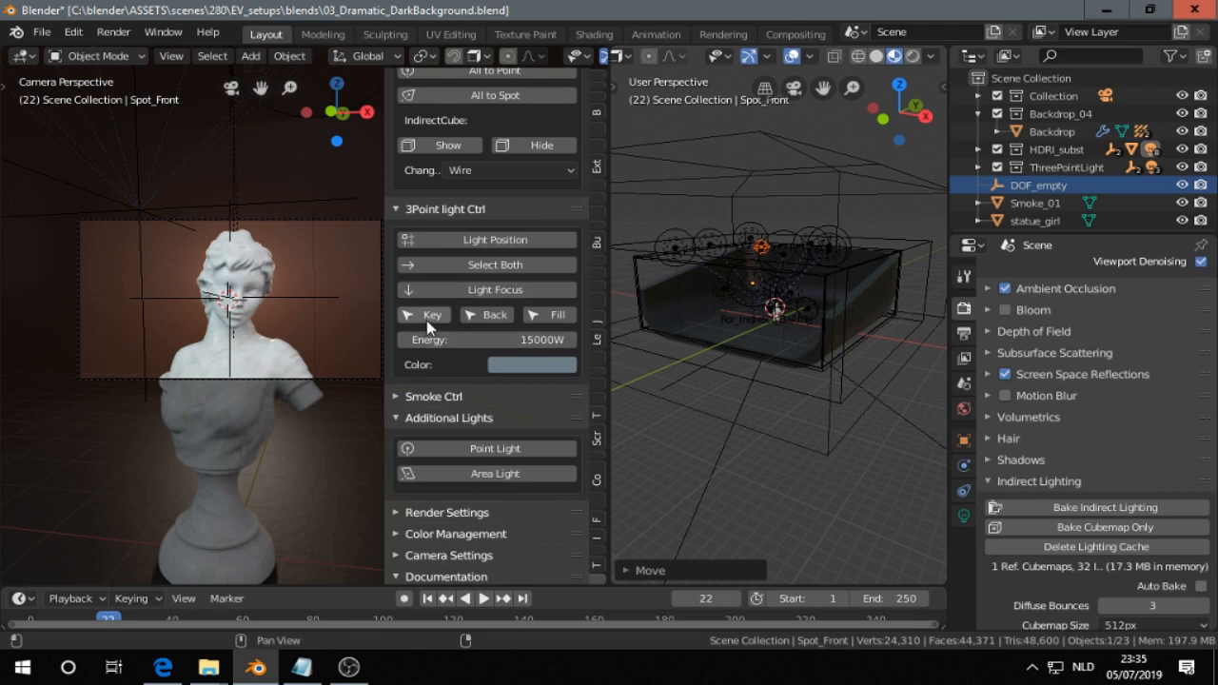
left_click(490, 315)
left_click_drag(521, 340, 448, 340)
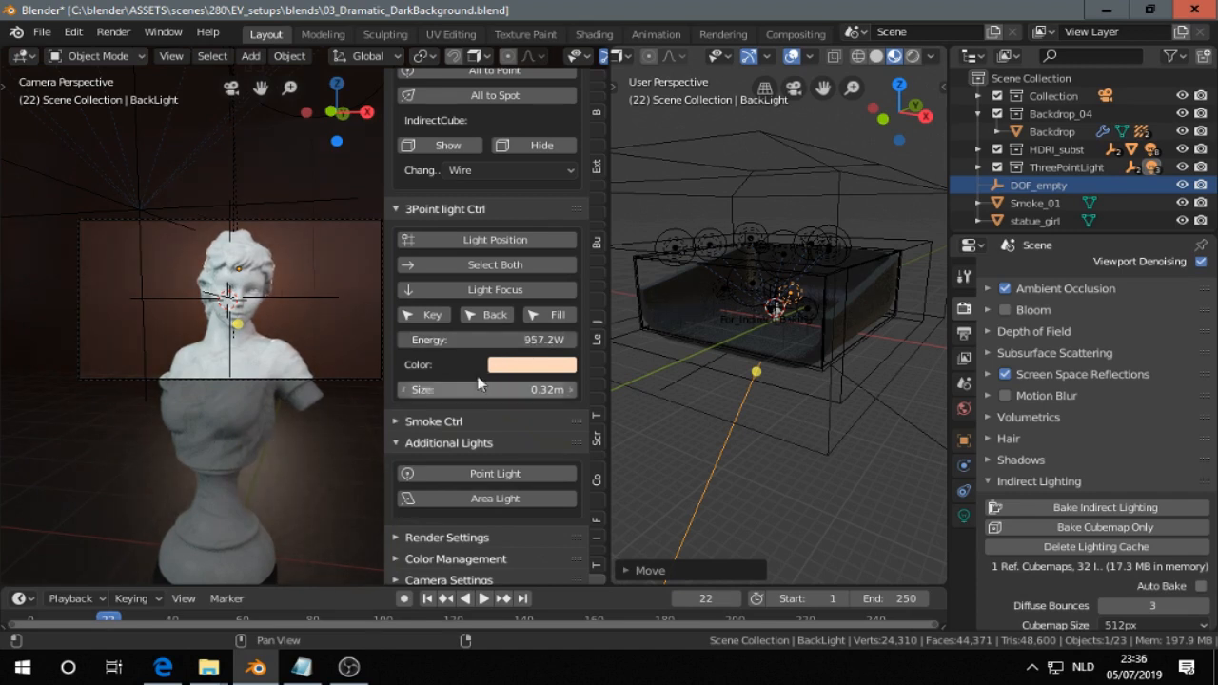
- Darken the key light's color to a muted teal and the fill light's color to RGB 0.040, 0.042, 0.047
left_click(425, 315)
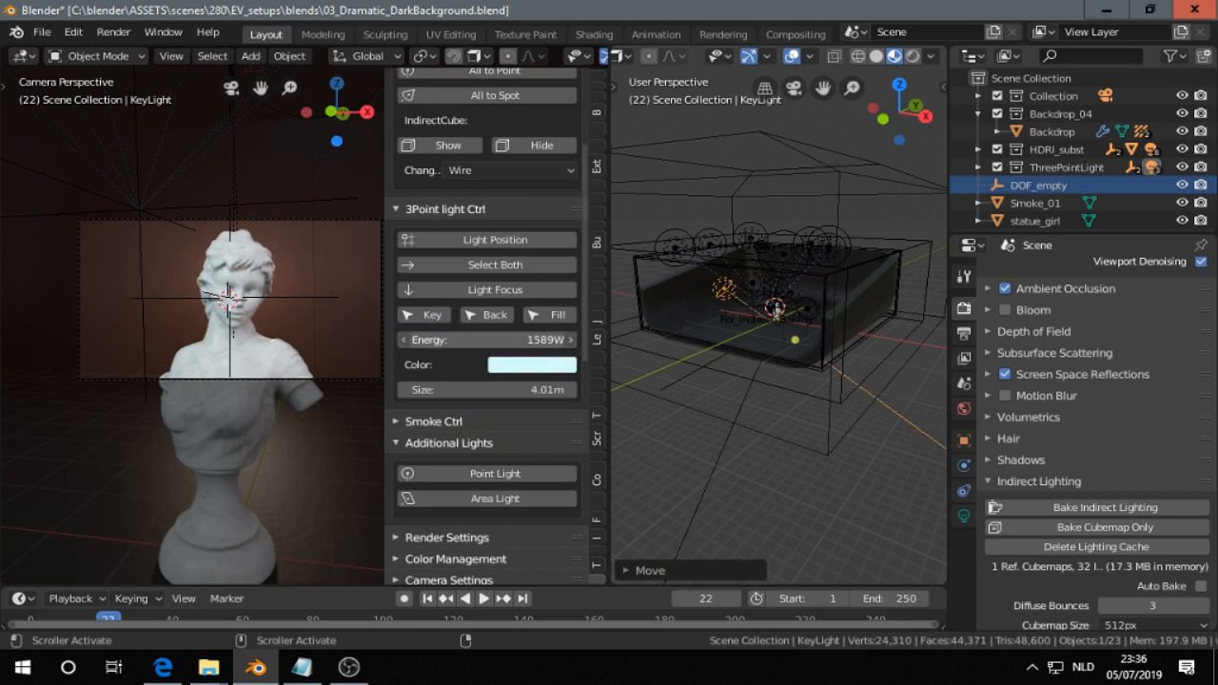
left_click(535, 373)
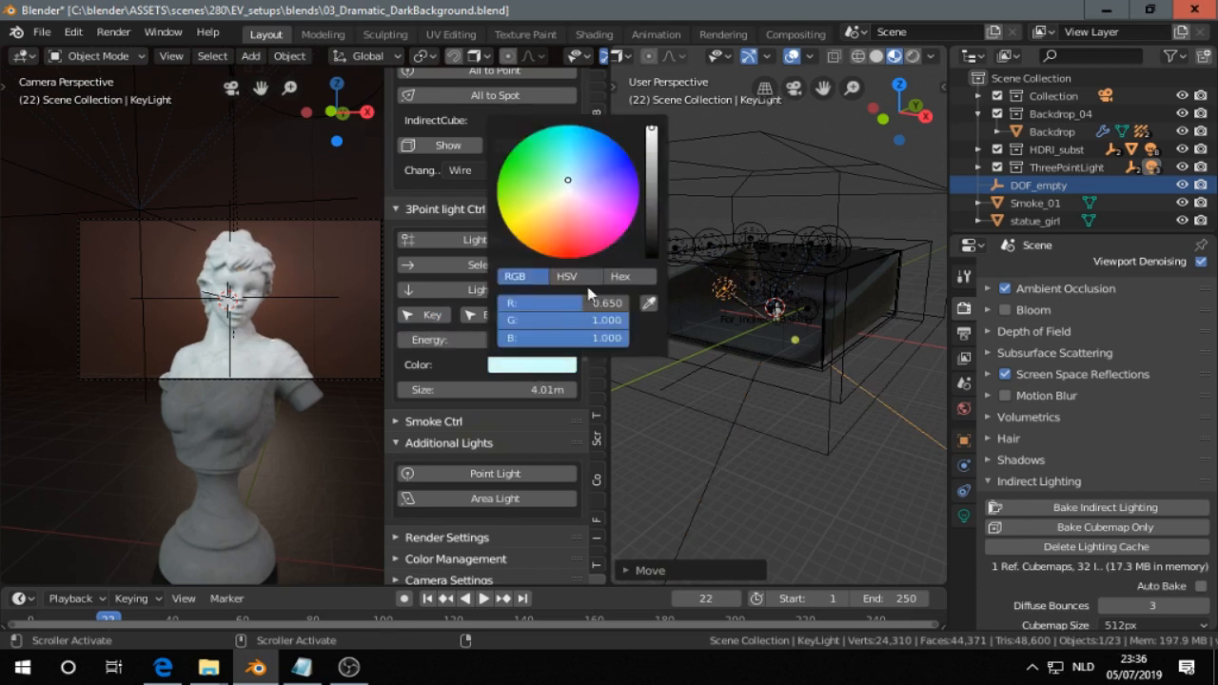
mouse_move(652, 151)
left_mouse_down()
mouse_move(652, 238)
mouse_move(652, 133)
mouse_move(652, 151)
left_mouse_up()
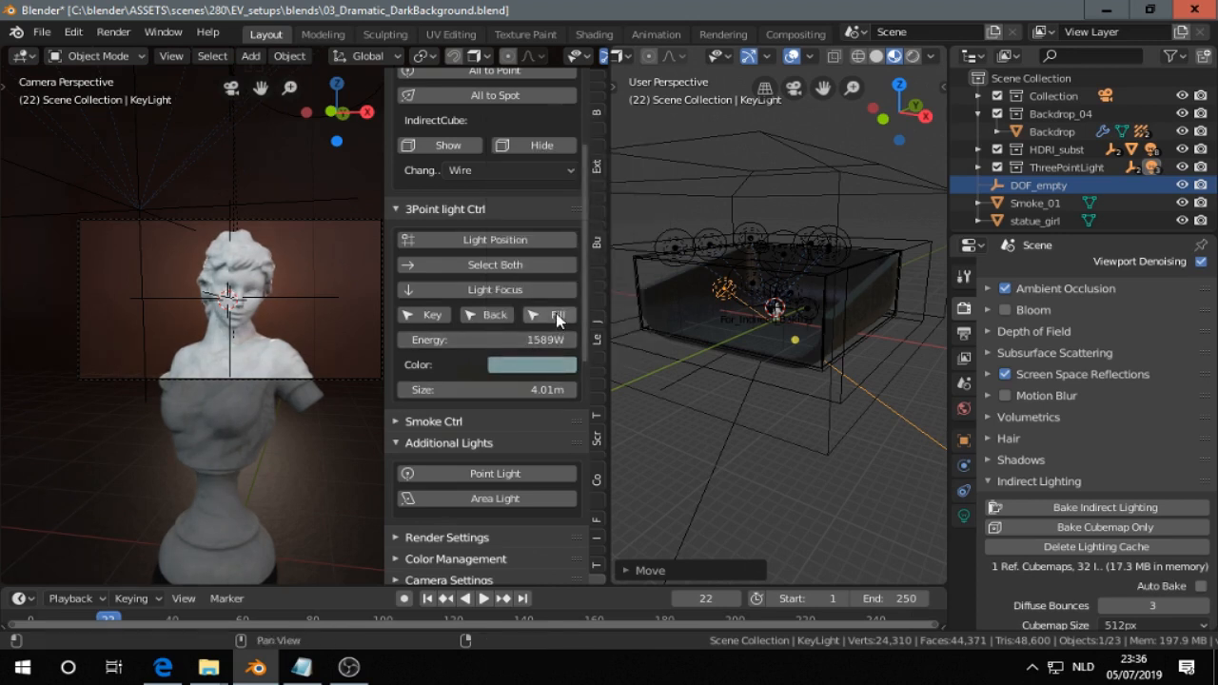
left_click(556, 315)
left_click(538, 366)
left_click_drag(652, 150, 652, 225)
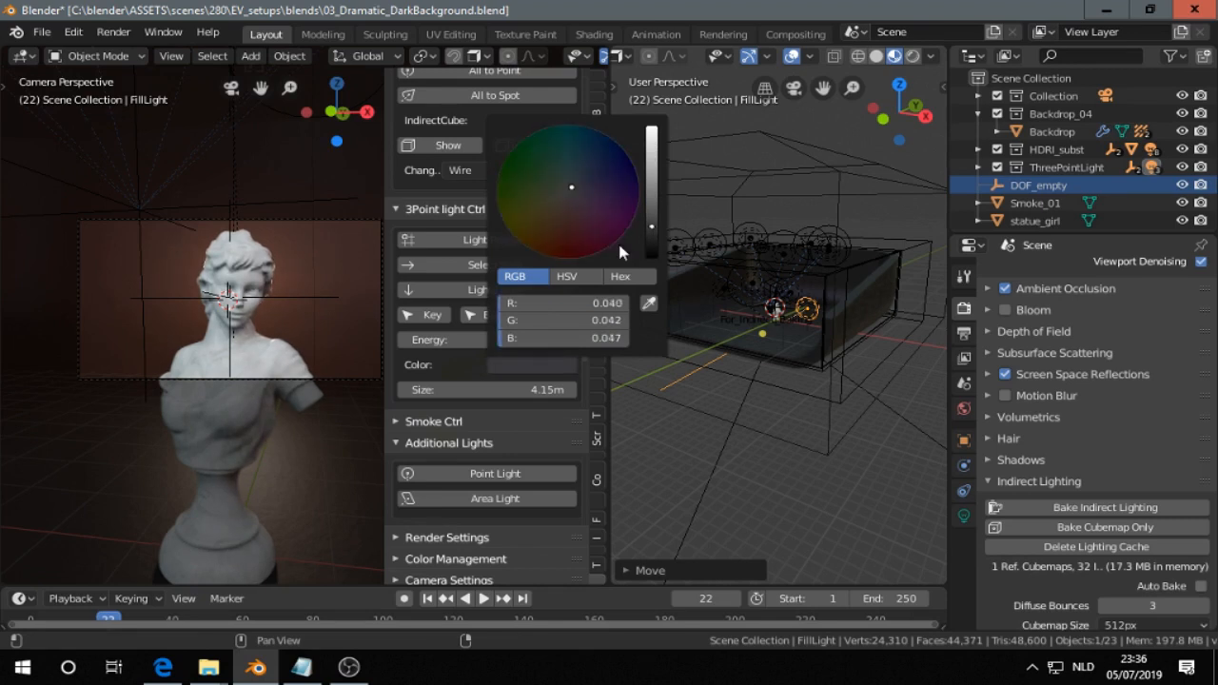
- Try brighter cyan and violet smoke tints, and settle the smoke color on a darker blue
left_click(424, 422)
left_click(471, 453)
left_click_drag(560, 264, 561, 230)
left_click_drag(471, 283, 485, 228)
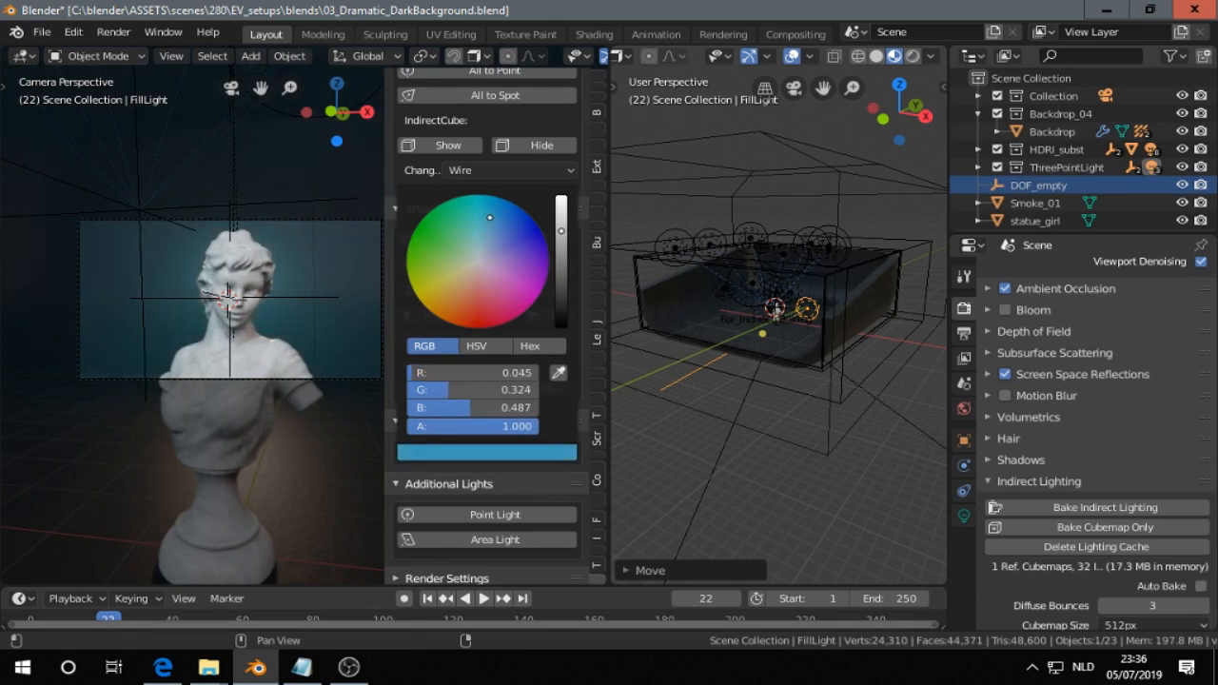
mouse_move(490, 216)
left_mouse_down()
mouse_move(512, 238)
mouse_move(563, 247)
mouse_move(562, 260)
left_mouse_up()
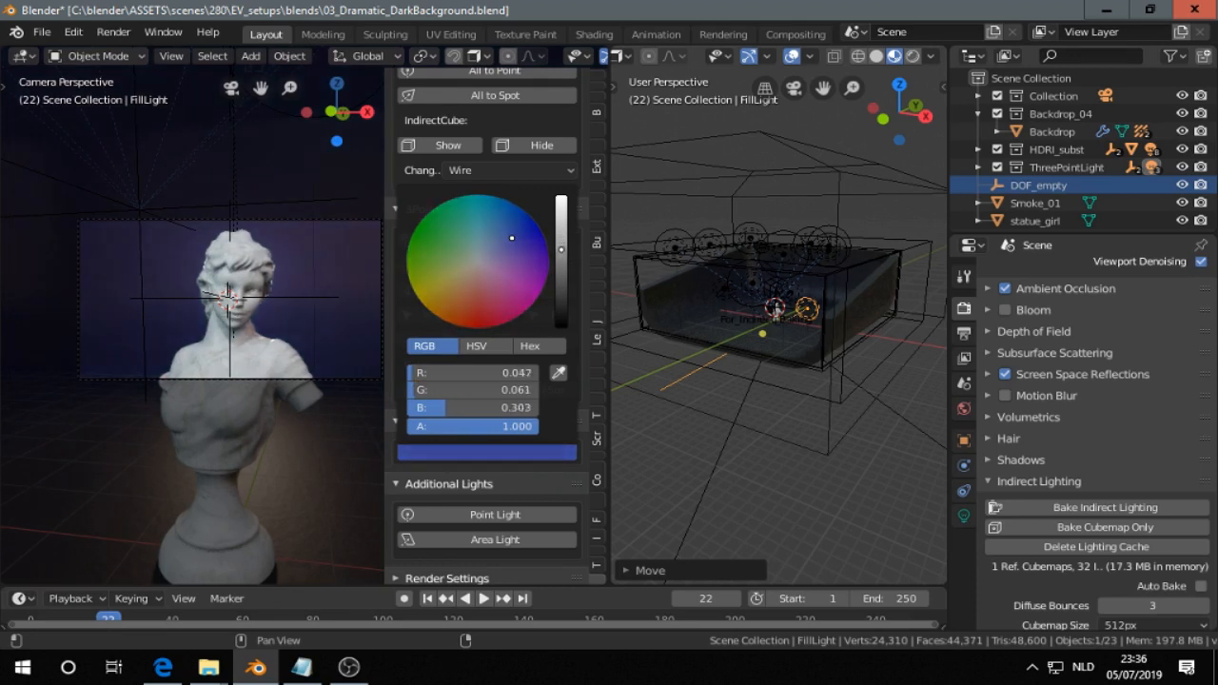
left_click(490, 214)
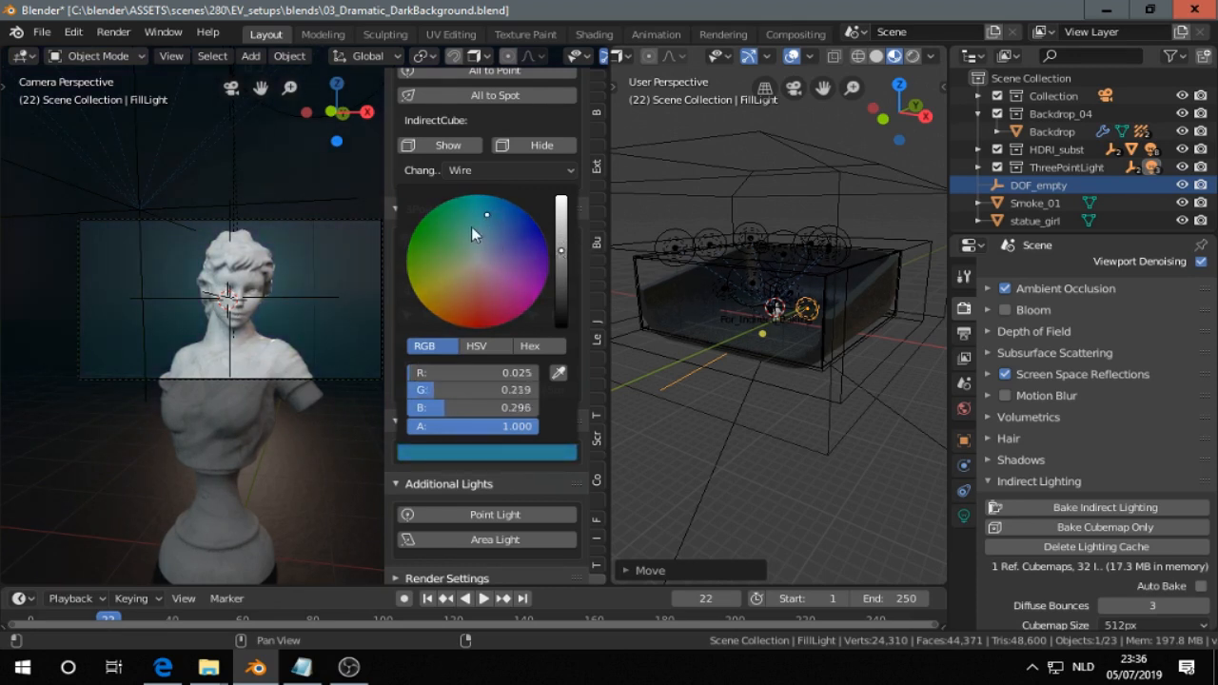
left_click_drag(487, 215, 497, 217)
left_click_drag(563, 250, 561, 253)
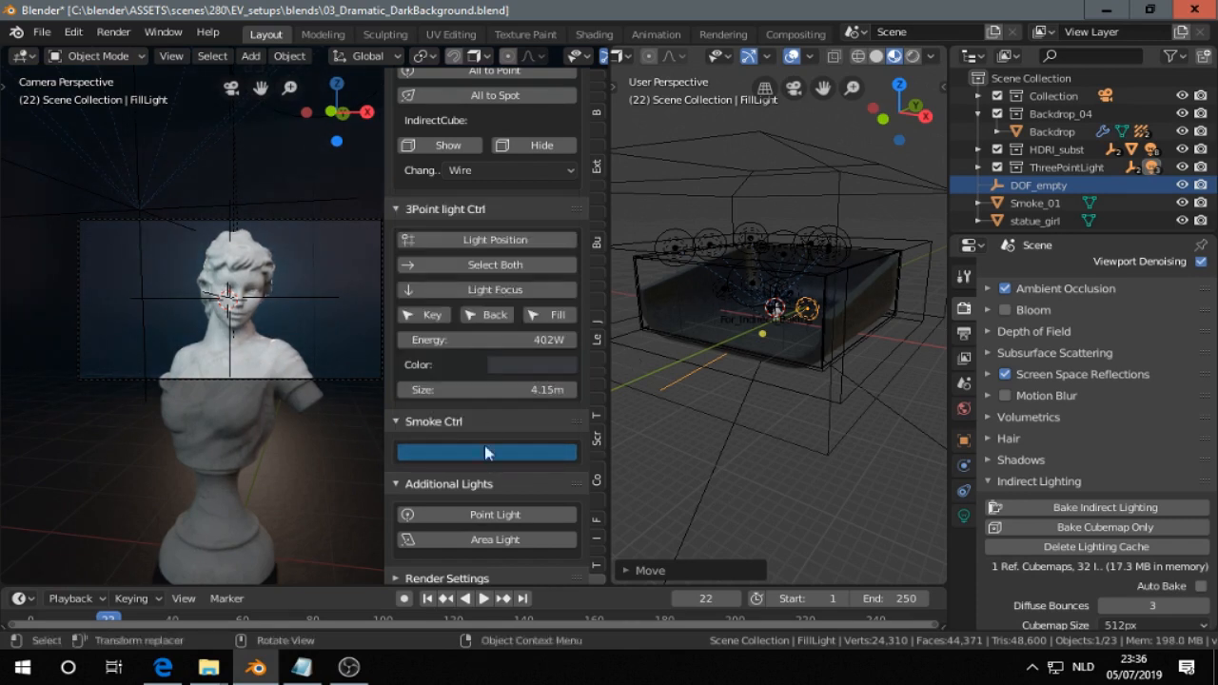
- Add the addon's compositor nodes to the scene and collapse the Spot Rig Controls and Add to scene sections
scroll(498, 509, "down", 5)
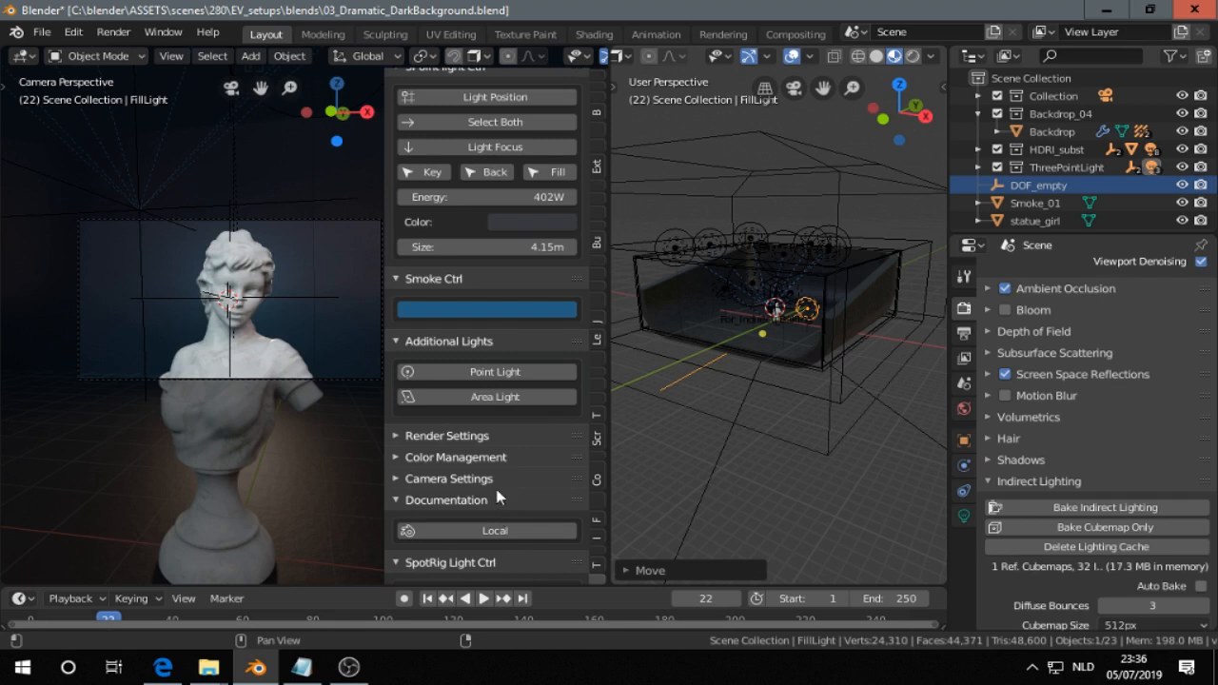
left_click(797, 404)
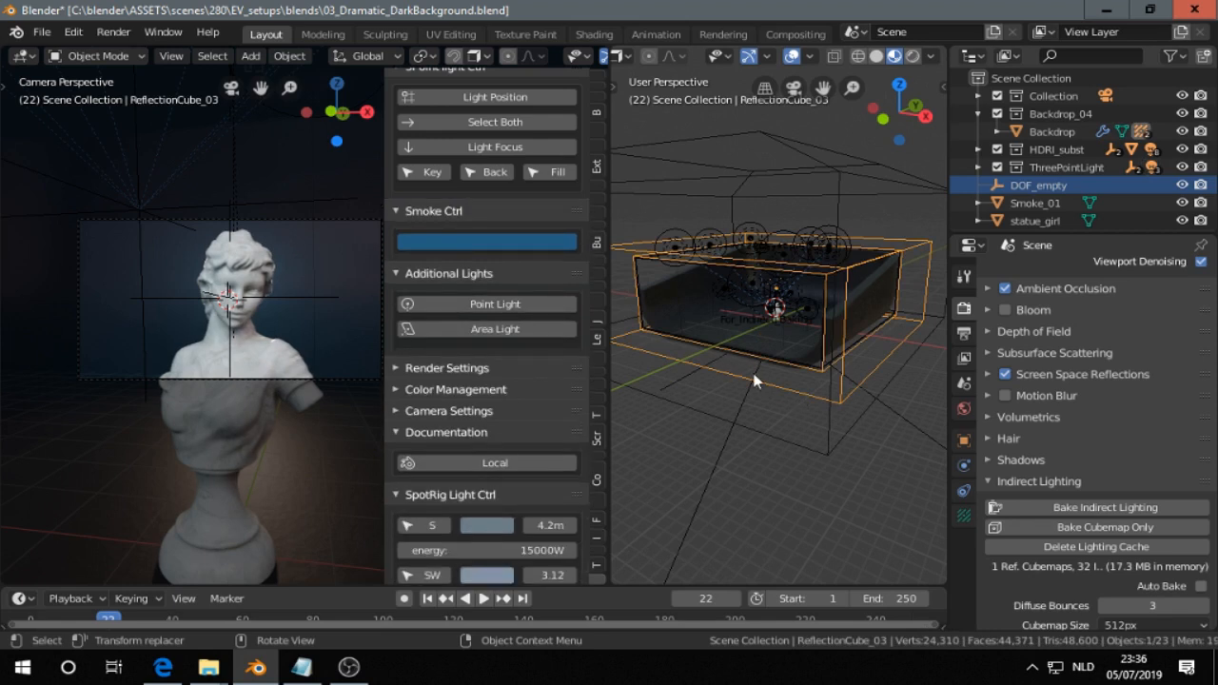
scroll(495, 295, "up", 5)
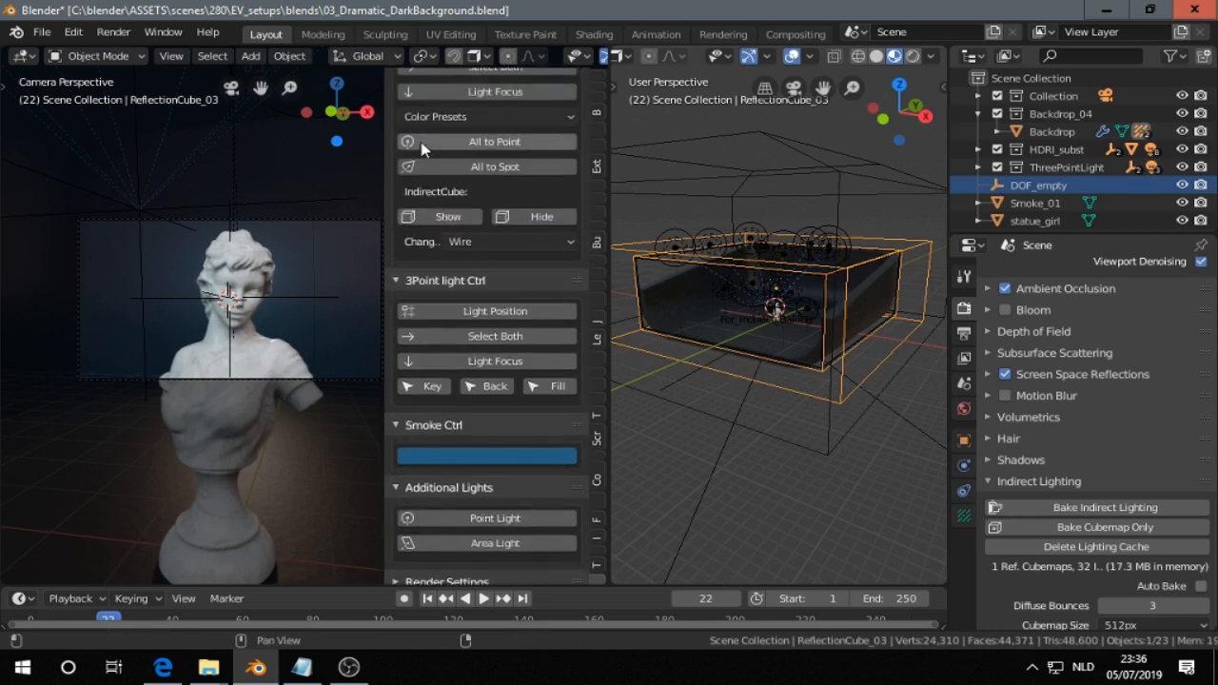
scroll(421, 149, "up", 3)
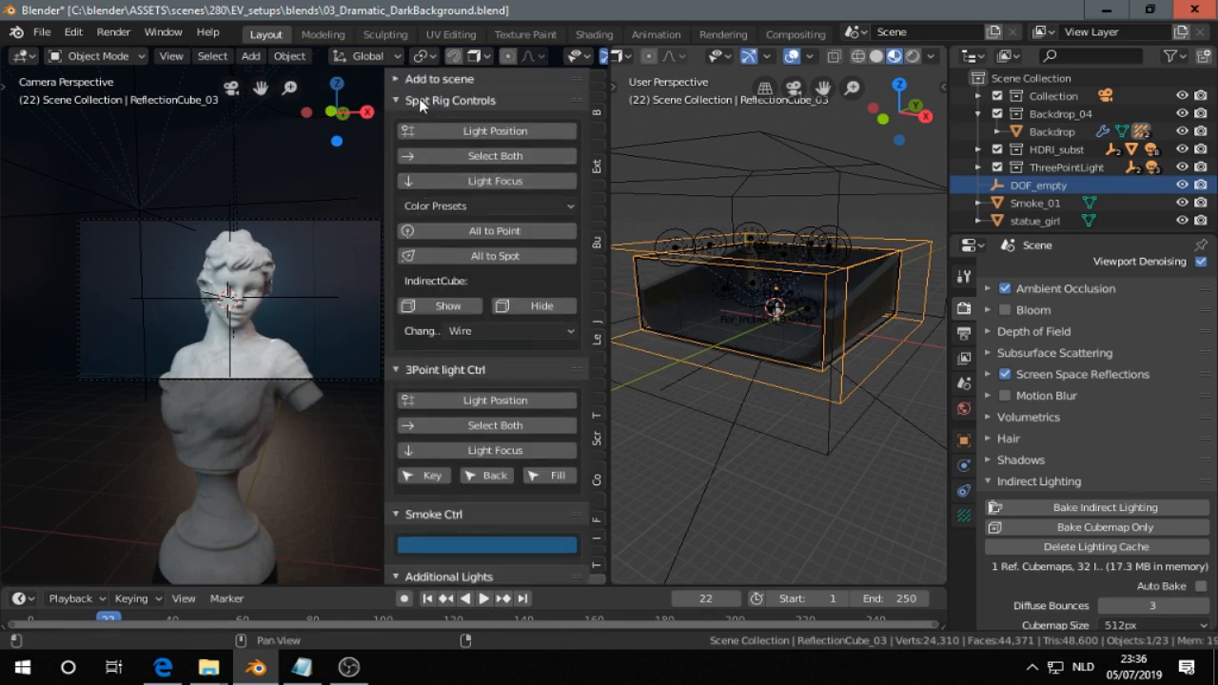
left_click(419, 98)
left_click(429, 79)
left_click(480, 231)
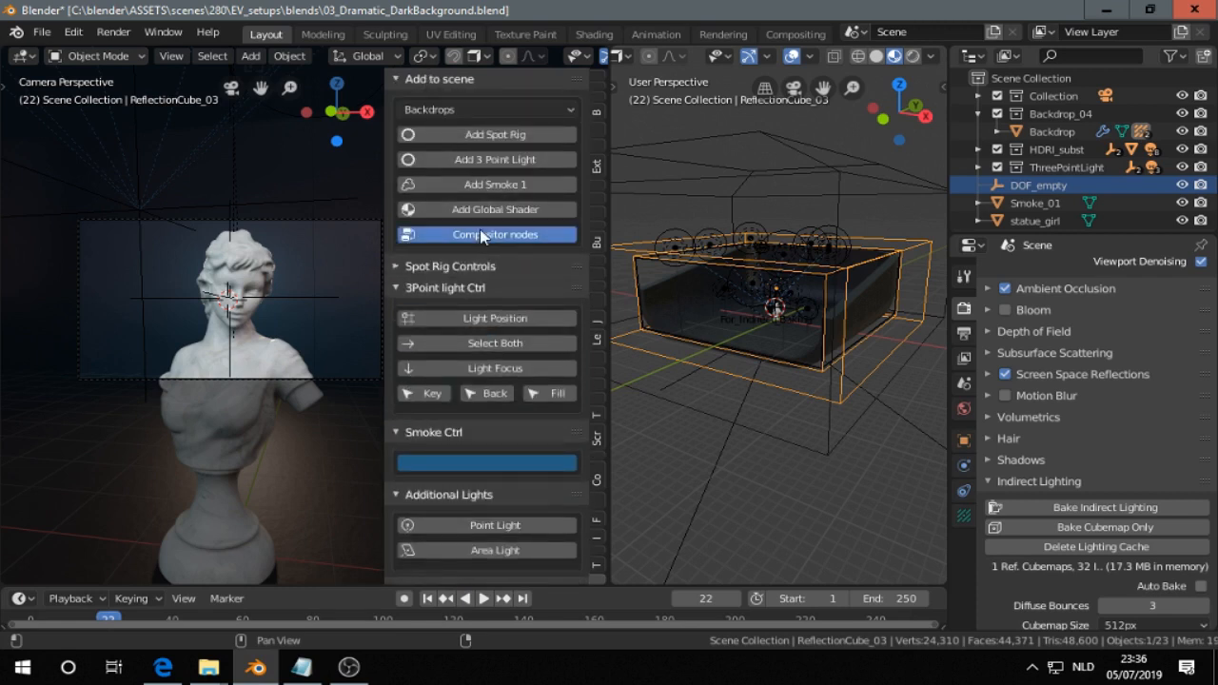
left_click(401, 80)
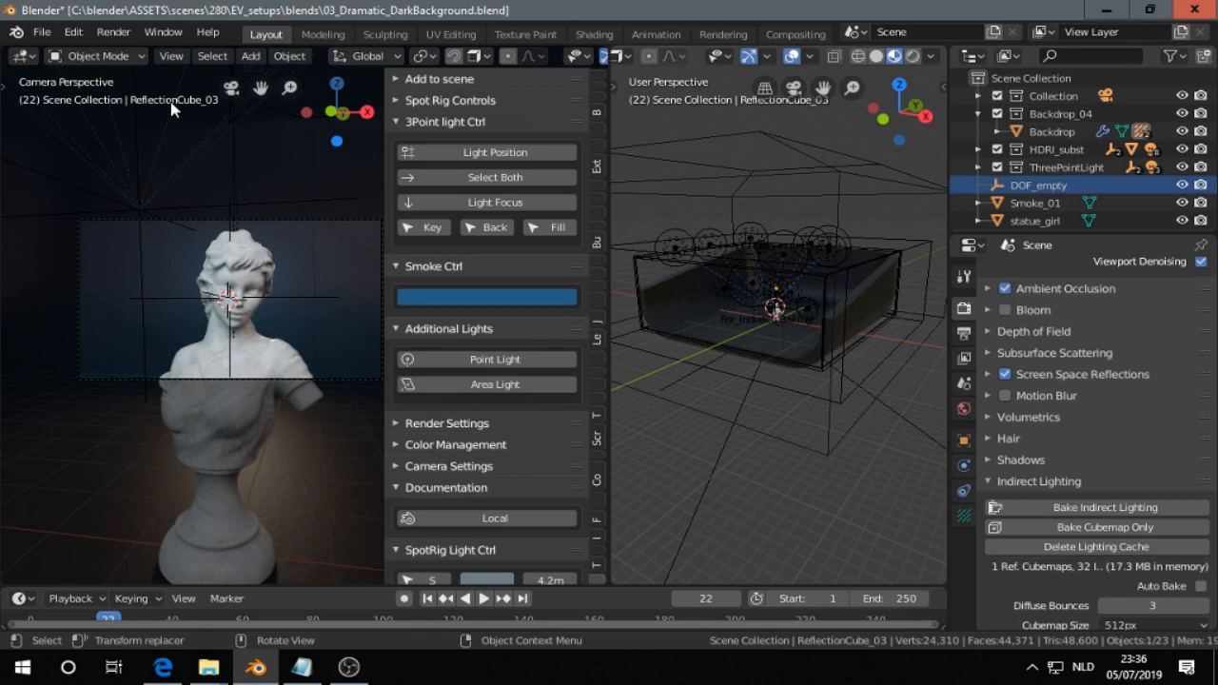
- Render the current frame as a still image, look over the whole result and close the render window
left_click(114, 31)
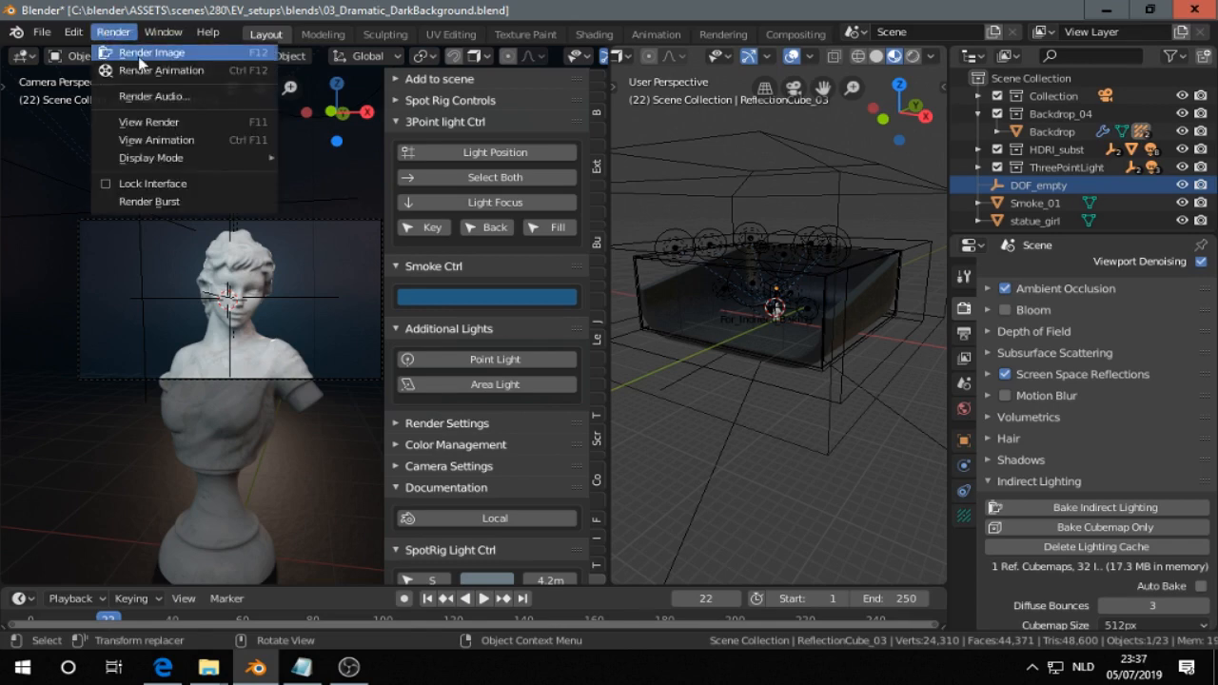
left_click(140, 54)
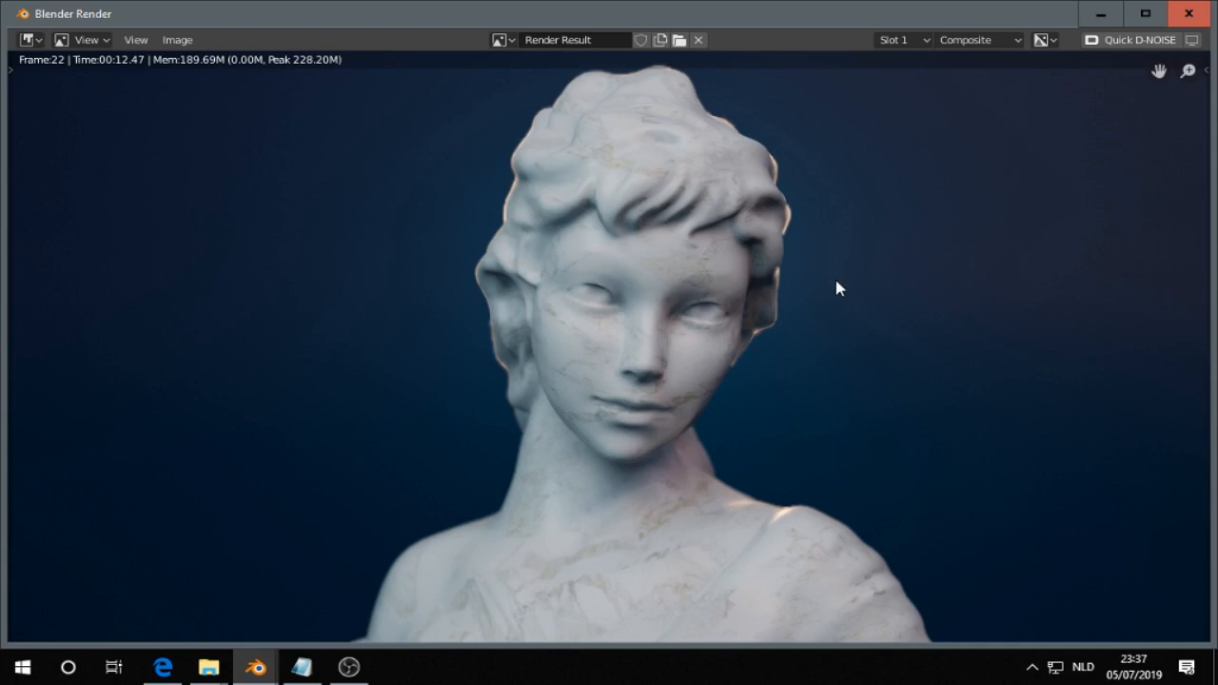
scroll(837, 281, "down", 3)
left_click(1183, 17)
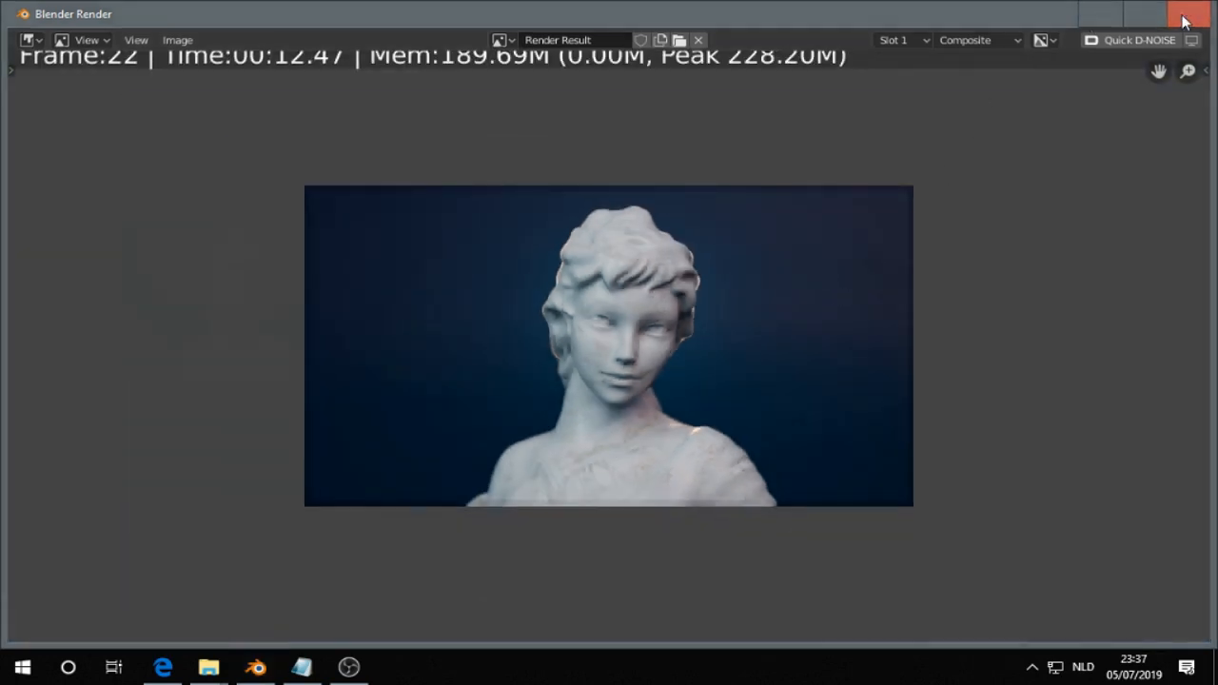
- Show the render result in a UV Editor in place of the camera view and change the other 3D viewport to the Compositor
left_click(20, 57)
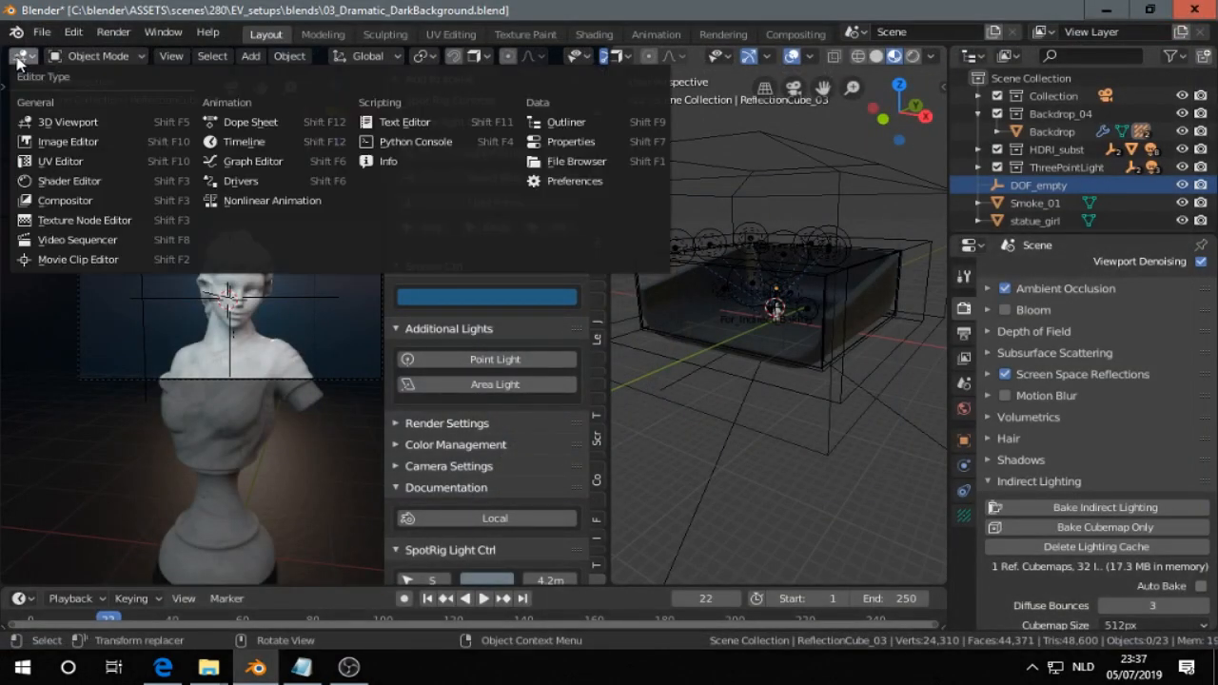
left_click(42, 156)
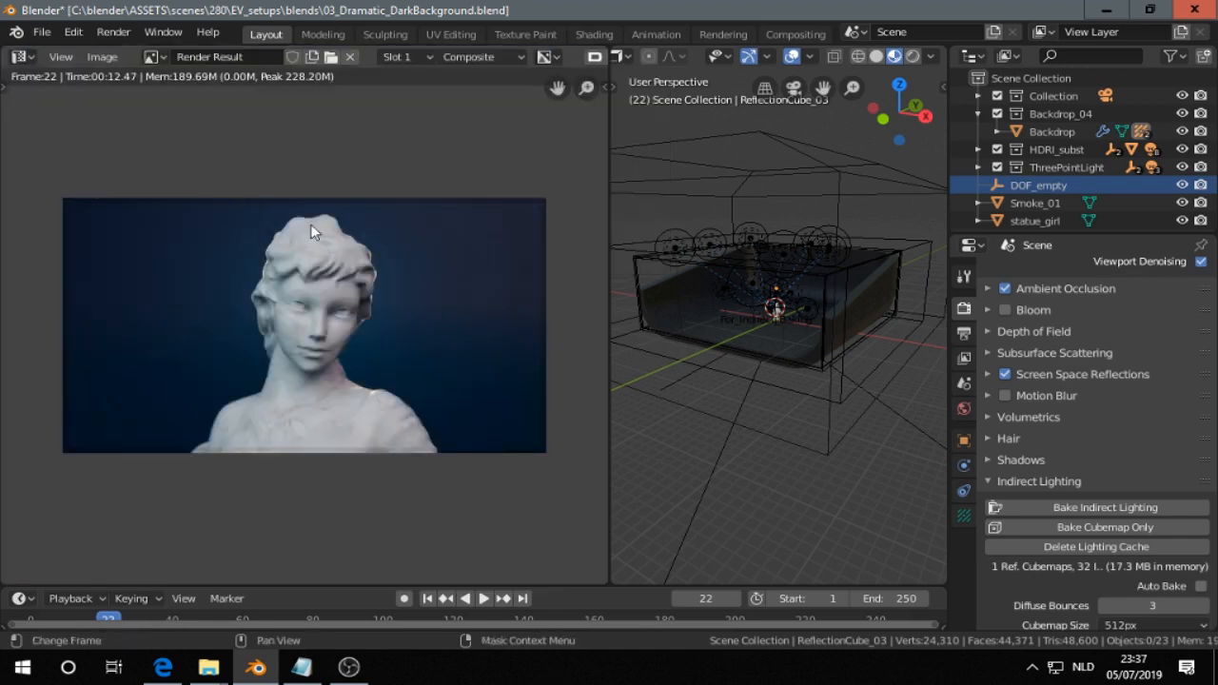
scroll(630, 65, "up", 5)
scroll(630, 65, "up", 5)
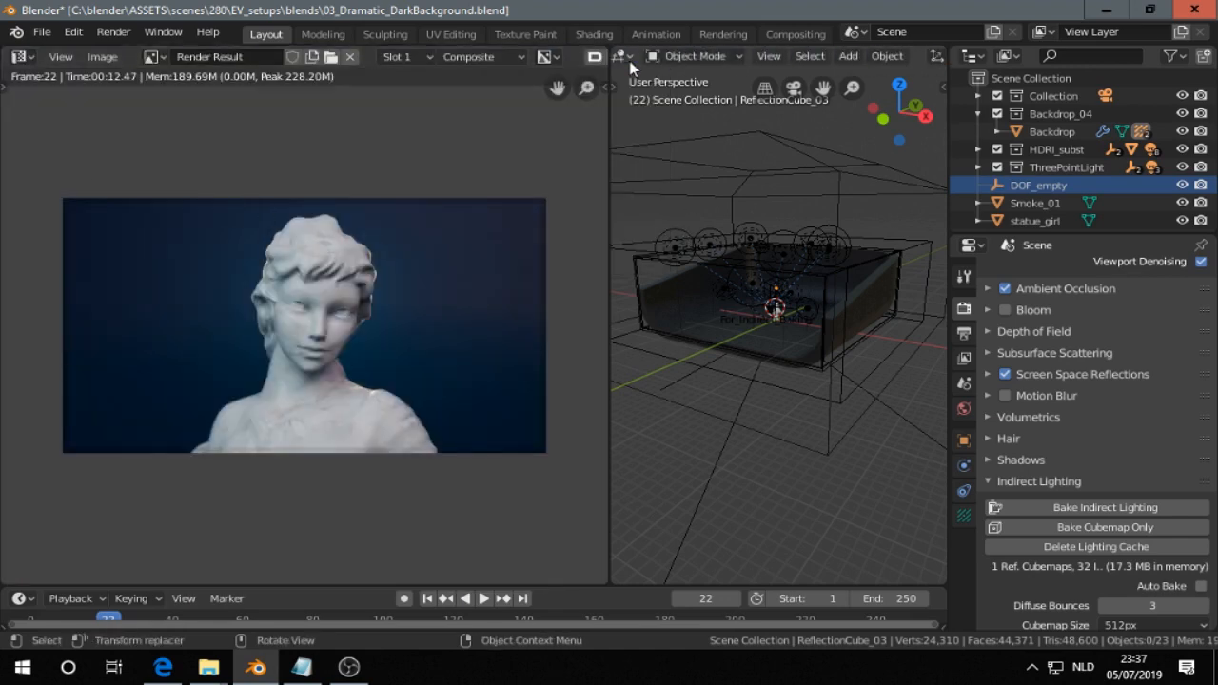
left_click(631, 58)
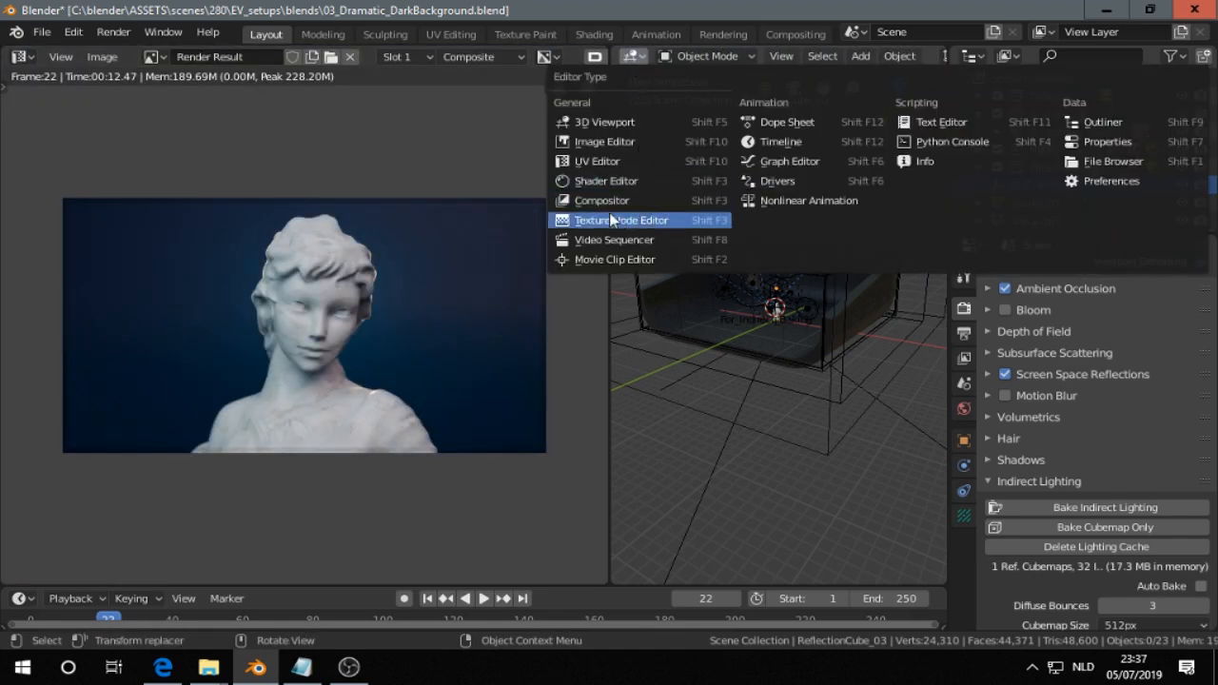
left_click(714, 200)
- Insert a second ASC-CDL group node between the existing ASC-CDL and Post nodes, feed its Preset 3 into Post and set its Fac to 0.317
middle_click_drag(795, 254, 837, 207)
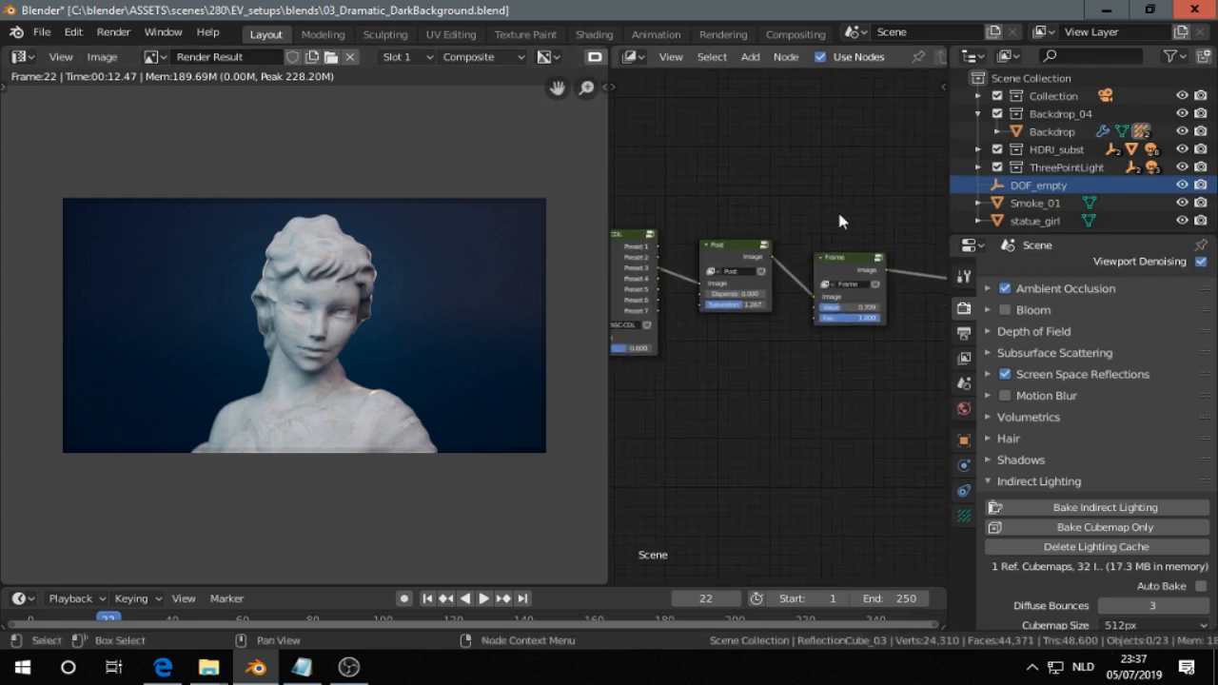
scroll(819, 219, "up", 2)
scroll(717, 206, "up", 1)
middle_click_drag(701, 207, 732, 203)
key("shift+a")
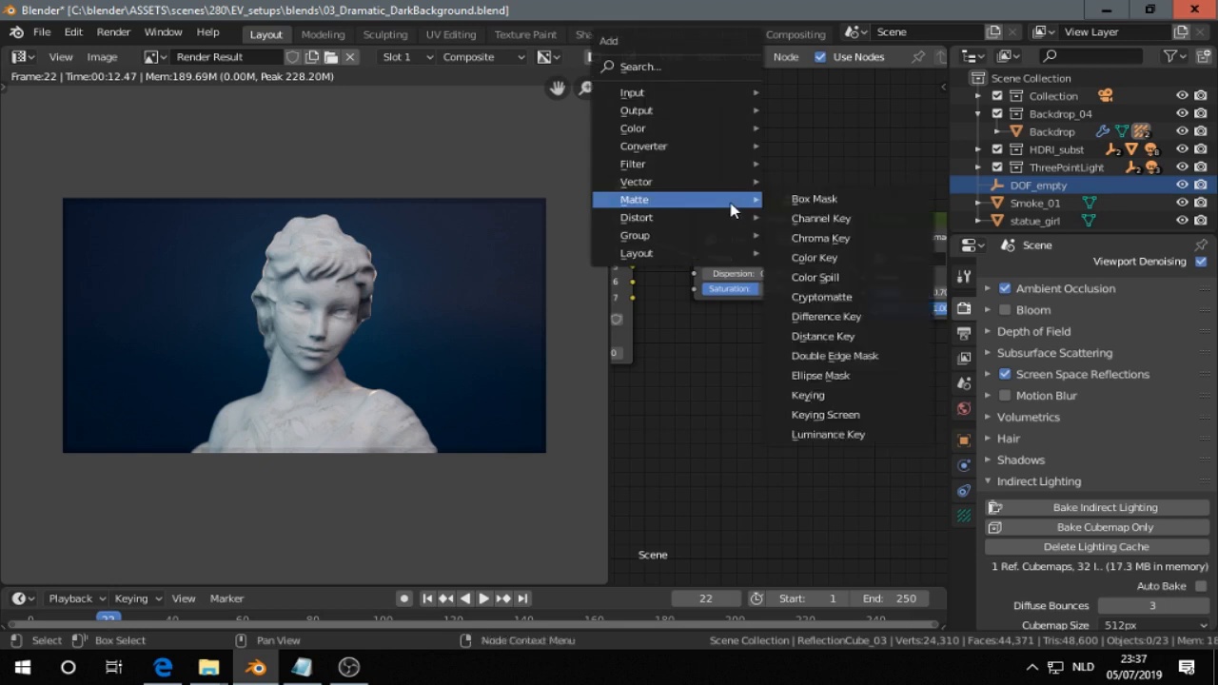
mouse_move(699, 238)
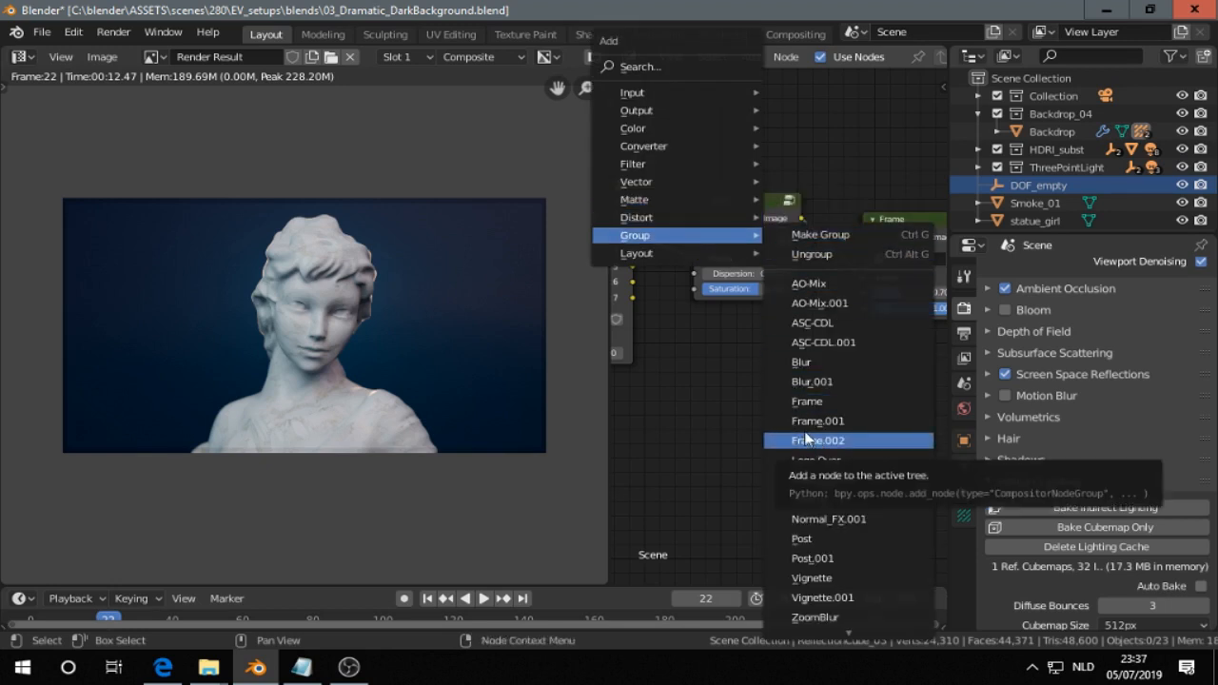
left_click(814, 323)
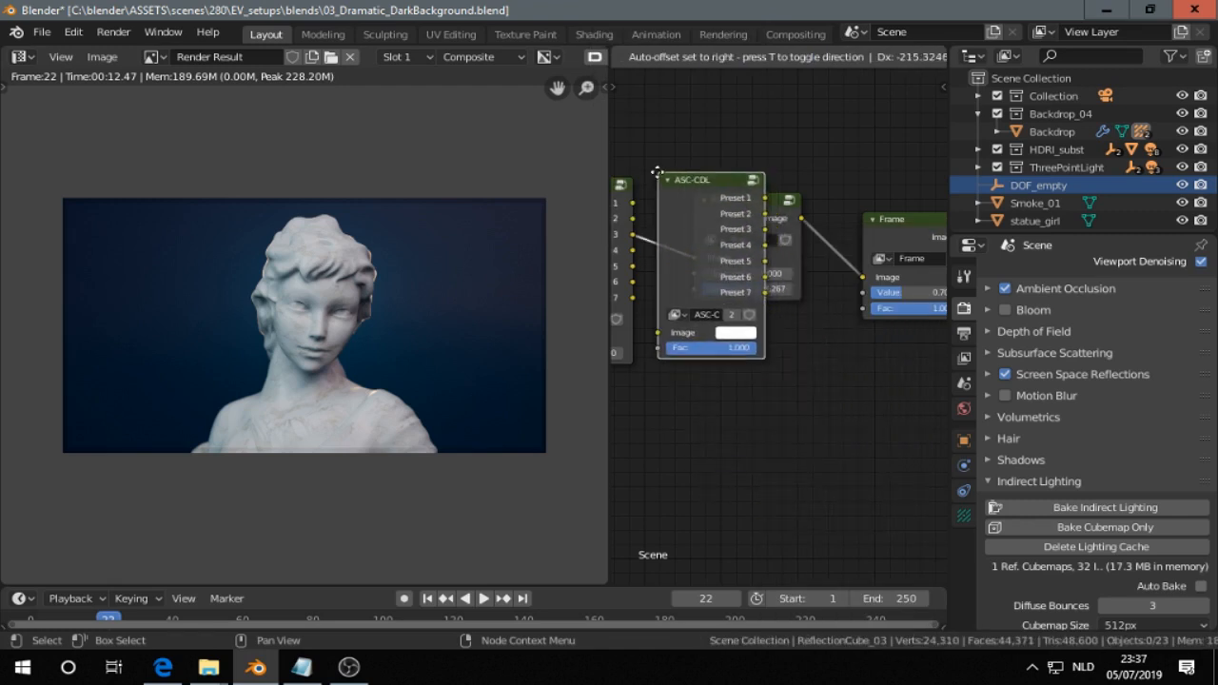
left_click(693, 177)
left_click_drag(774, 347, 734, 348)
left_click_drag(801, 230, 863, 258)
mouse_move(735, 347)
left_mouse_down()
mouse_move(792, 347)
mouse_move(730, 347)
left_mouse_up()
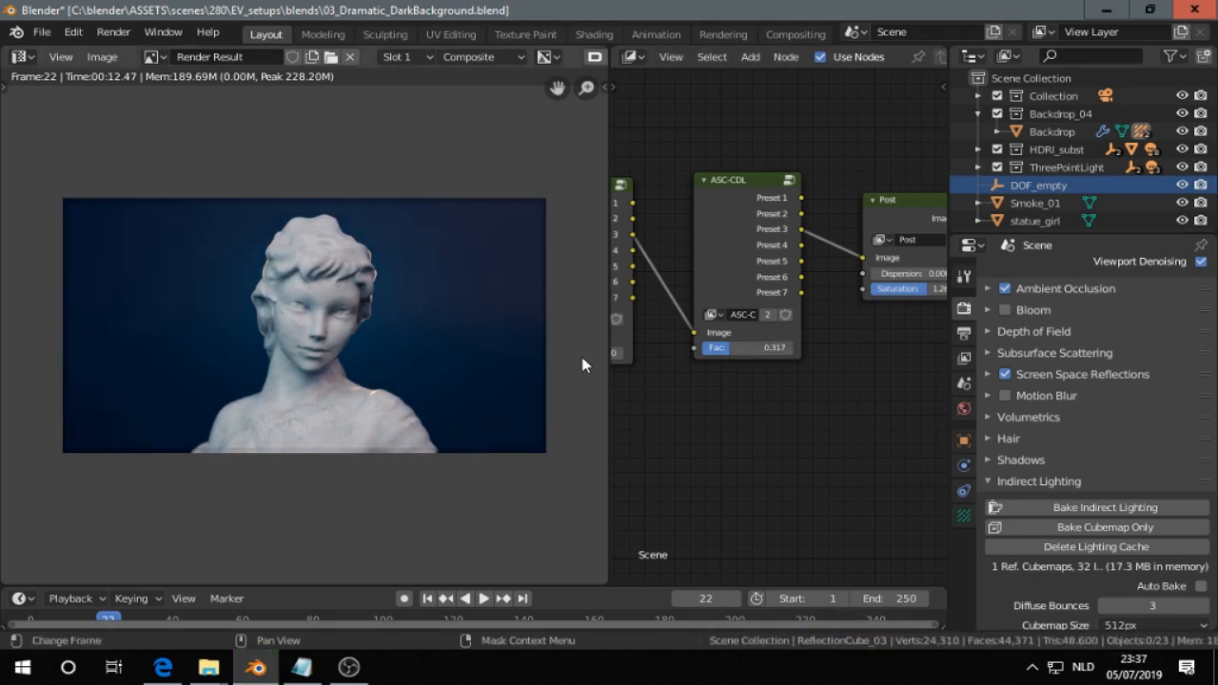
- Display the scopes for the render result and set the scene's color management Look to Medium High Contrast
key("n")
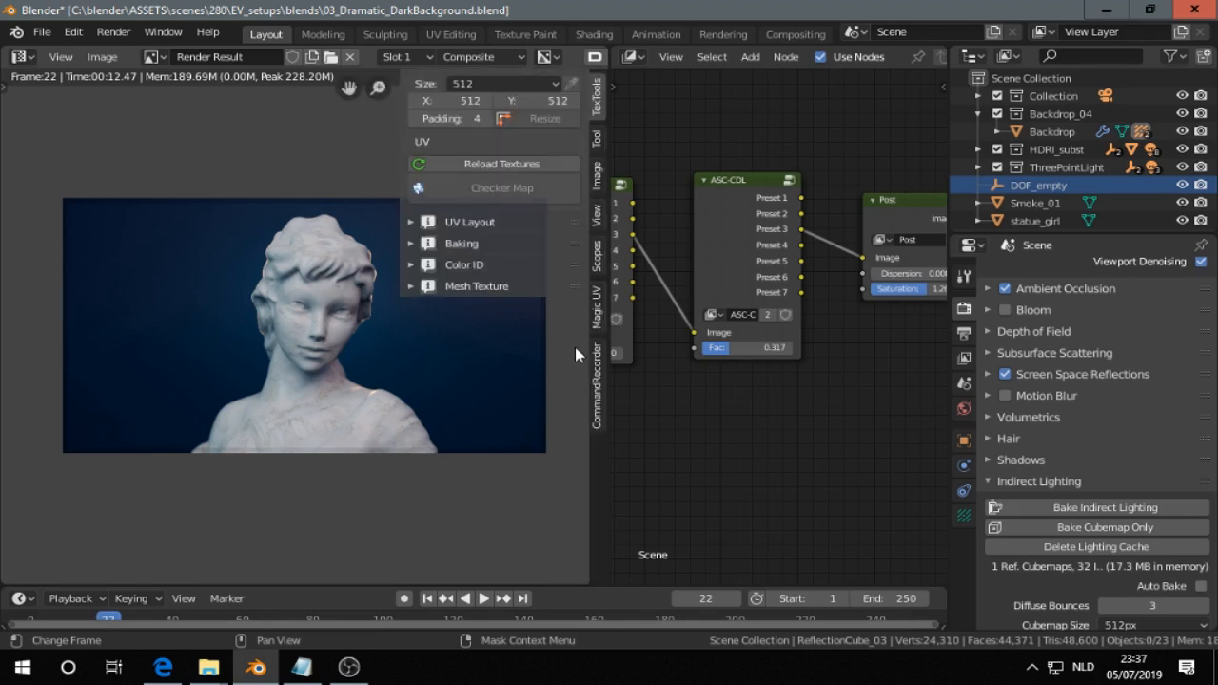
left_click(597, 255)
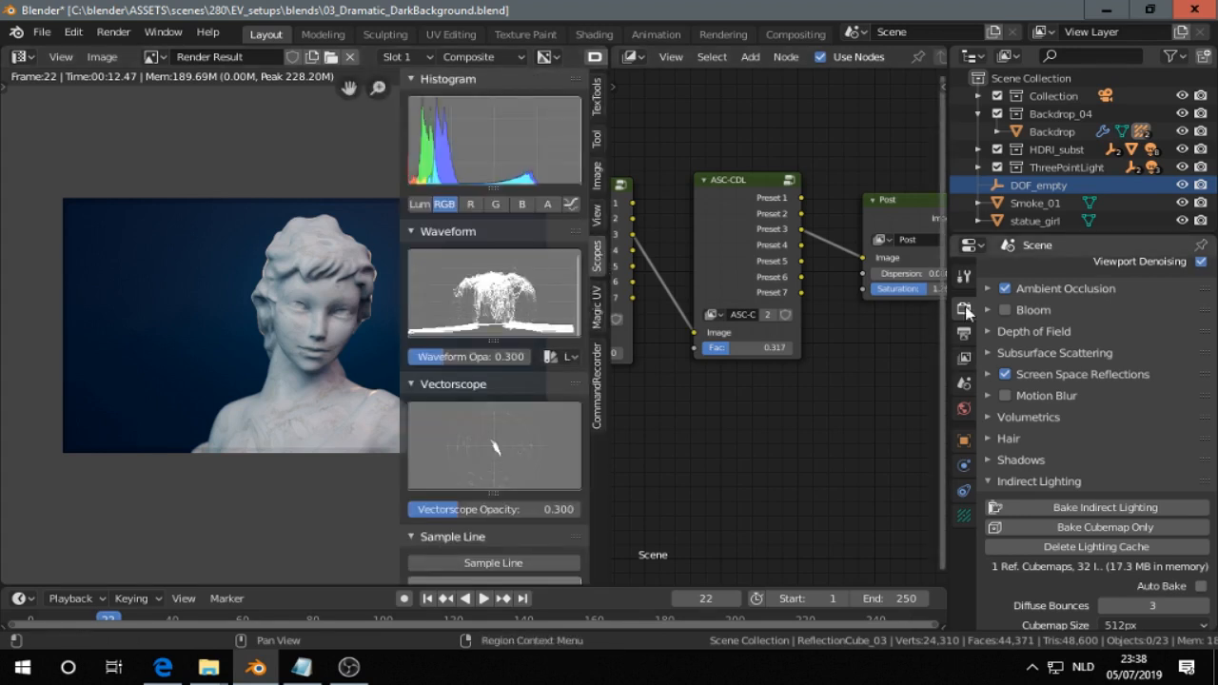
scroll(1102, 514, "down", 10)
scroll(1102, 514, "down", 3)
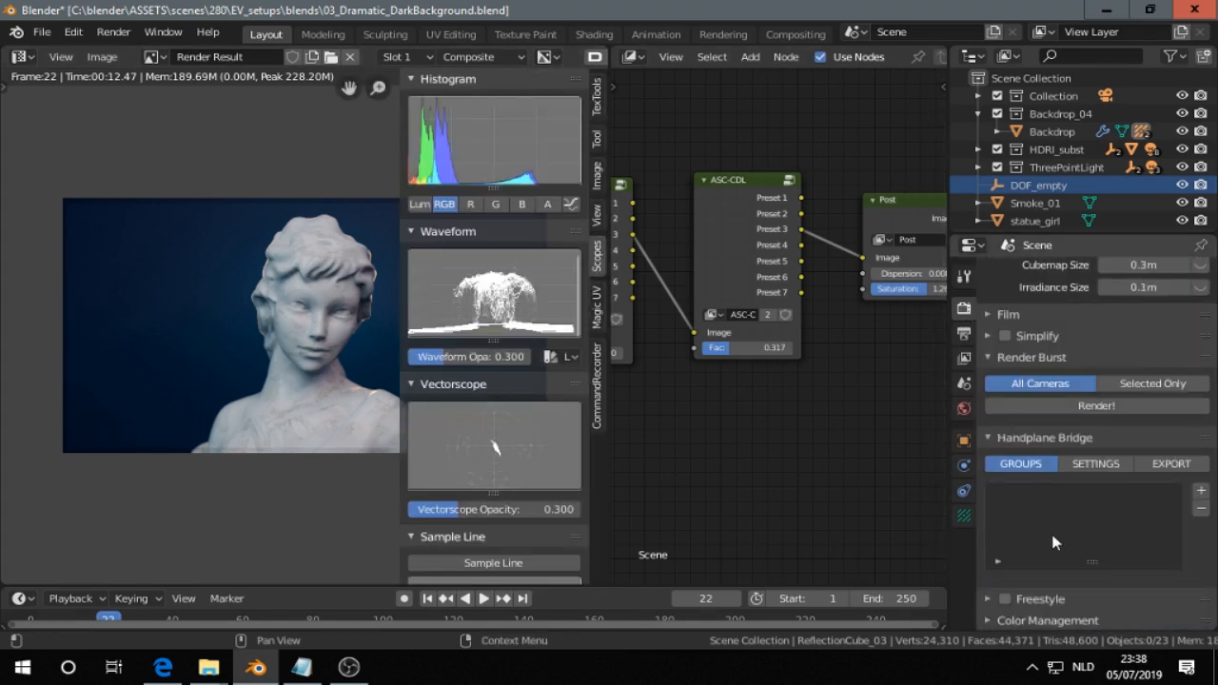
left_click(1001, 623)
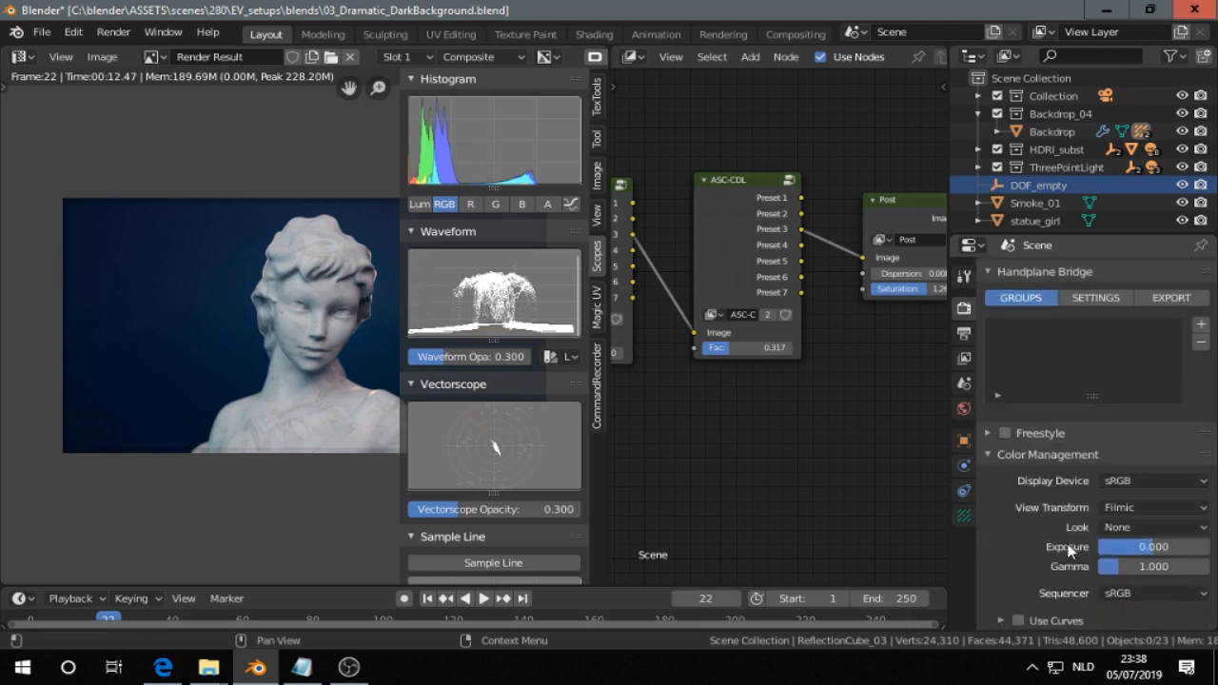
left_click(1126, 529)
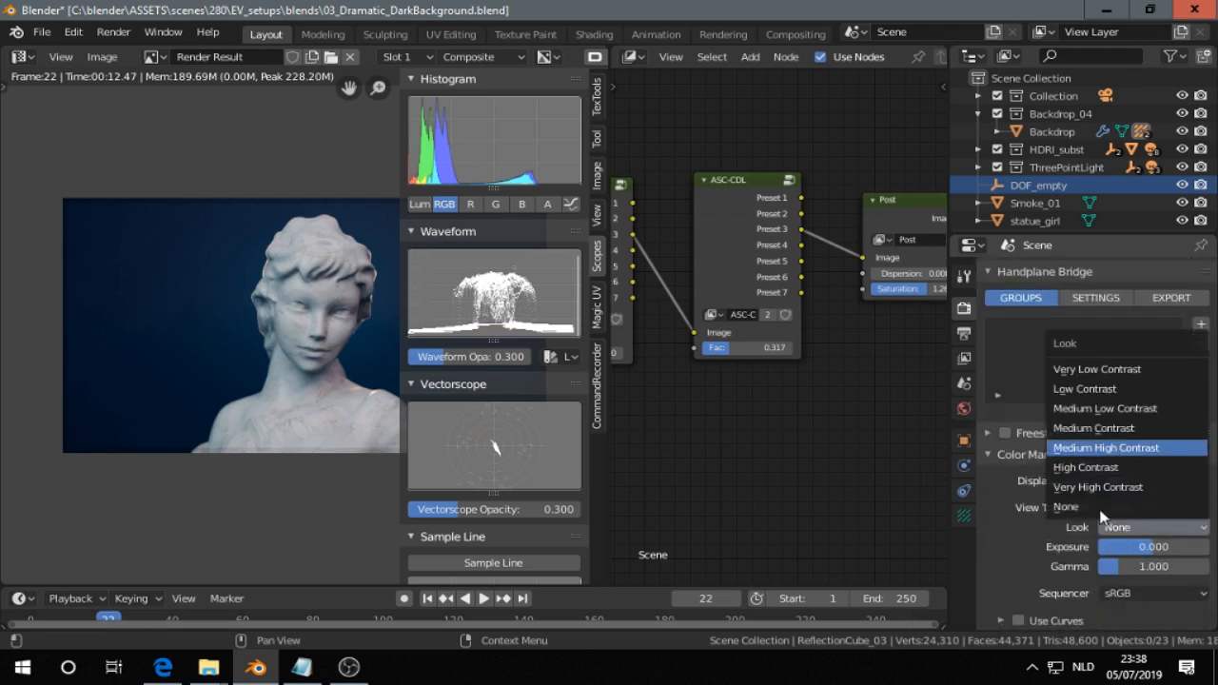
left_click(1111, 450)
- Try several slightly lower and higher color management exposures, and settle the Exposure on 0.261
left_click_drag(1126, 548, 1154, 548)
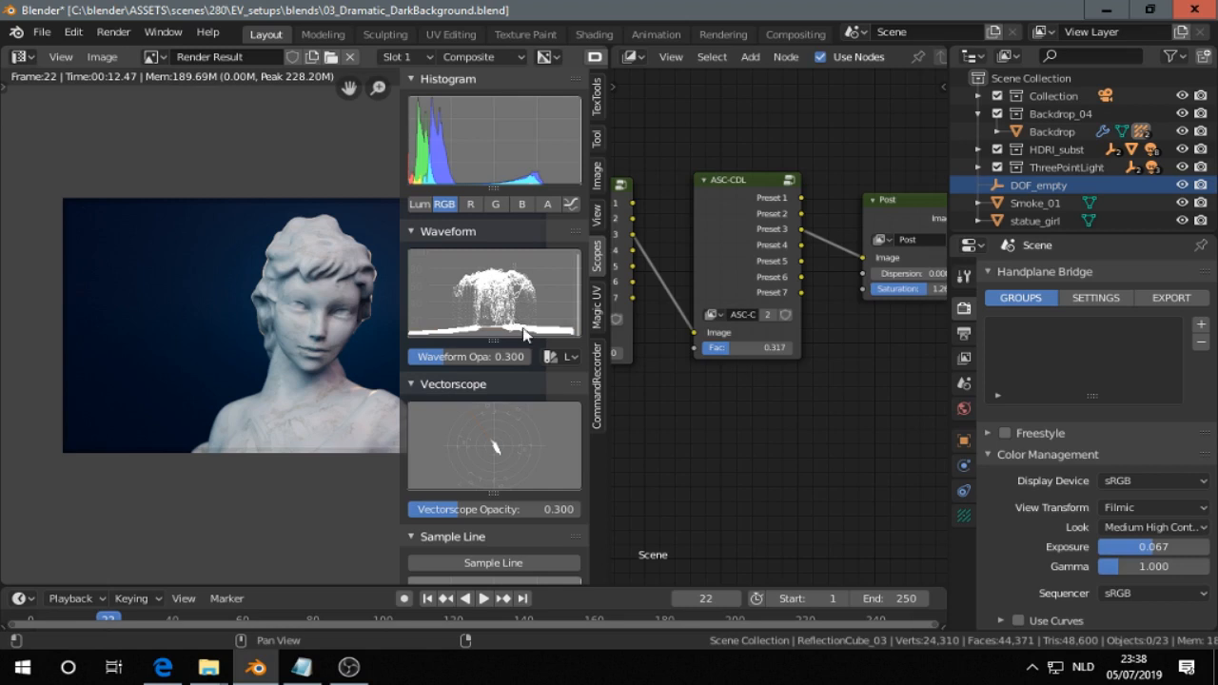
left_click_drag(1153, 547, 1142, 548)
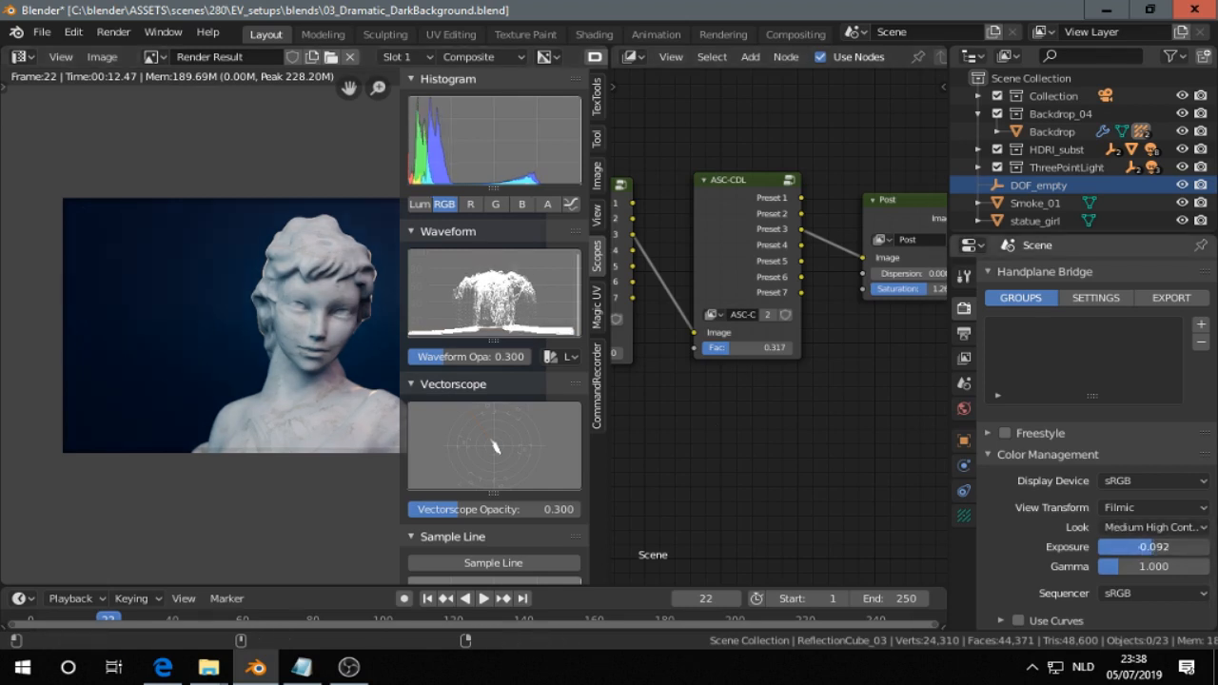
left_click_drag(1142, 548, 1157, 548)
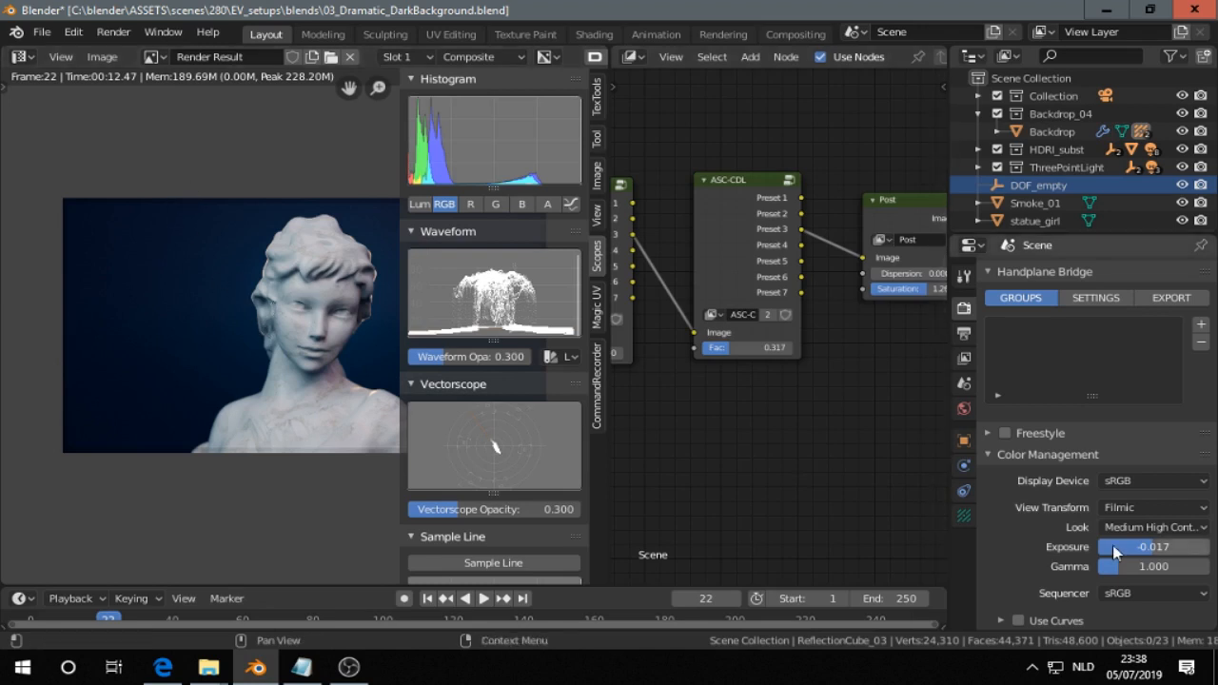
left_click_drag(1132, 547, 1155, 547)
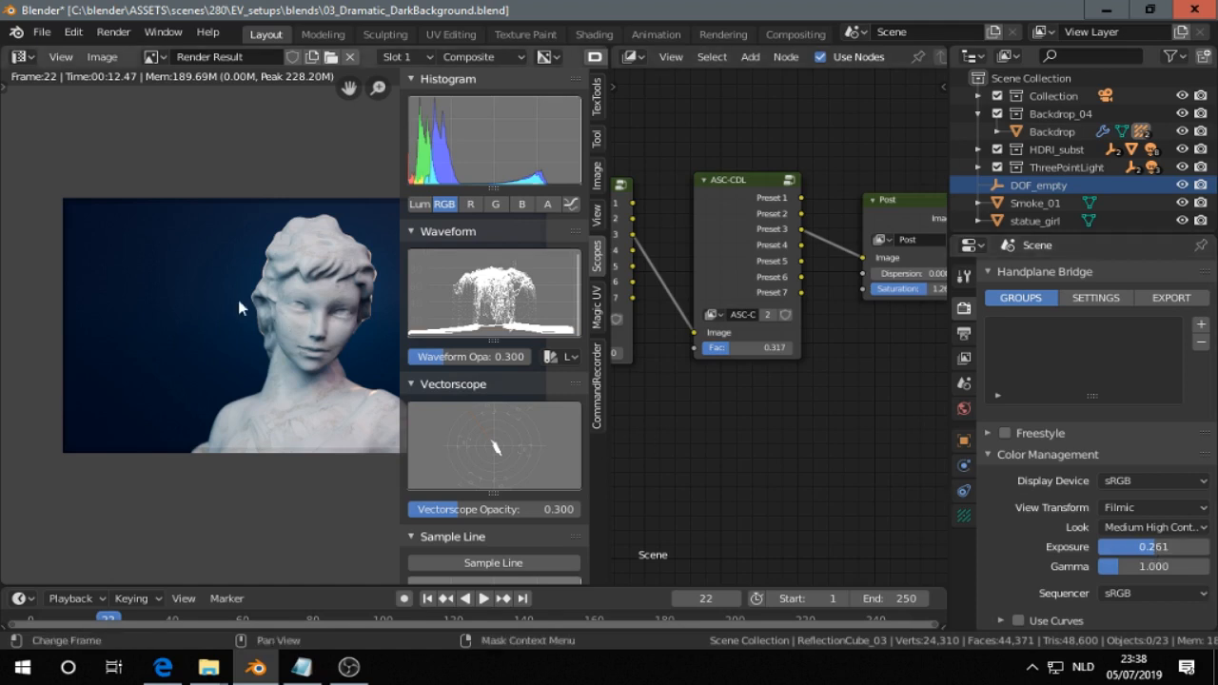
- Check the graded render result at different magnifications and set the color management Look back to None
scroll(233, 300, "up", 3)
scroll(233, 299, "down", 4)
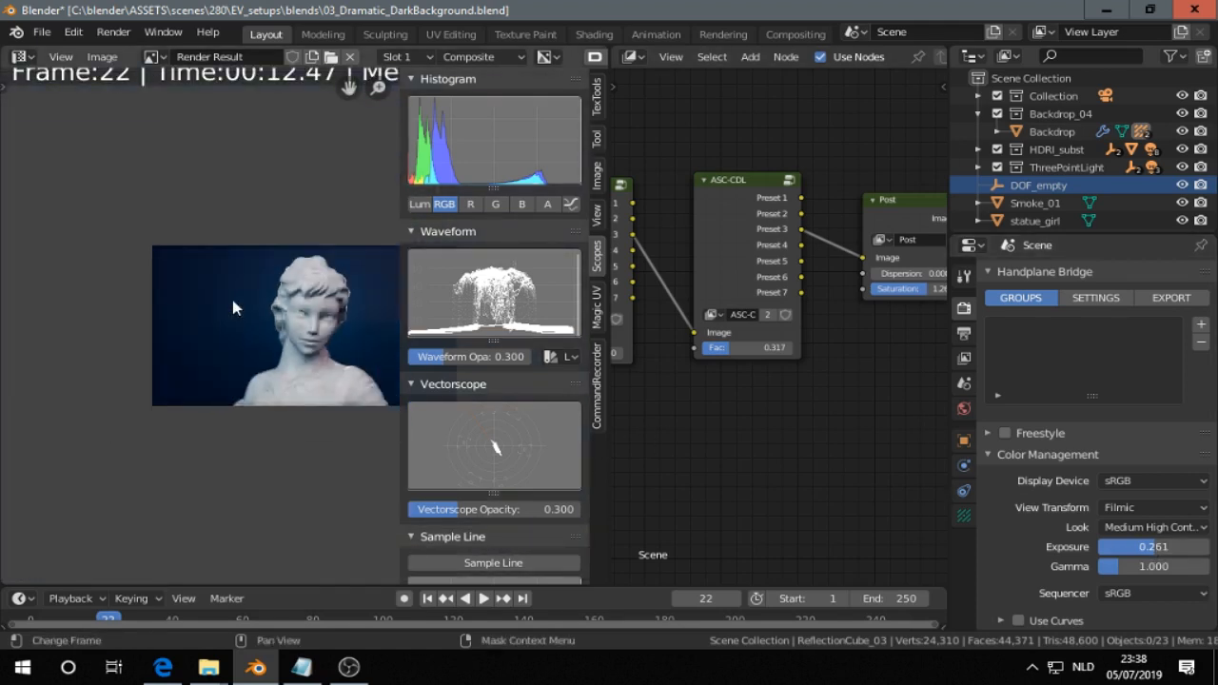
scroll(212, 283, "up", 2)
scroll(191, 285, "up", 1)
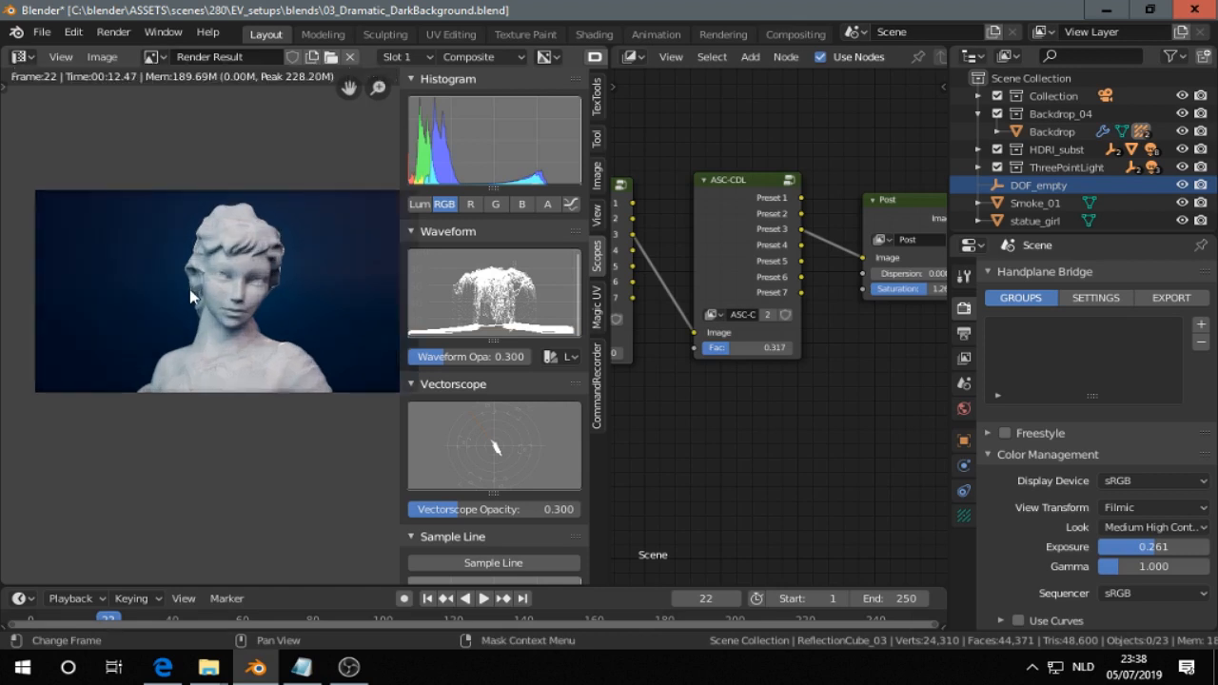
left_click(1167, 529)
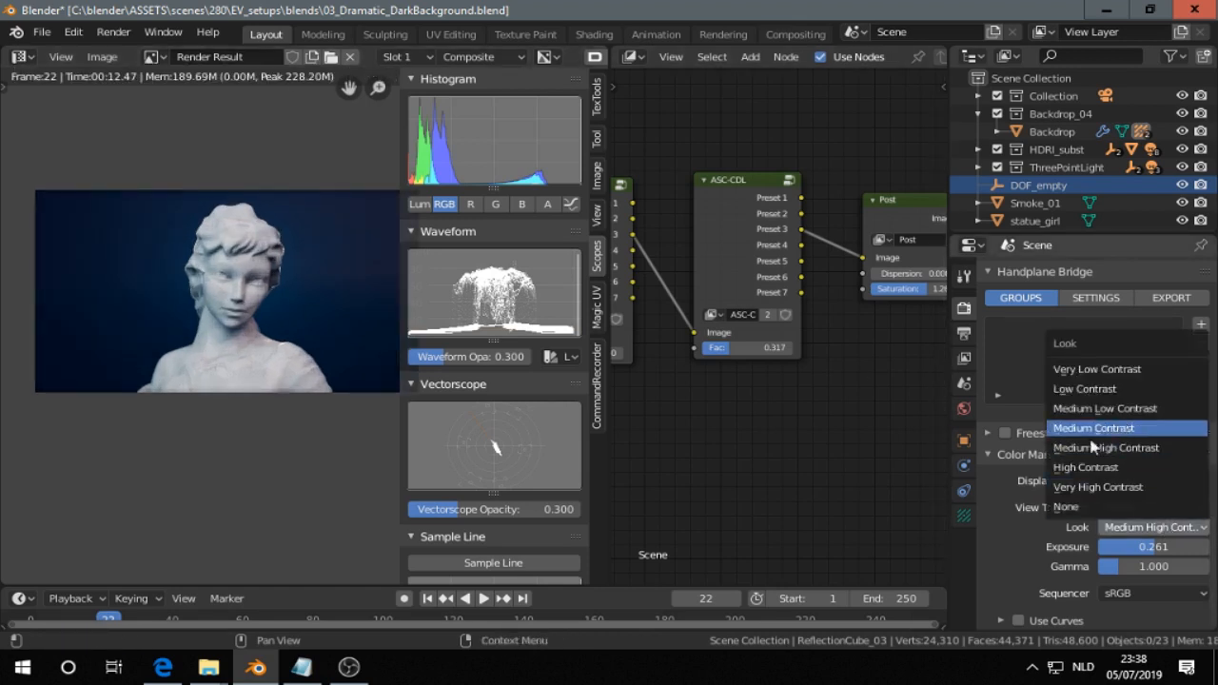
left_click(1109, 508)
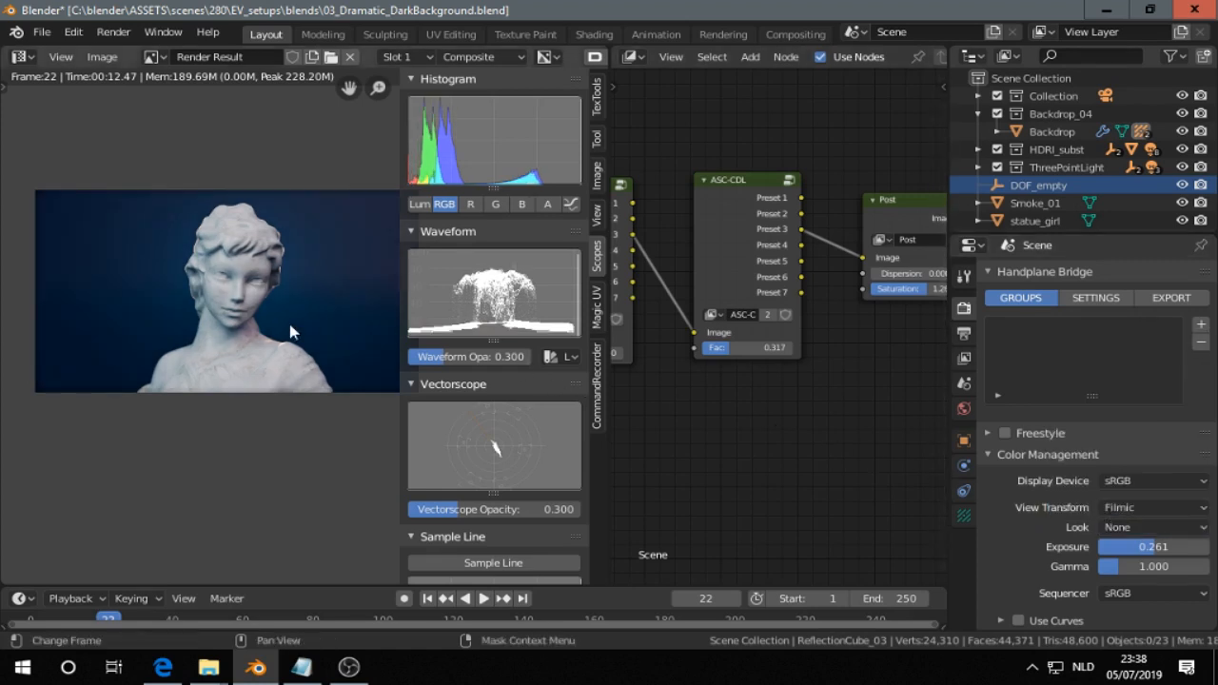
middle_click_drag(267, 328, 253, 327, "shift")
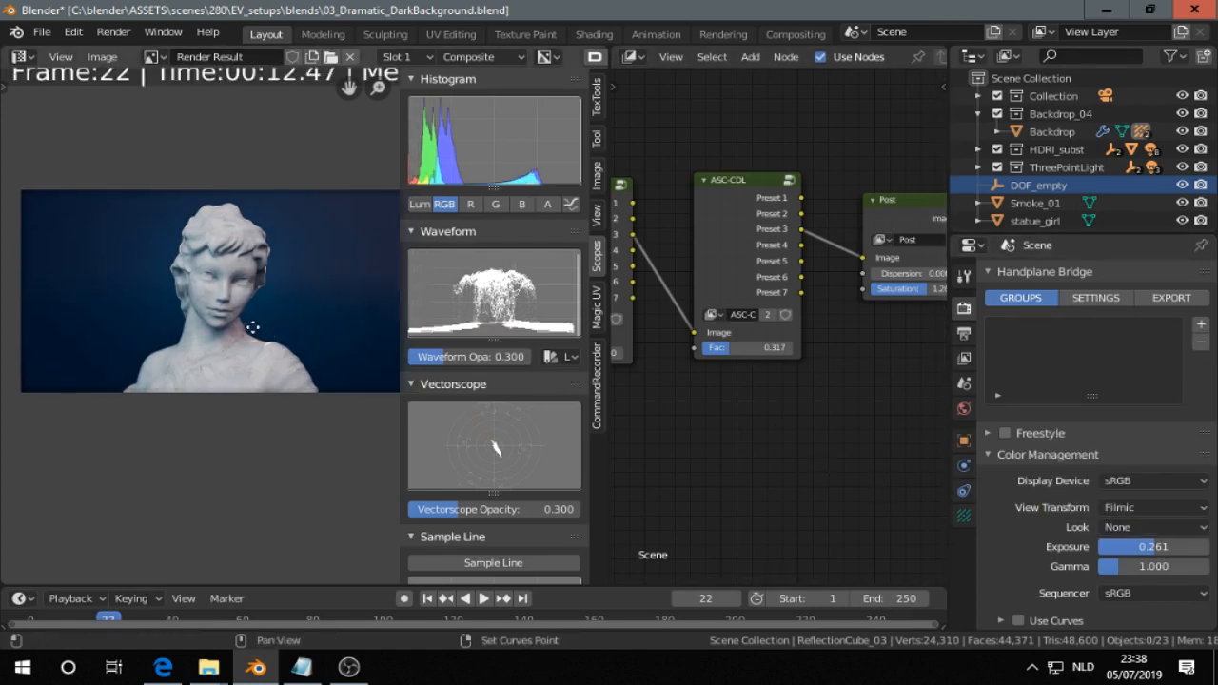
- Change the render result editor back to the 3D Viewport and look at the EV_setups scene previews in Asset Management
left_click(22, 56)
left_click(66, 123)
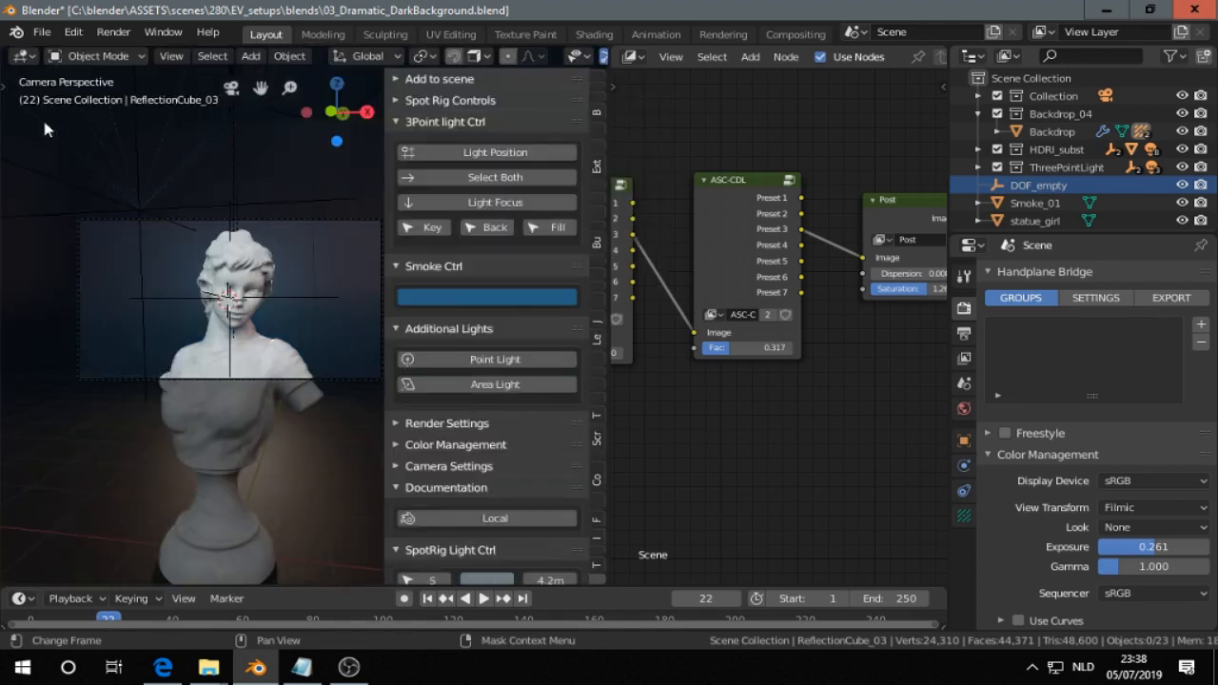
left_click(594, 459)
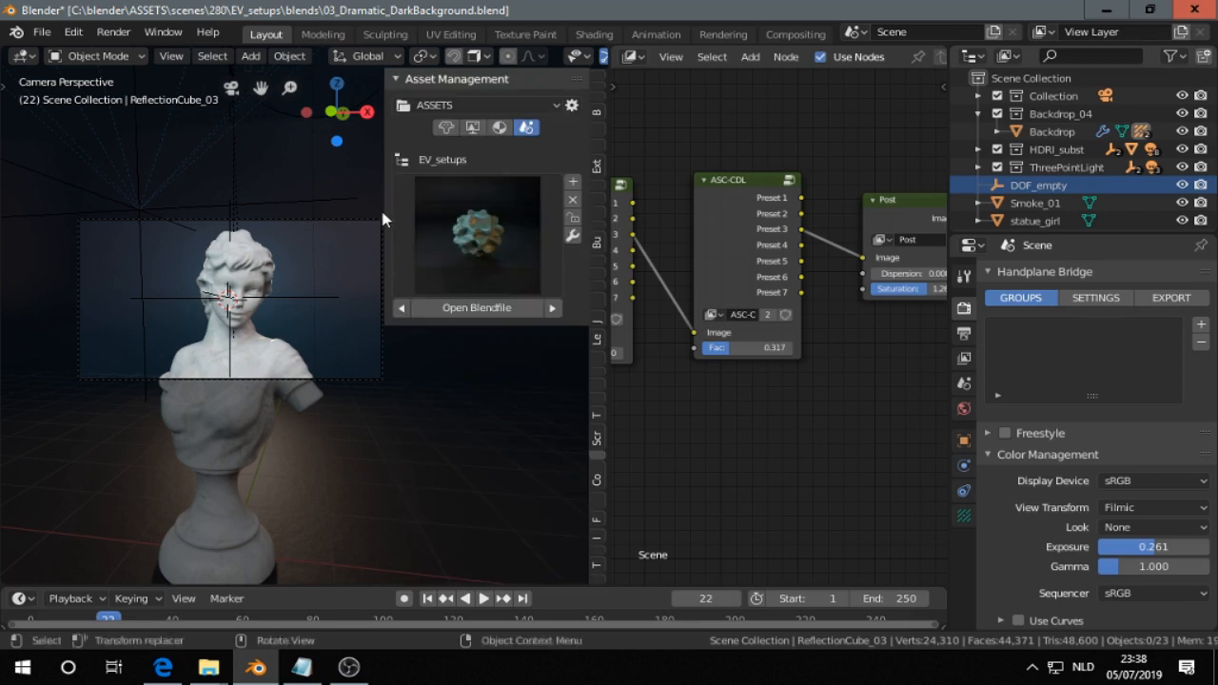
left_click(469, 244)
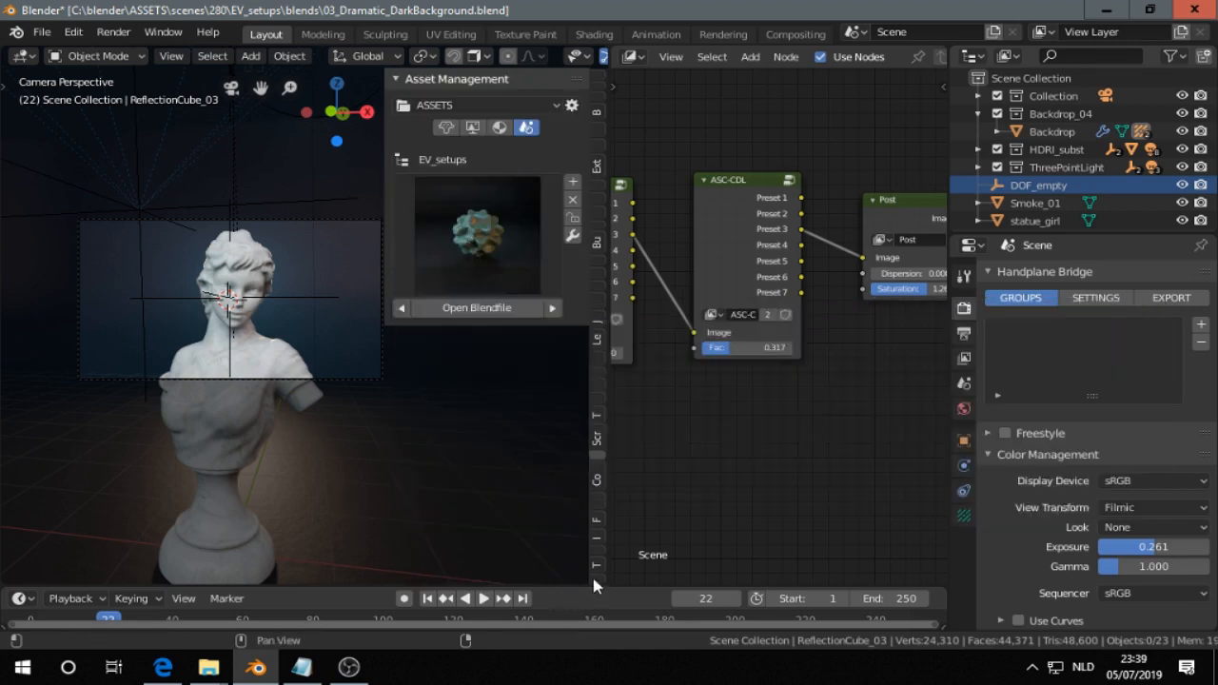
- Return to the EV Express addon controls, collapse the 3Point light Ctrl section and expand Add to scene
left_click(594, 571)
scroll(502, 460, "down", 5)
scroll(501, 460, "down", 5)
scroll(494, 429, "up", 10)
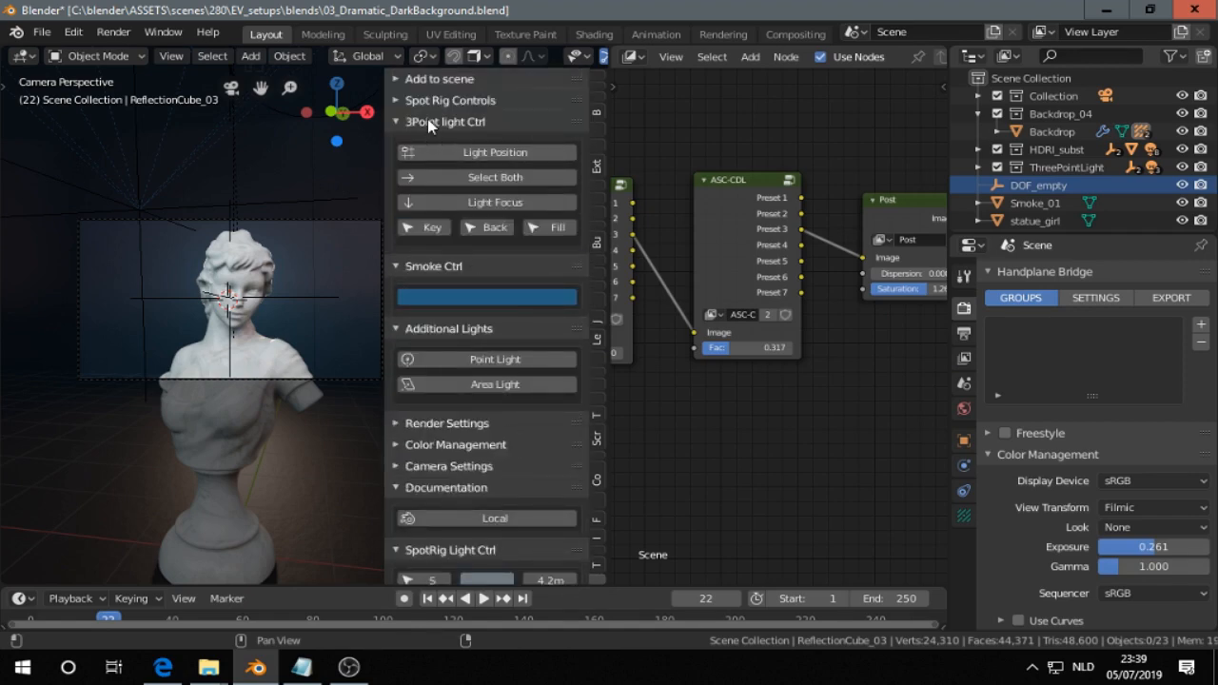
left_click(426, 122)
left_click(417, 82)
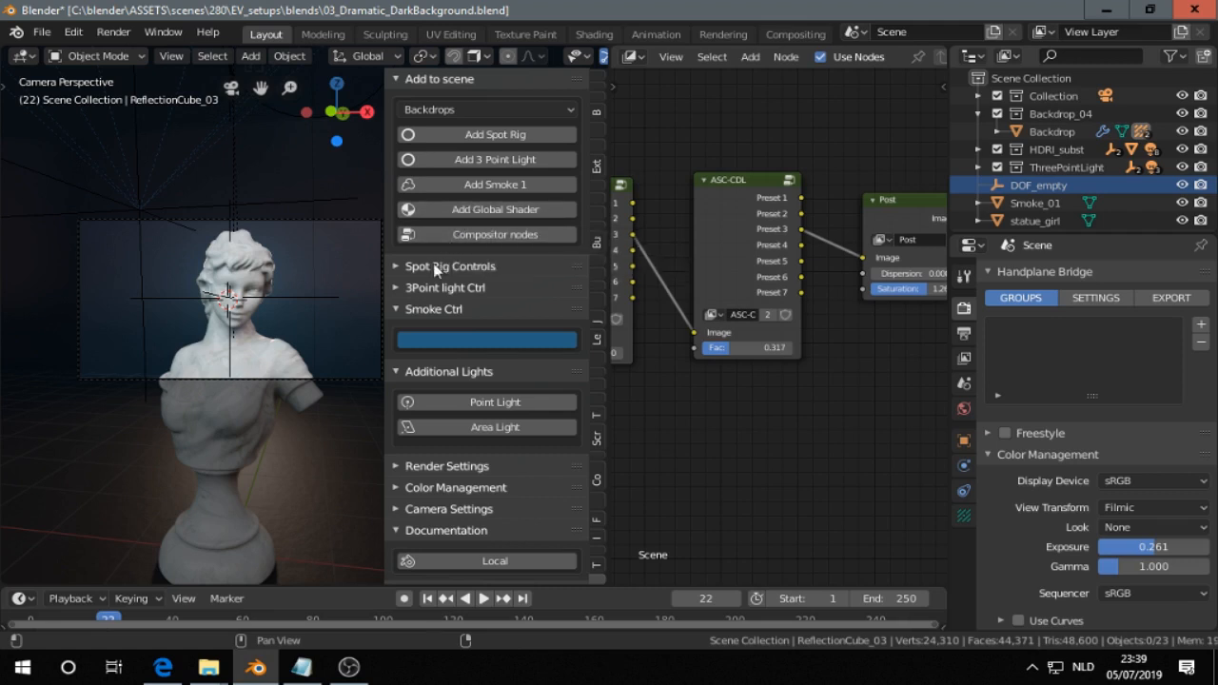
mouse_move(360, 675)
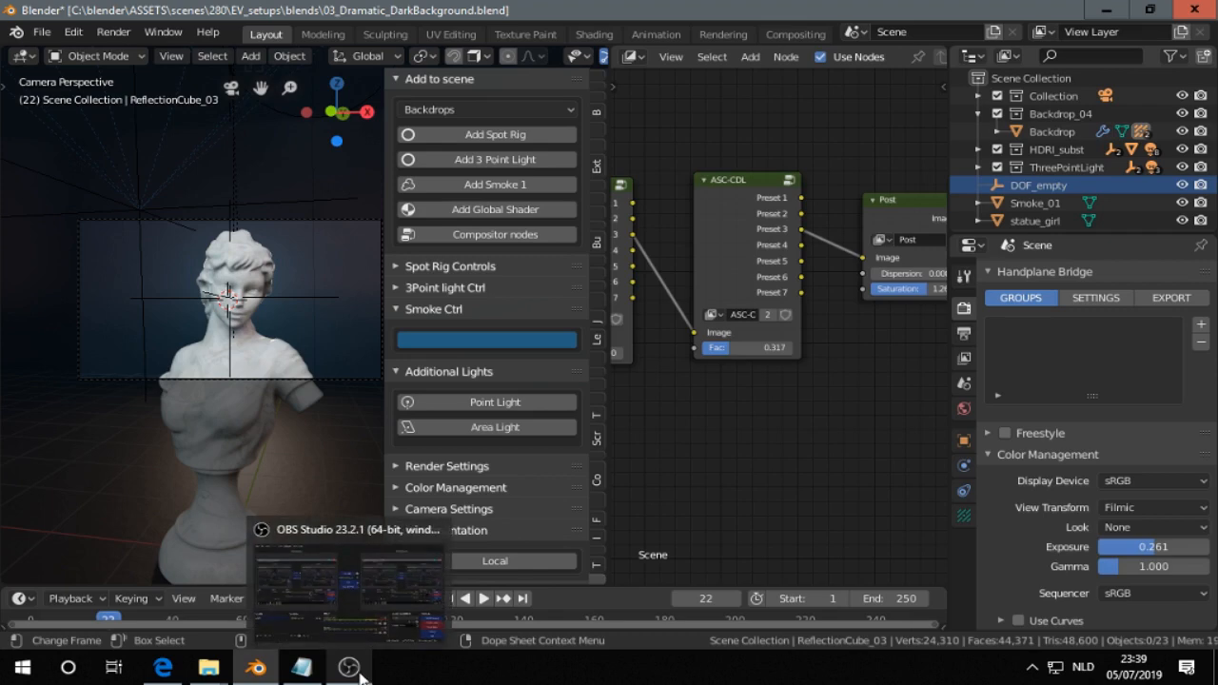